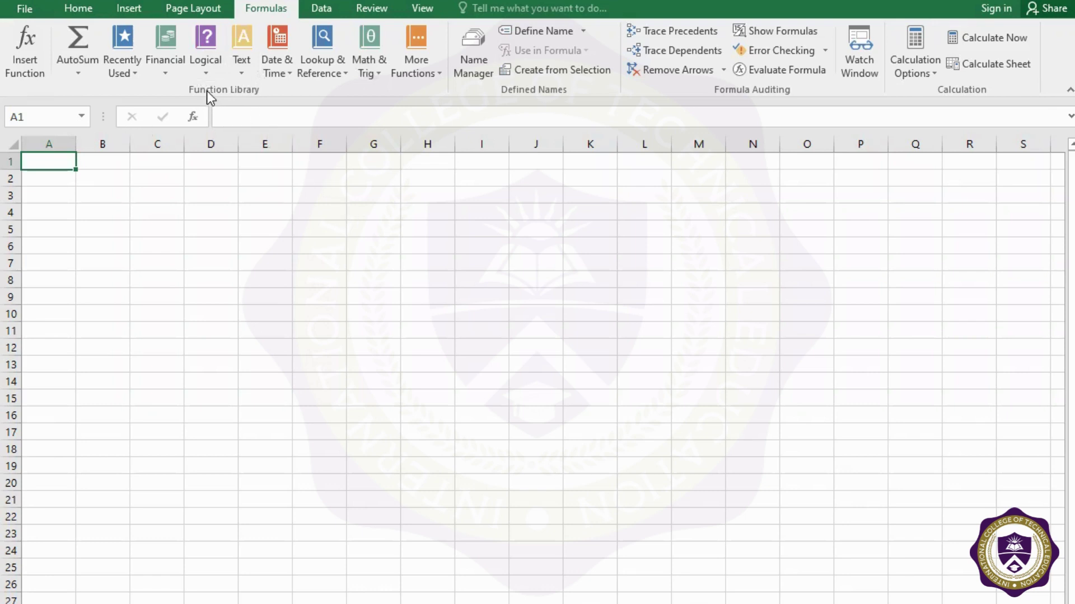
Open and dismiss the AutoSum function list, then return to cell A1
click(69, 72)
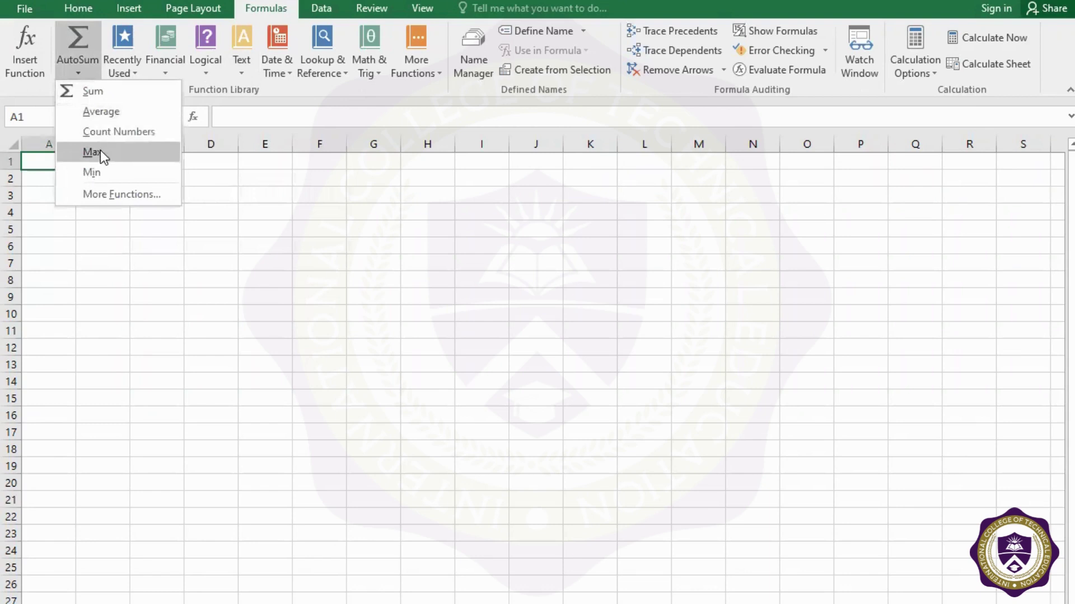
click(145, 249)
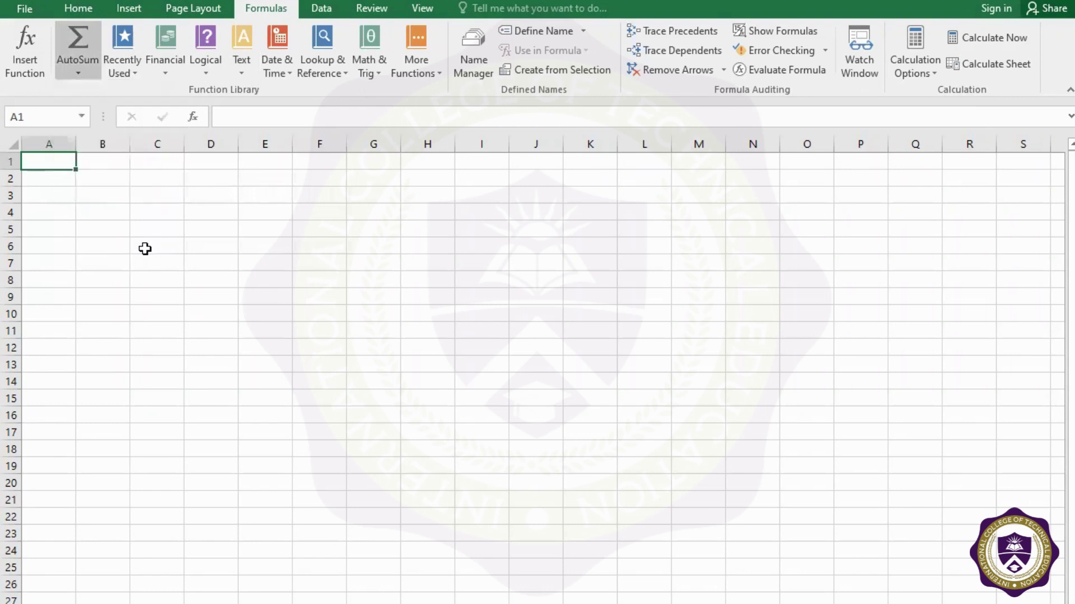
click(92, 195)
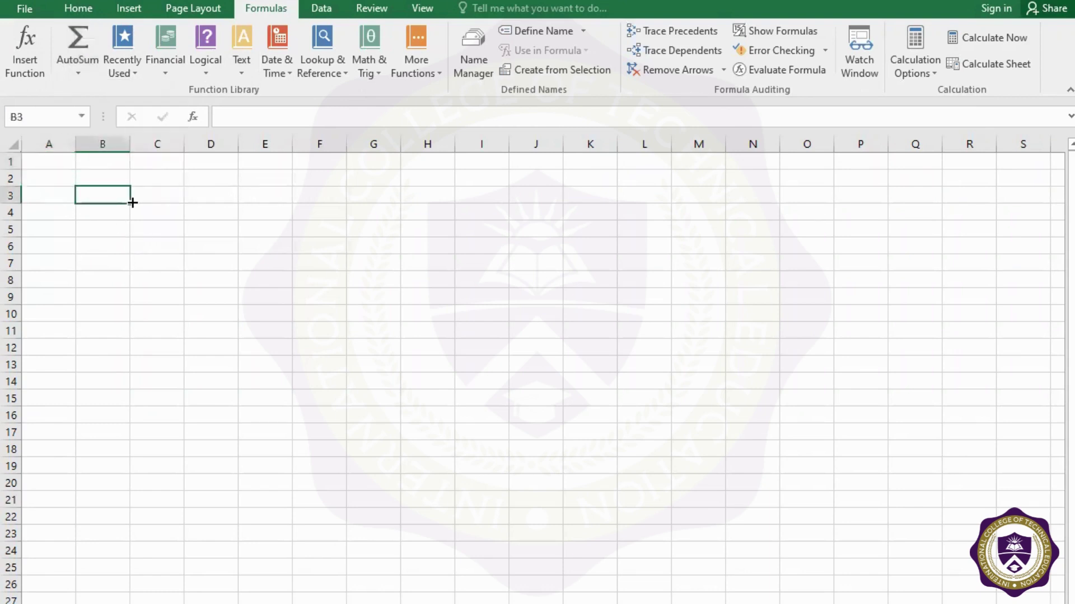
click(45, 165)
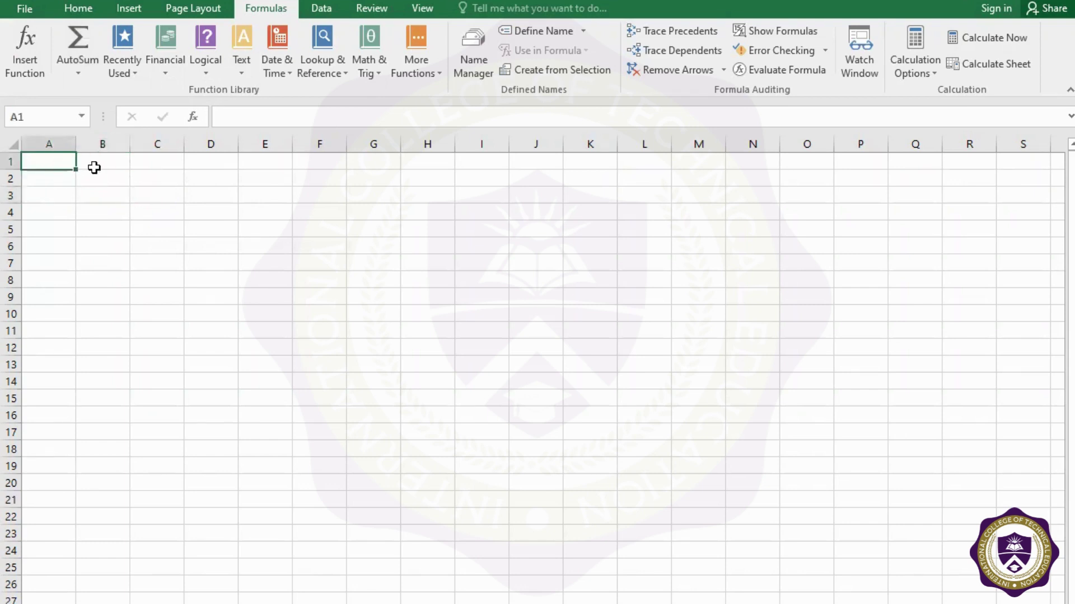
Enter the headers name, eng, urdu, math and sst across A1:E1
text(name)
click(94, 168)
double_click(94, 168)
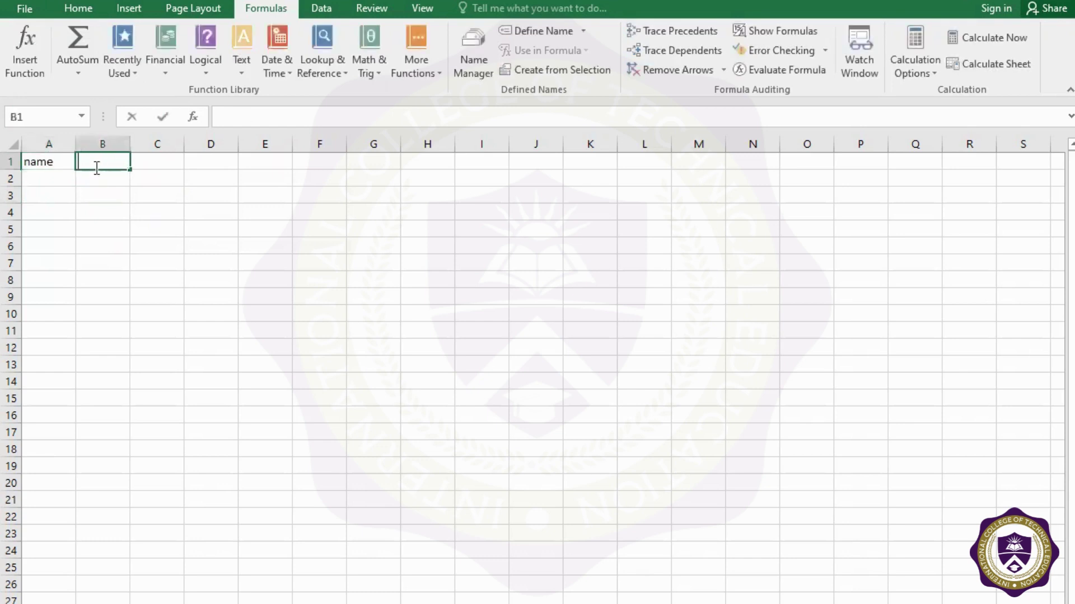
text(eng)
key(Tab)
text(urdu)
key(Tab)
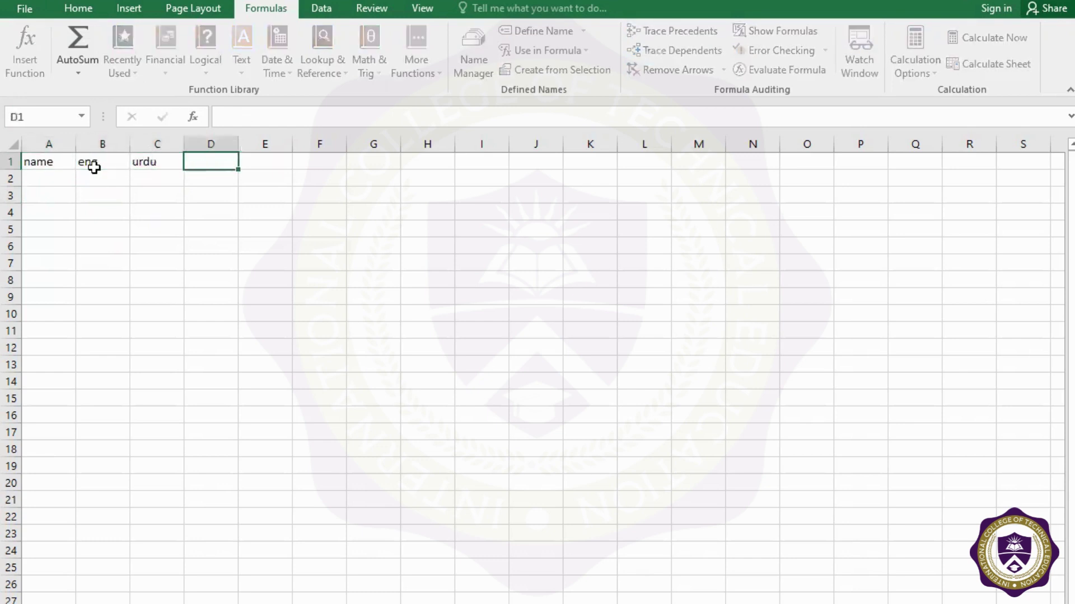
text(math)
key(Tab)
text(sst)
key(Tab)
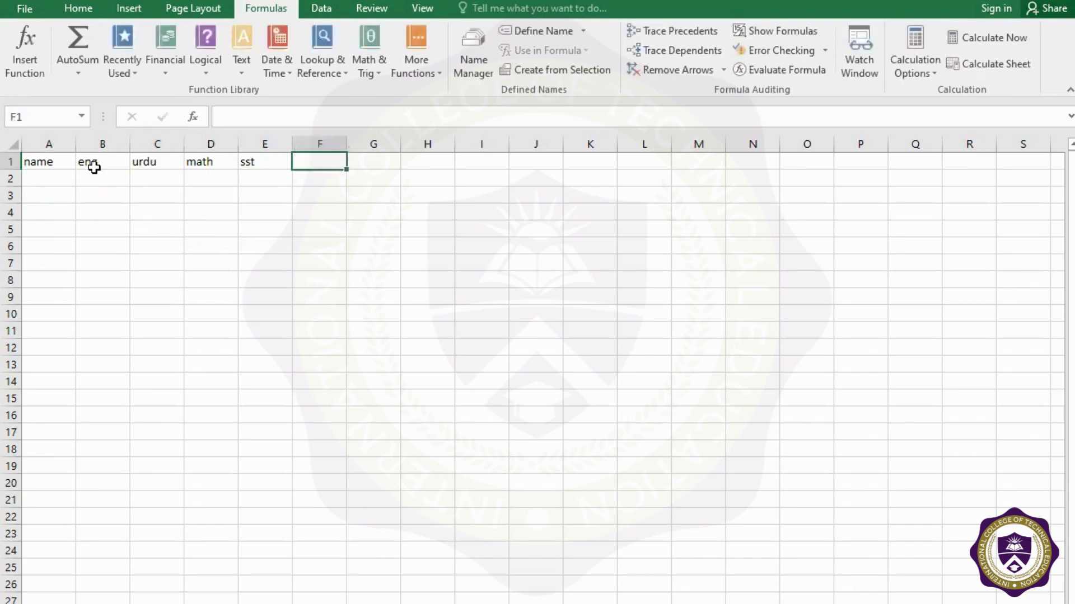
key(Left)
key(Left)
key(Left)
key(Left)
key(Left)
key(Down)
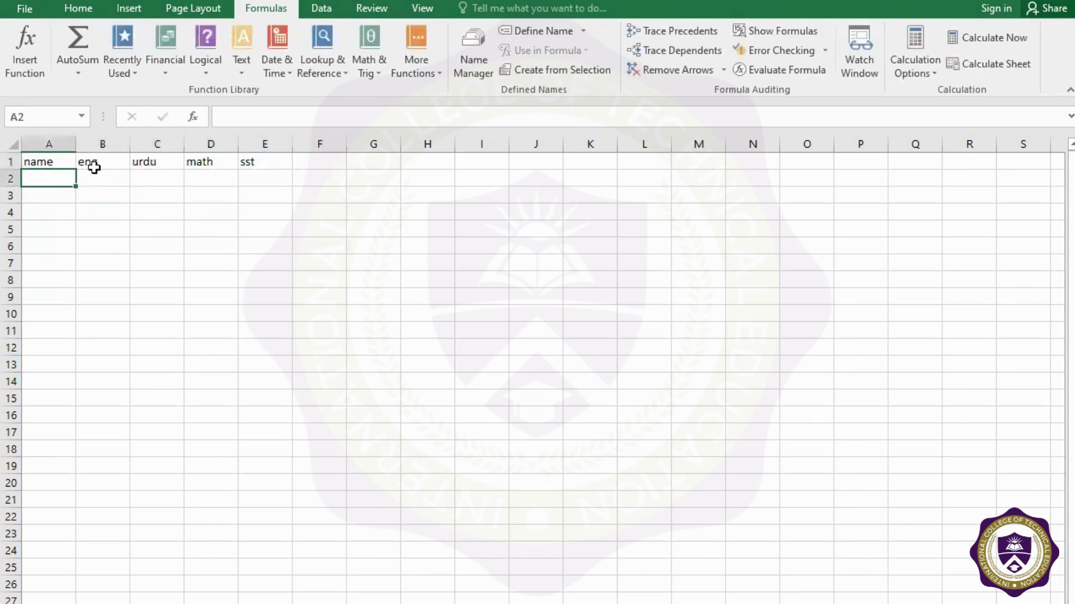
List the eight student names down A2:A9 under the name header
text(ali)
key(Return)
text(a)
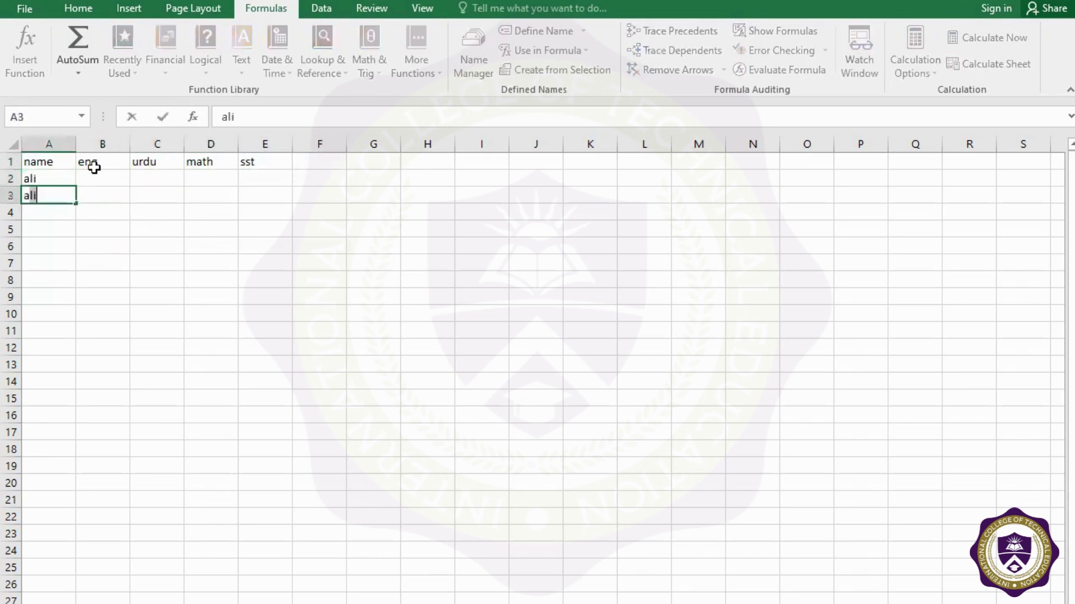
text(s)
key(Return)
text(as)
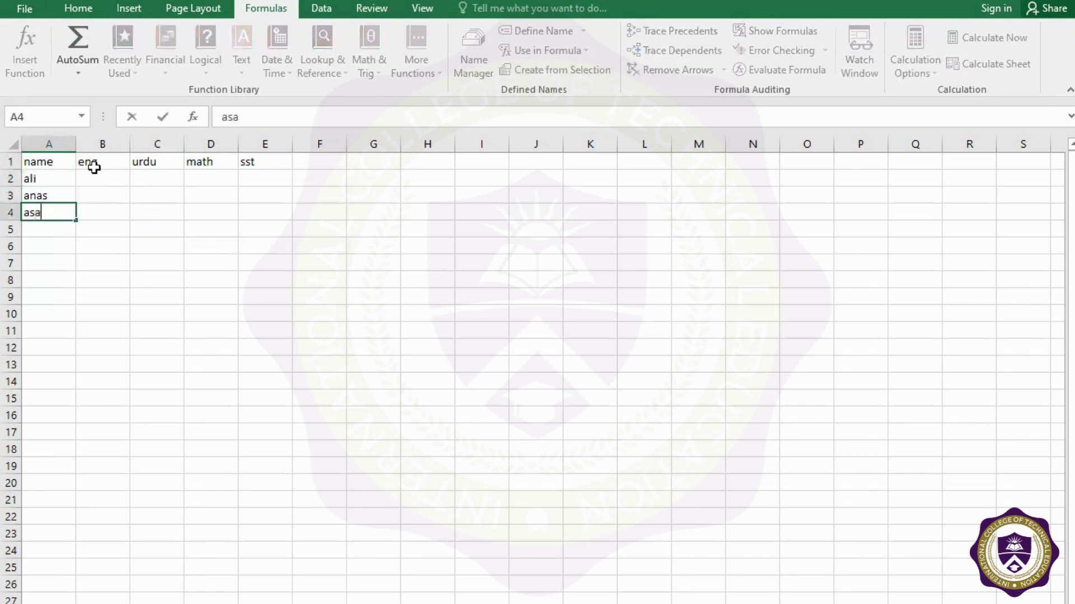
key(Return)
text(meer)
key(Return)
text(s)
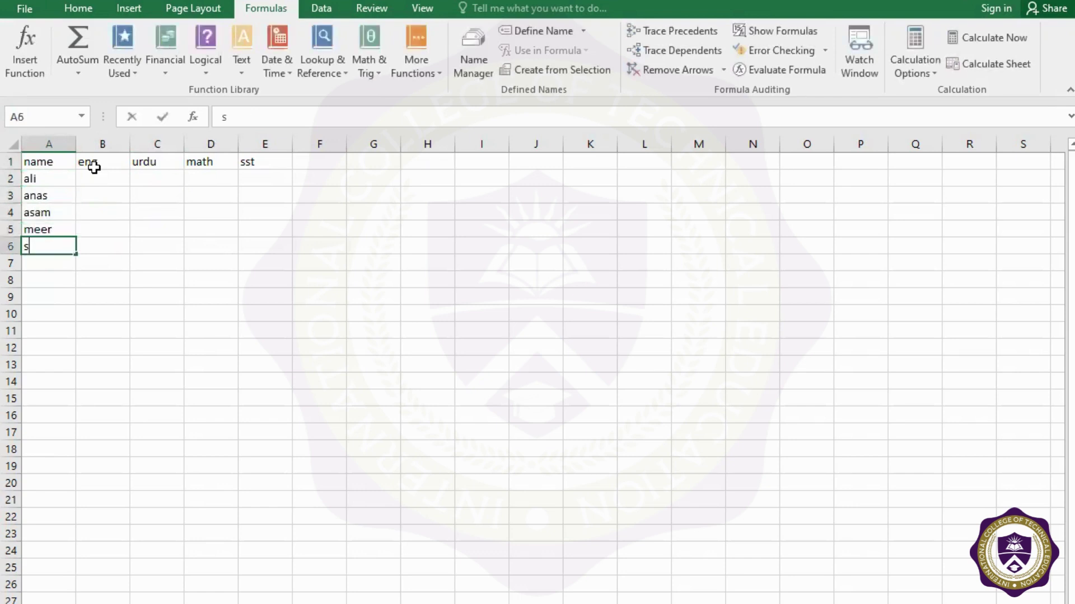
text(ameer)
key(Return)
text(alina)
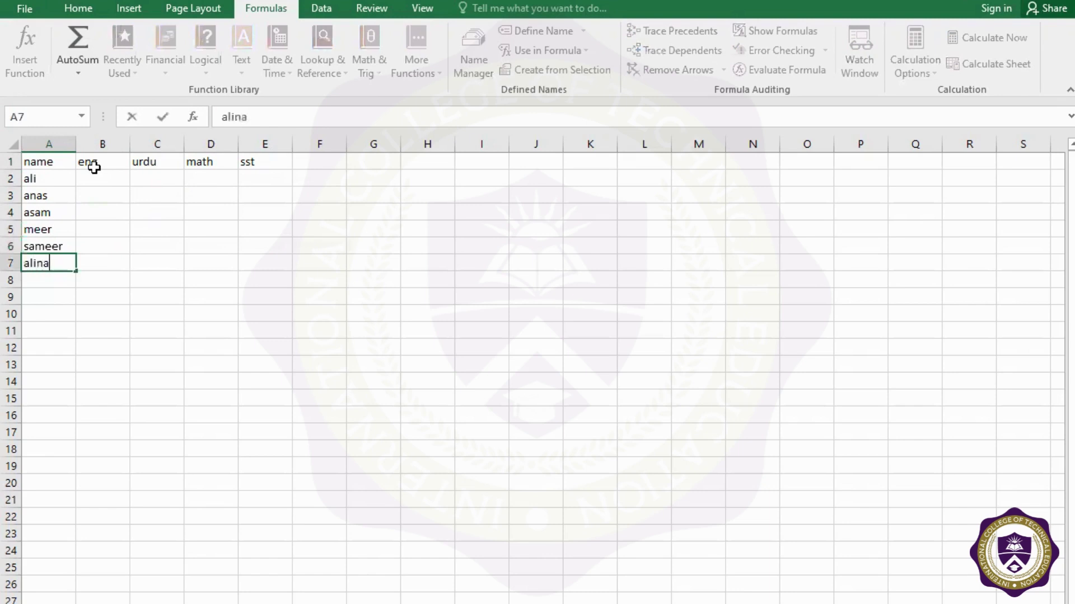
key(Return)
text(sadia)
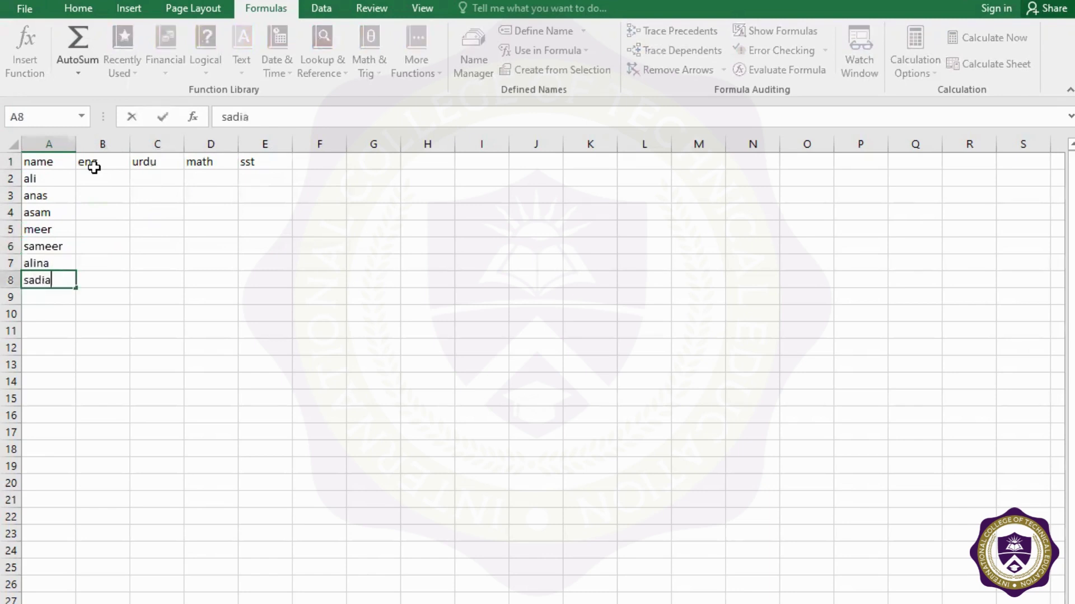
key(Return)
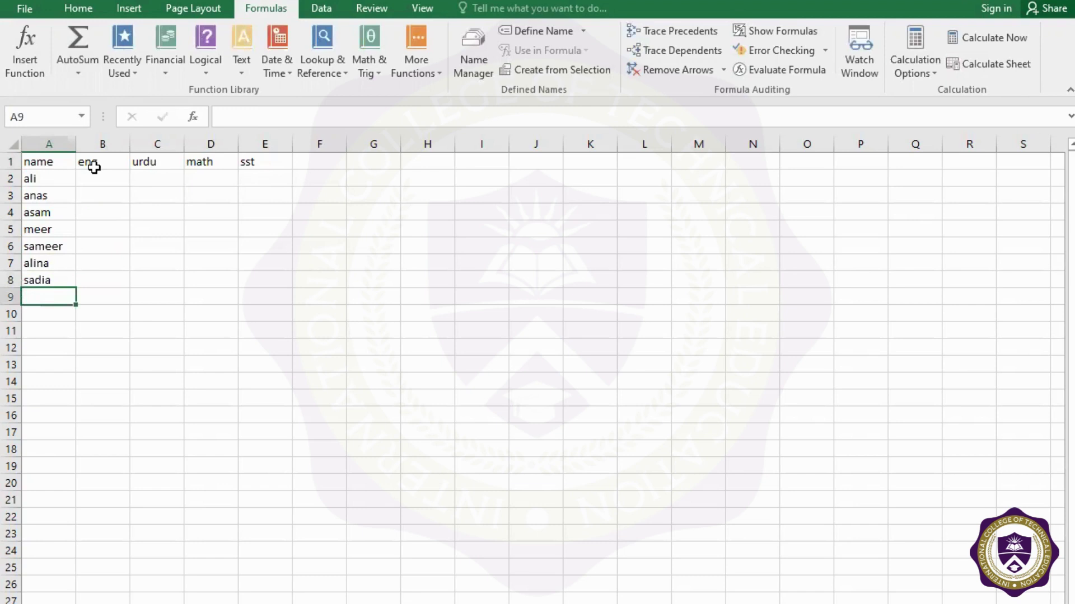
text(zeeshan)
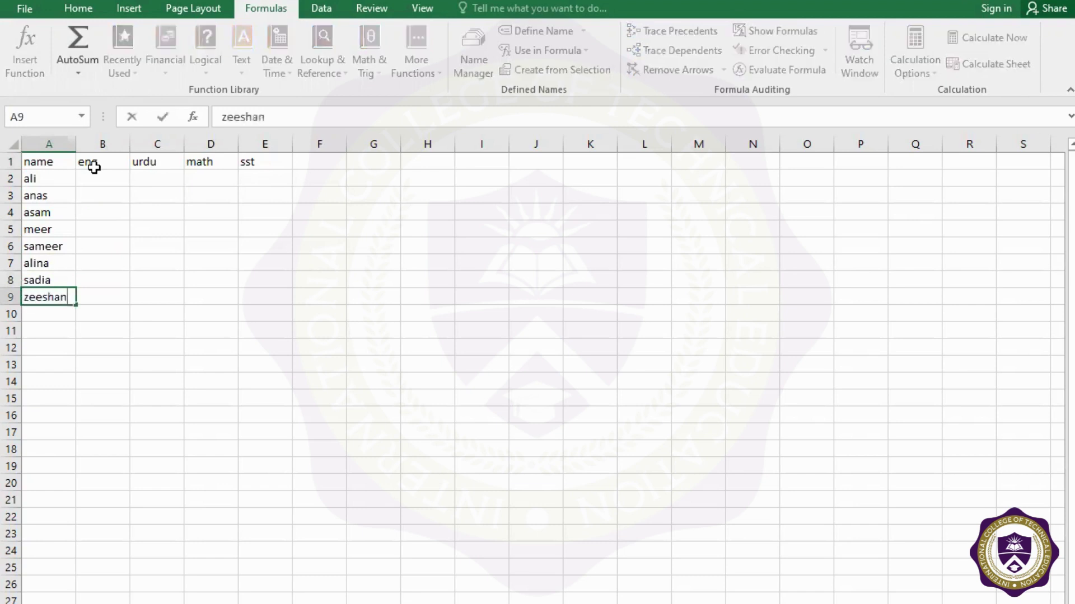
key(Return)
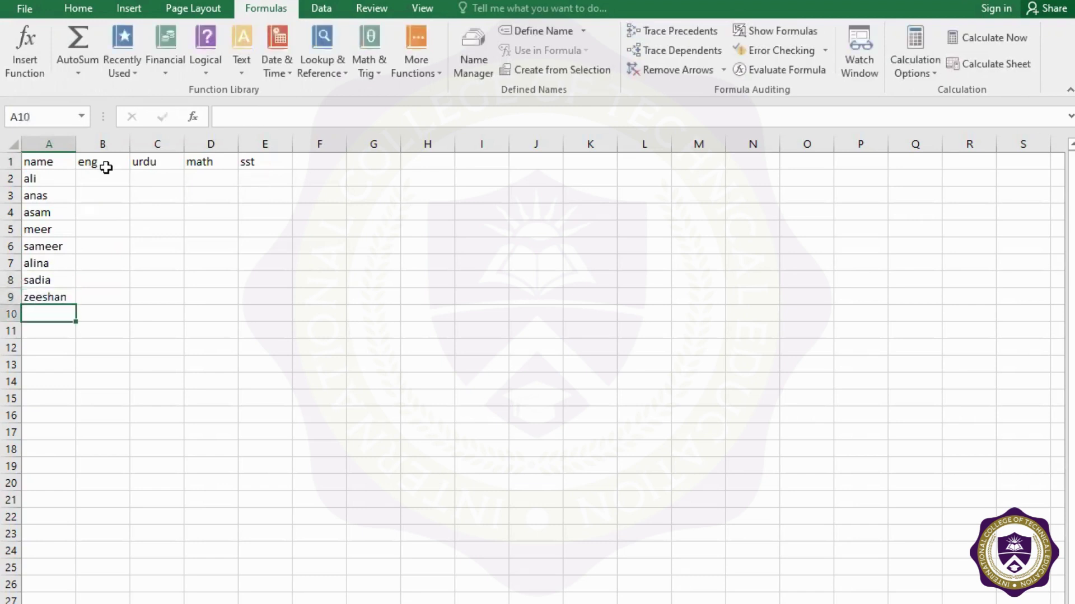
Enter the eng scores 45, 47, 78, 58, 89, 65, 45, 14 down column B
click(93, 177)
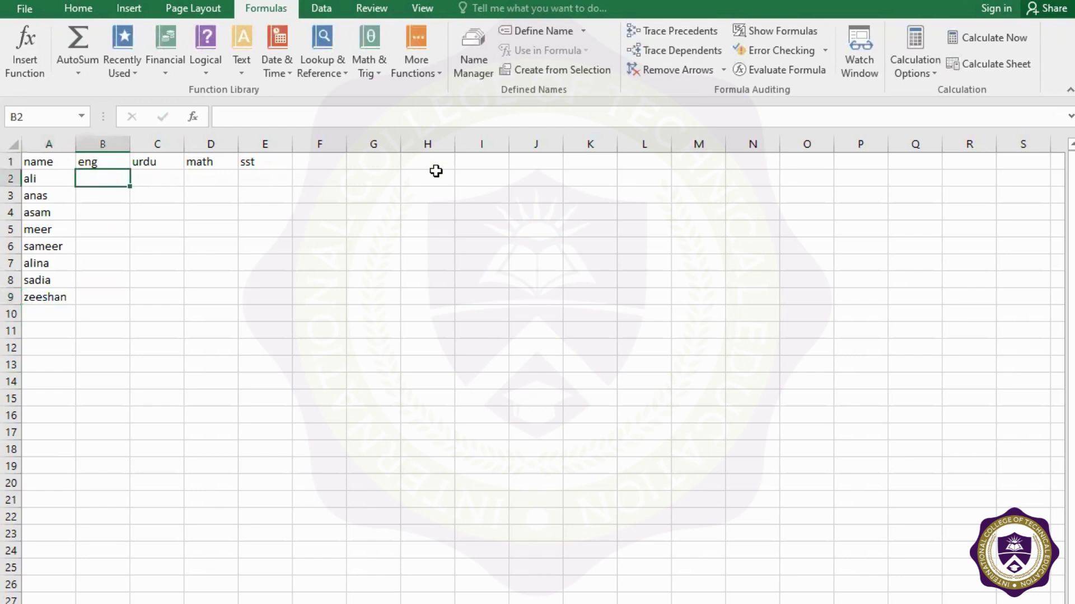
text(45)
key(Return)
text(47)
key(Return)
text(7)
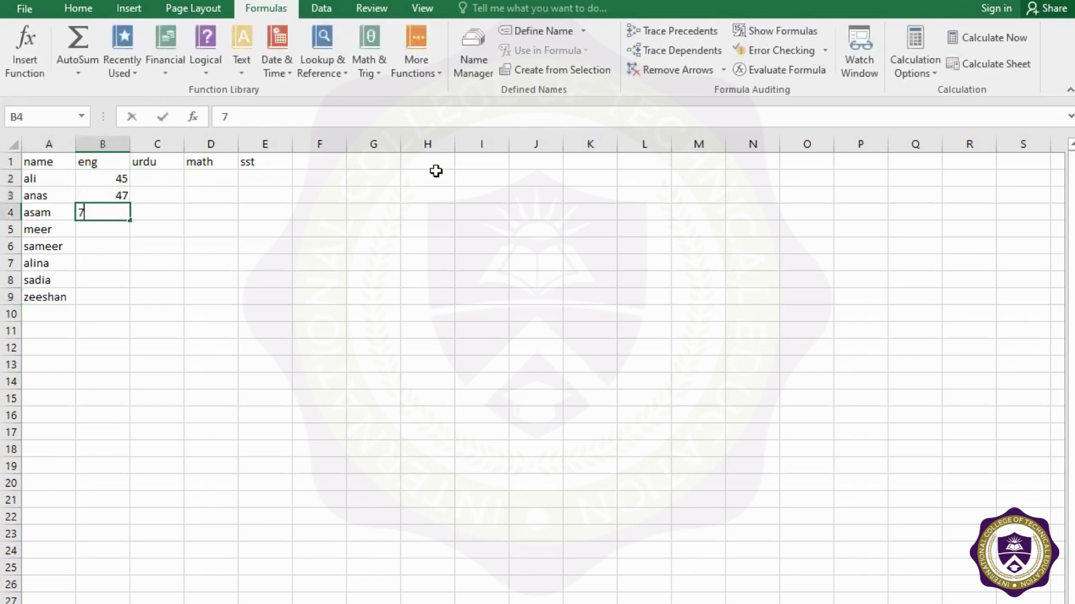
text(8)
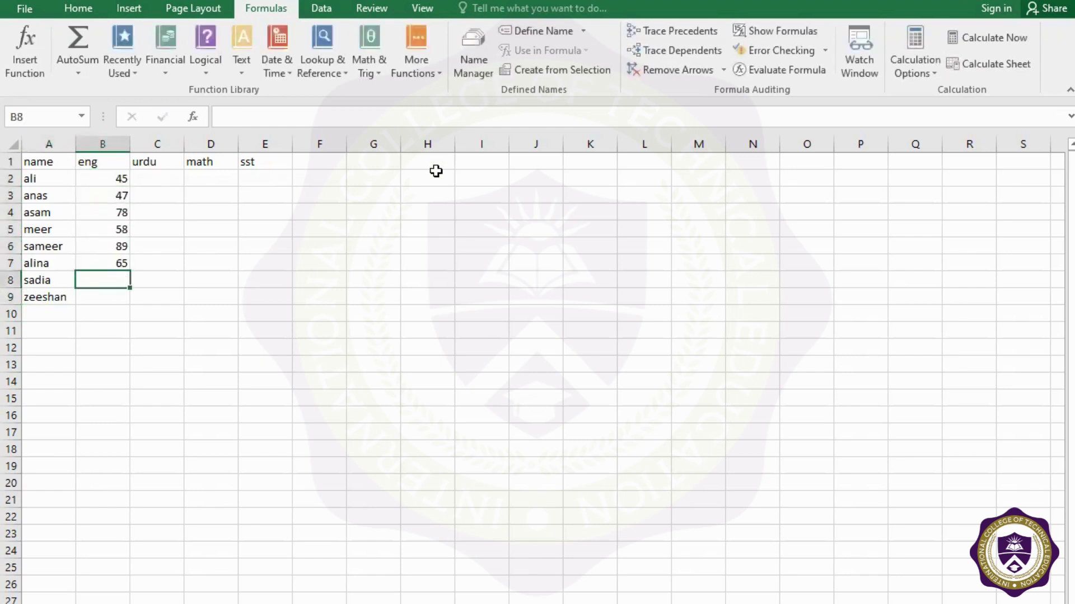
text( 58 89 65 45)
key(Return)
text(14)
key(Up)
key(Up)
key(Up)
key(Up)
key(Up)
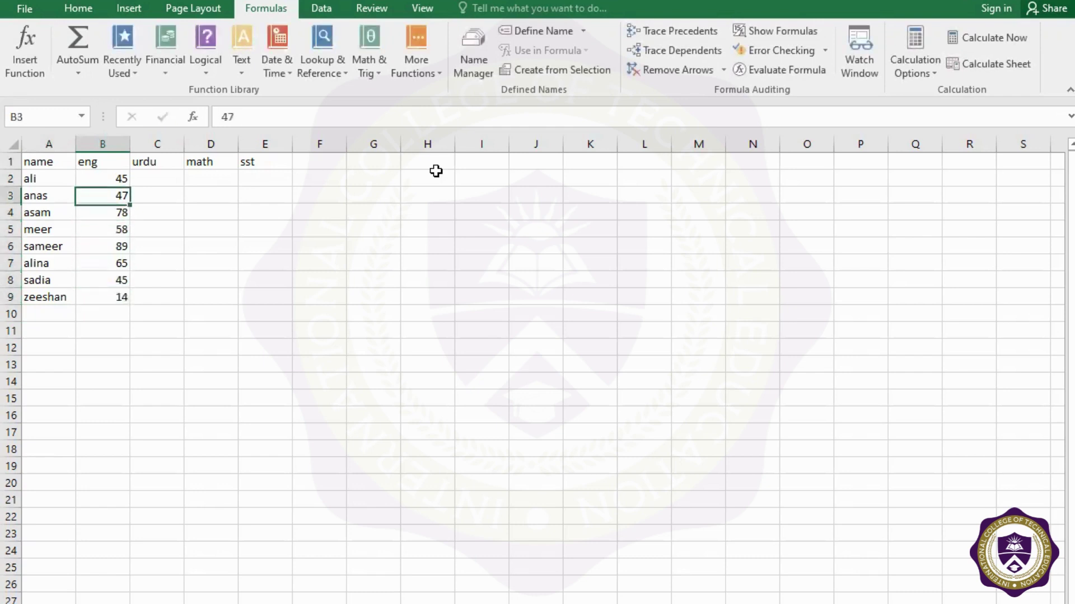
key(Up)
Enter the urdu scores 25, 56, 36, 69, 98, 78, 47, 78 down column C
key(Right)
text(25)
key(Return)
text(56)
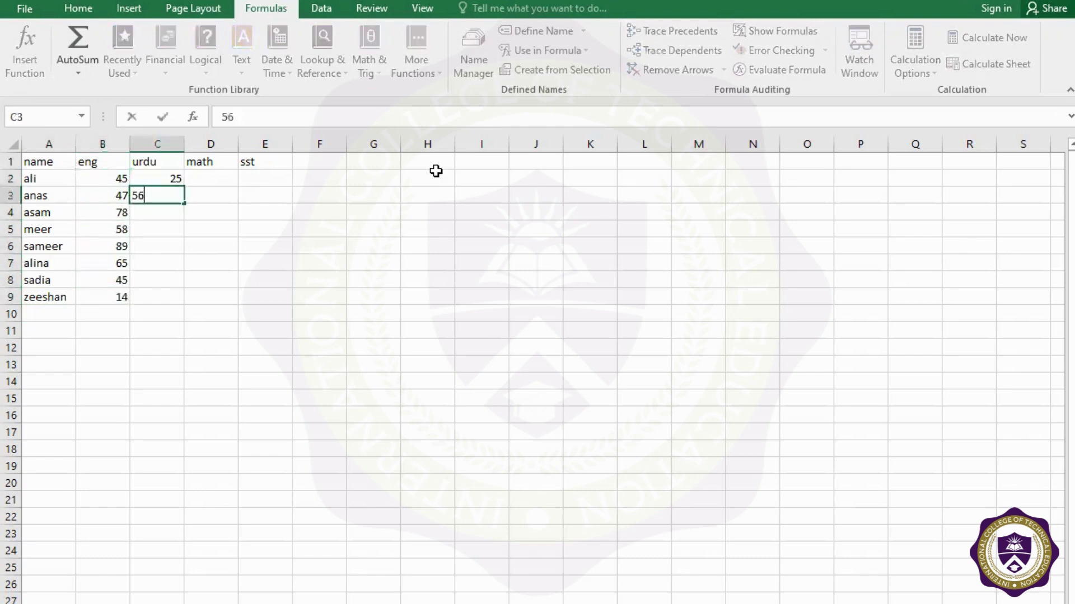
text( 36 69 98 78)
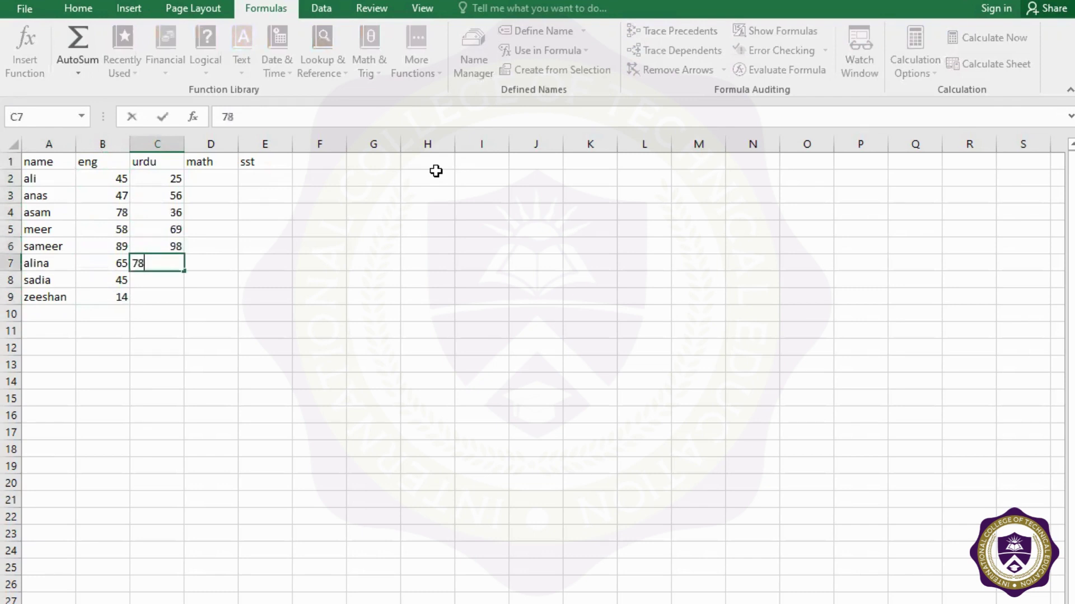
text( 47 78)
key(Up)
key(Up)
key(Up)
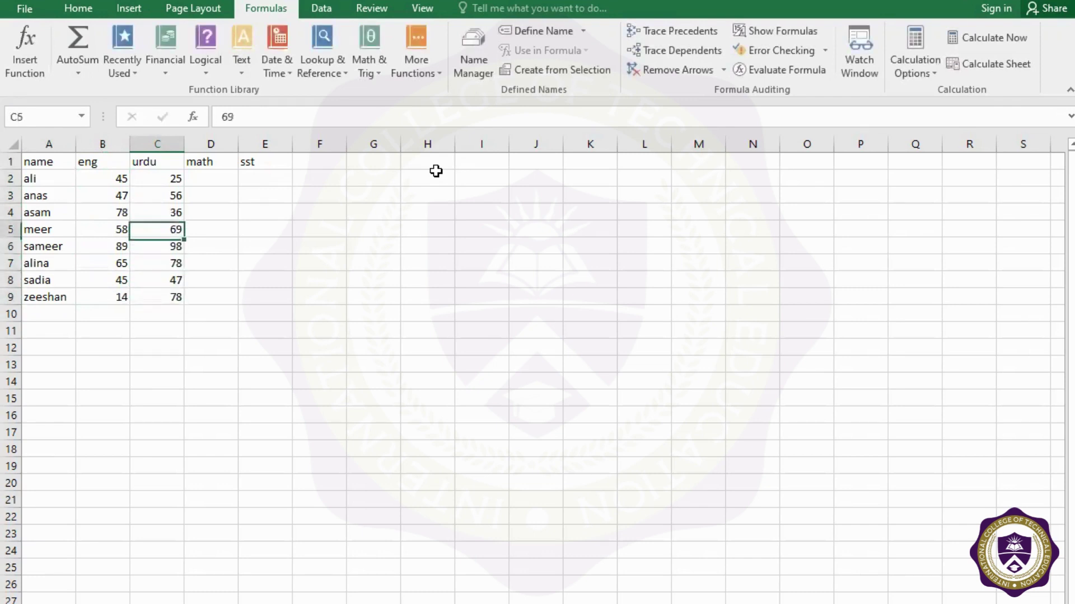
key(Up)
key(Up)
key(Up)
Enter the math scores 58, 89, 69, 98, 78, 47, 785, 12 down column D
key(Right)
text(58 89)
key(Return)
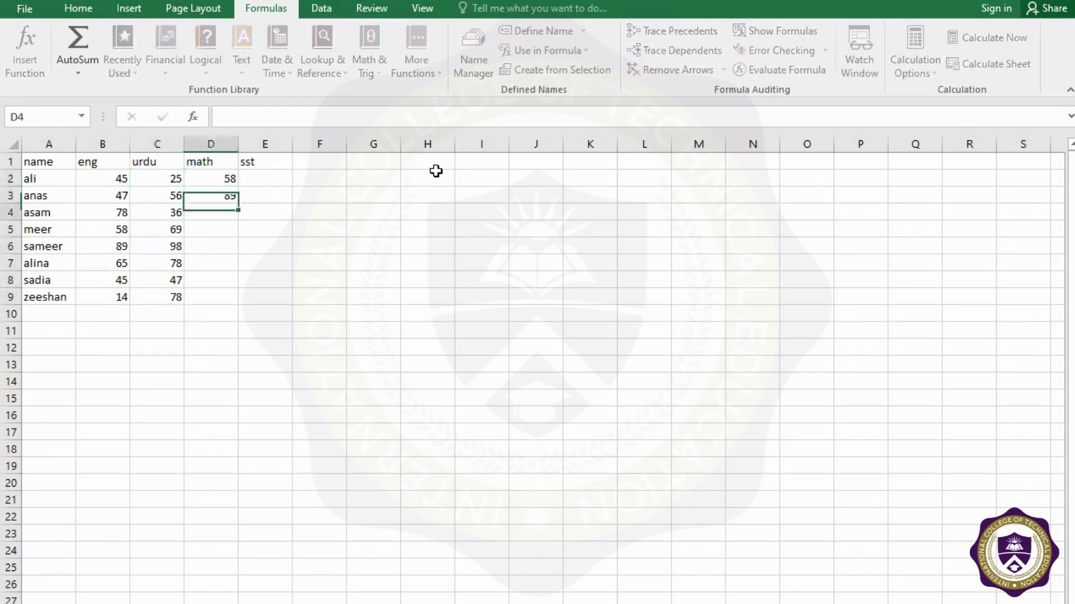
text(69 98 78 47)
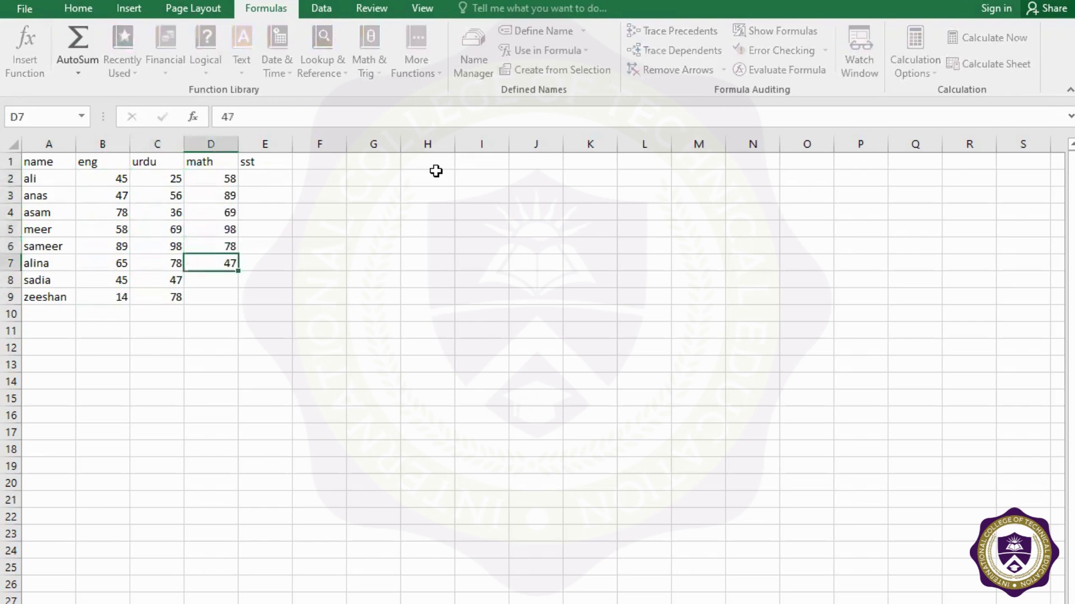
text( 785 12)
key(Up)
key(Up)
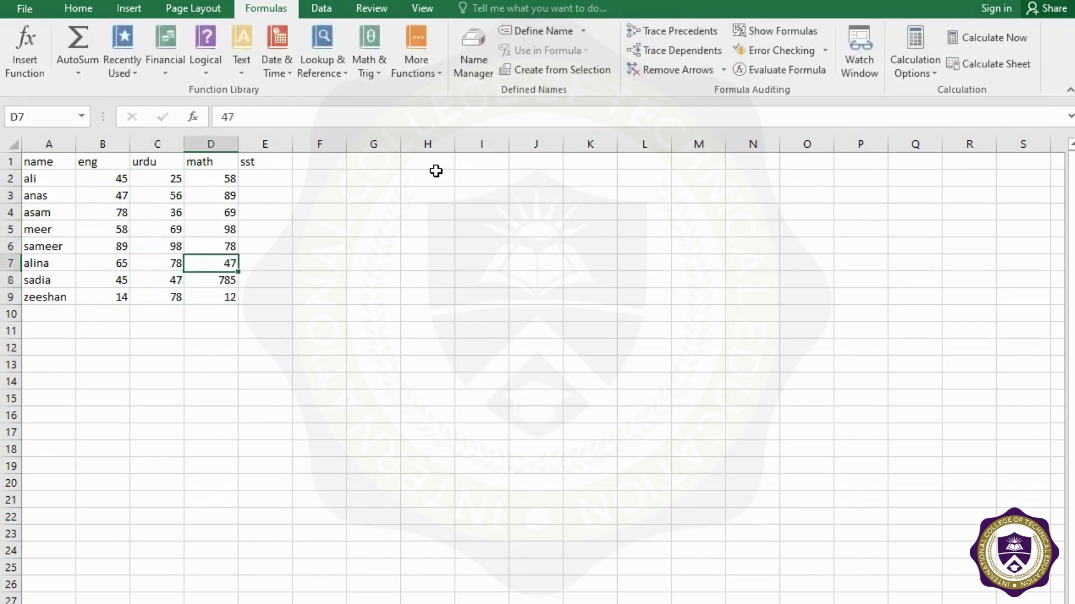
key(Up)
key(Up)
key(Up)
Enter the sst scores 58, 56, 98, 78, 47, 78, 58 down column E
key(Up)
key(Up)
key(Right)
text(558)
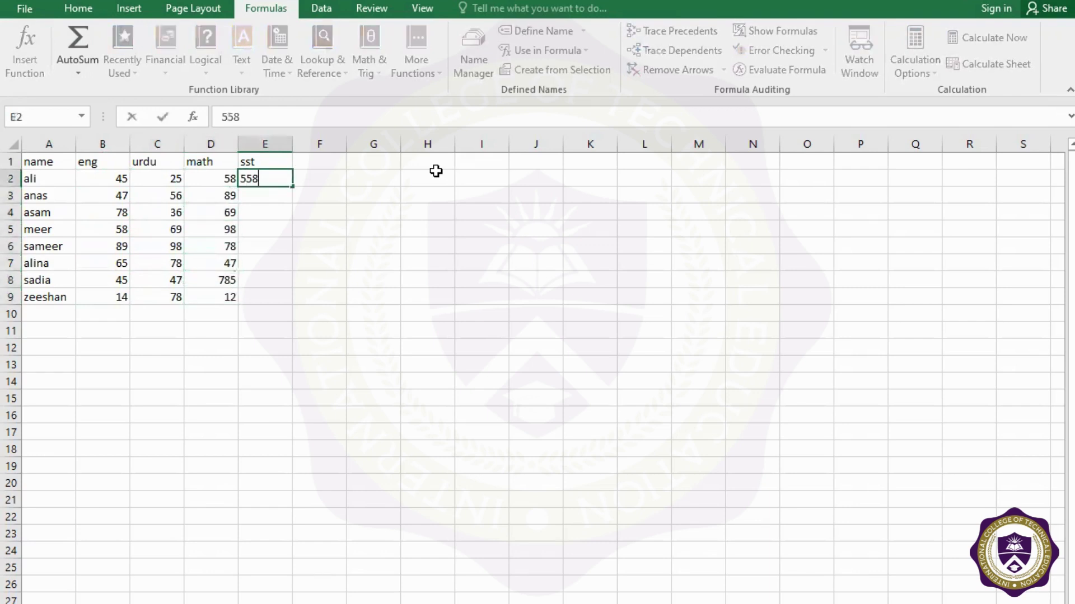
key(Return)
key(Up)
text(58)
key(Return)
text(56)
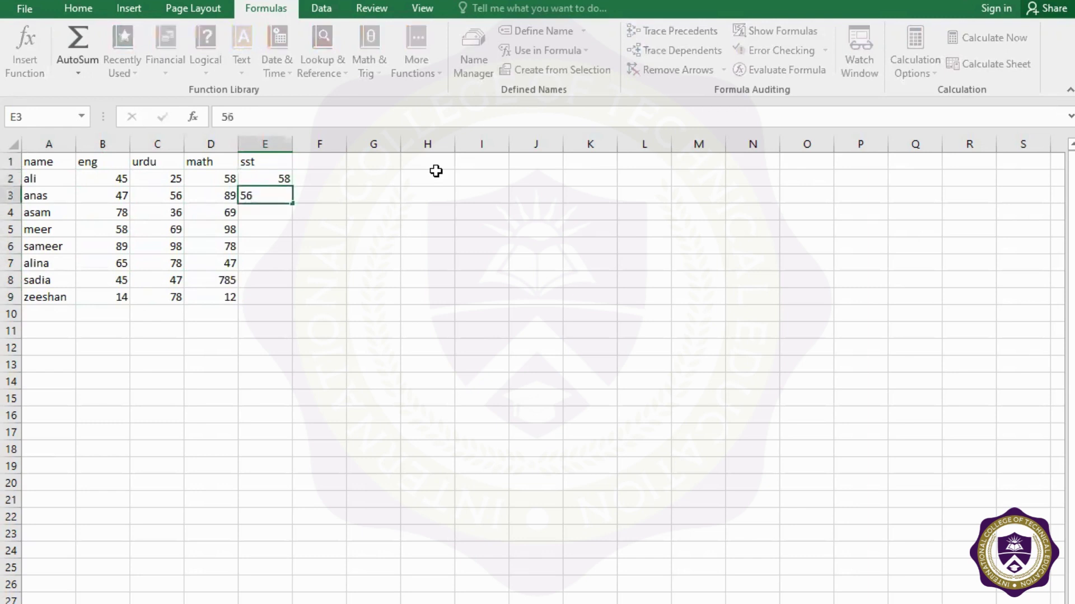
text( 98 78 47 7)
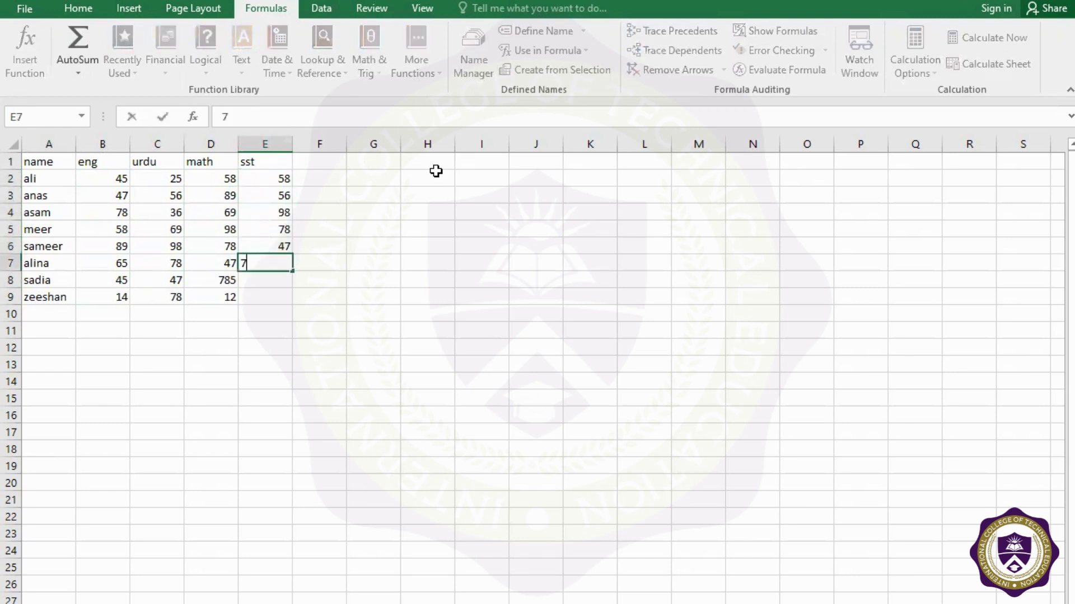
text(8)
key(Return)
text(58)
key(Return)
Enter the last sst mark 89, then copy rows A5:E9 into rows 10–14
text(89)
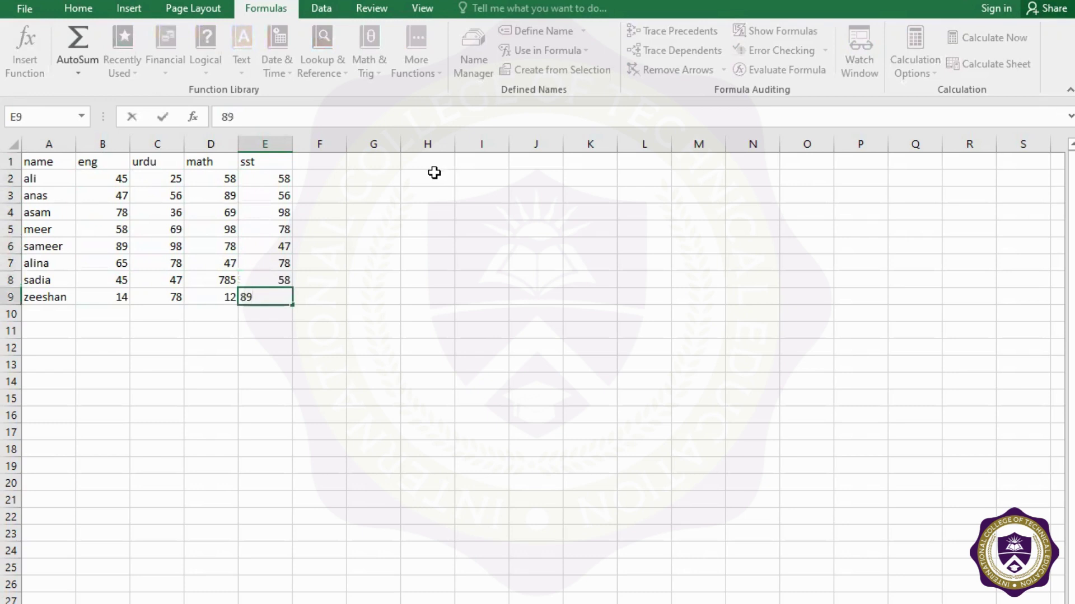
click(213, 347)
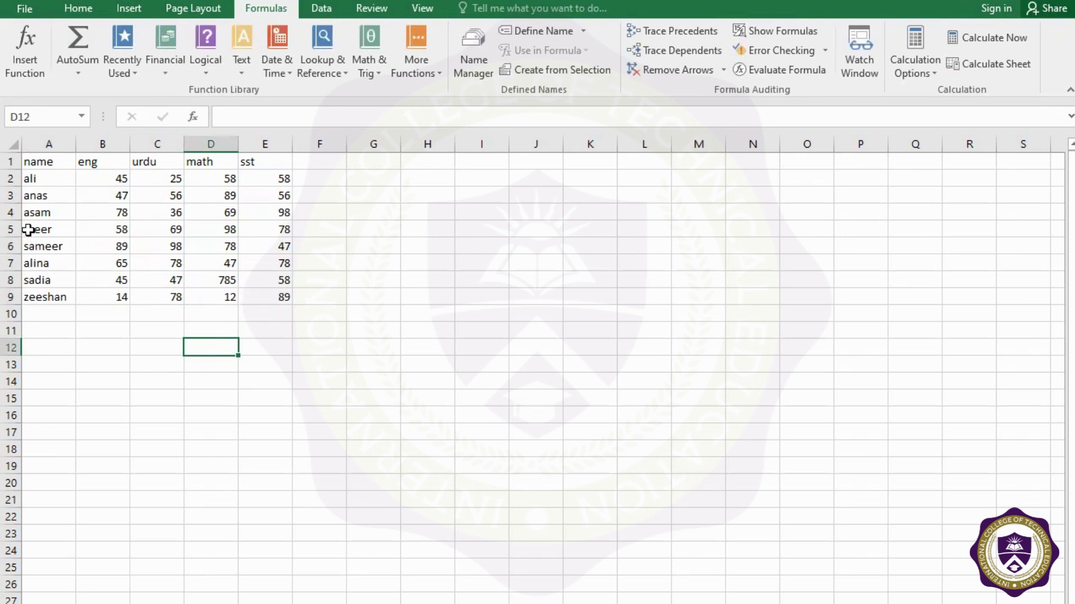
mouse_move(26, 228)
mouse_down()
mouse_move(89, 283)
mouse_move(218, 280)
mouse_move(268, 297)
mouse_up()
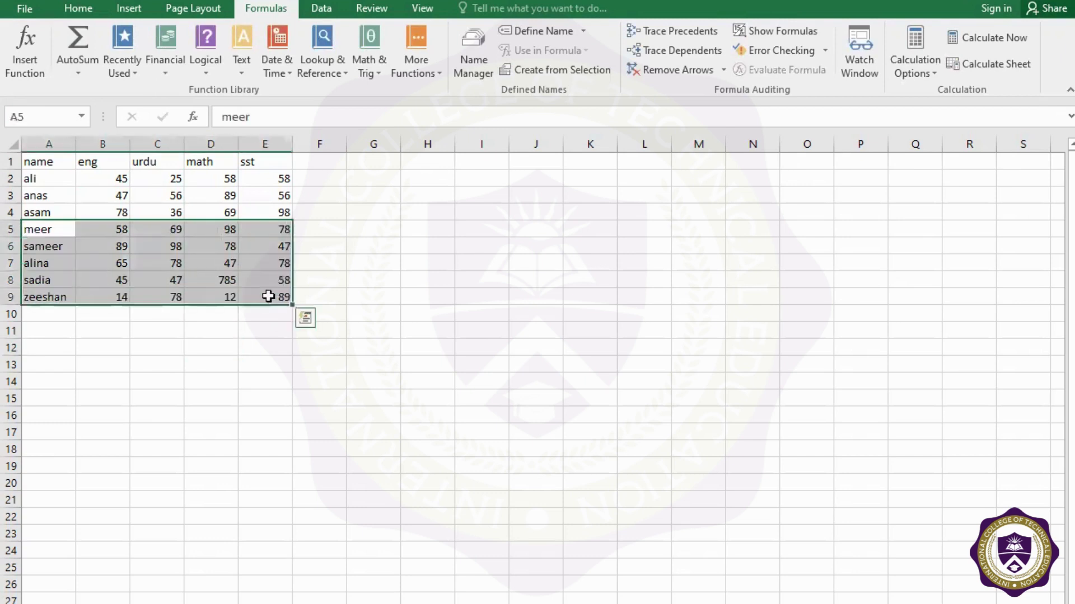
key(ctrl+c)
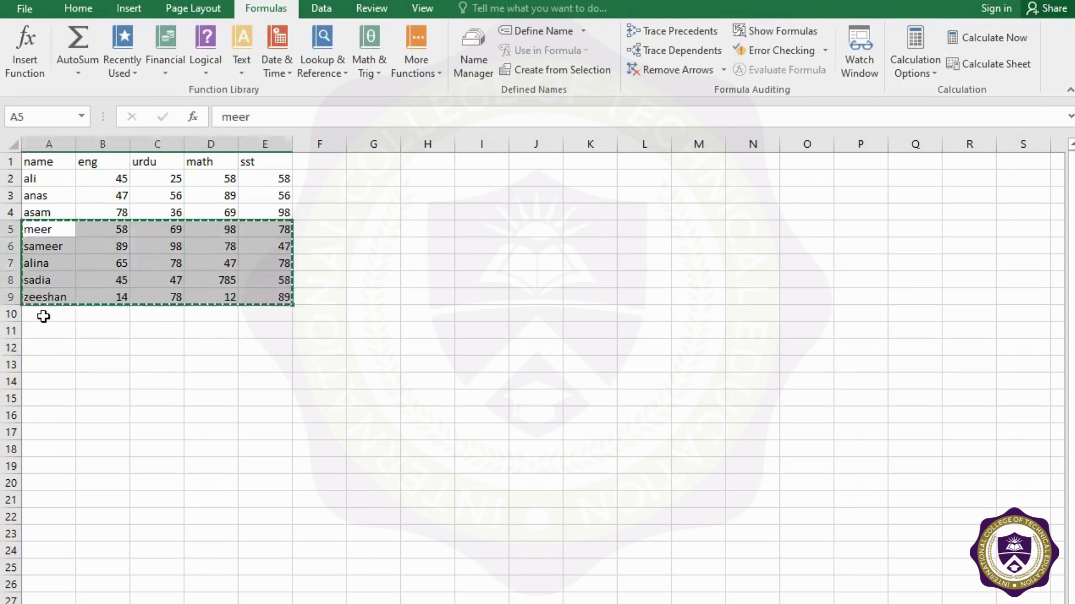
click(43, 314)
key(ctrl+v)
double_click(140, 333)
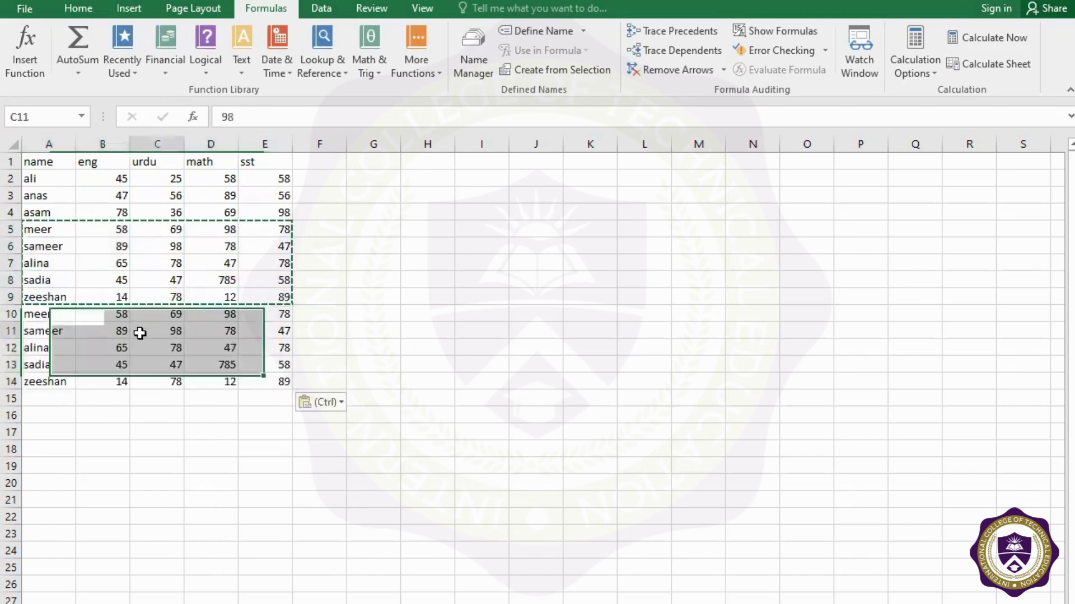
Head F1 'total' and fill =SUM(B2:E2) from F2 down to F14
click(309, 164)
text(t)
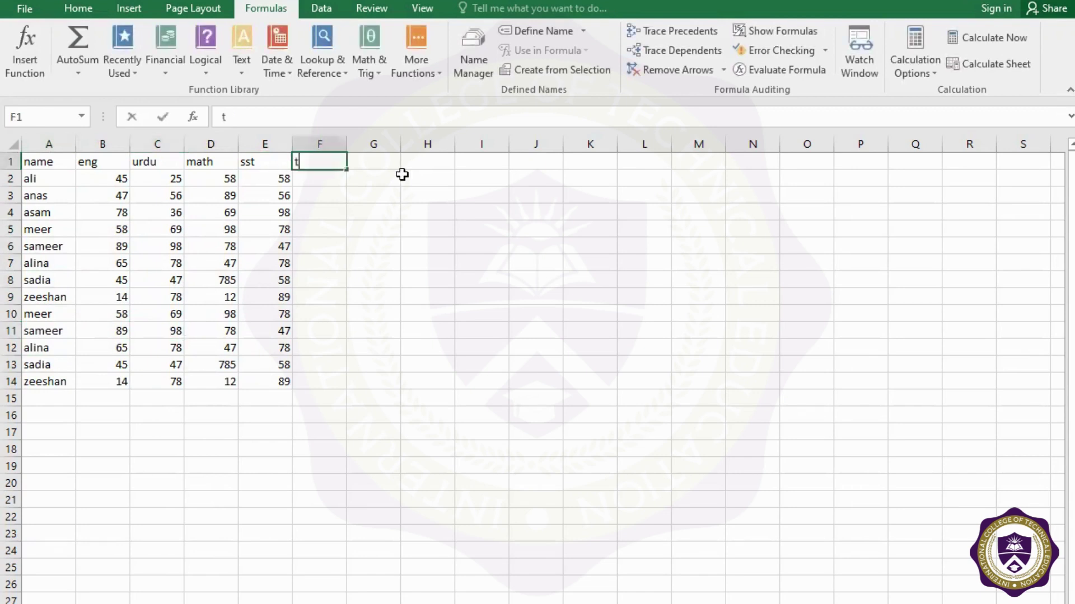
text(otal)
click(327, 176)
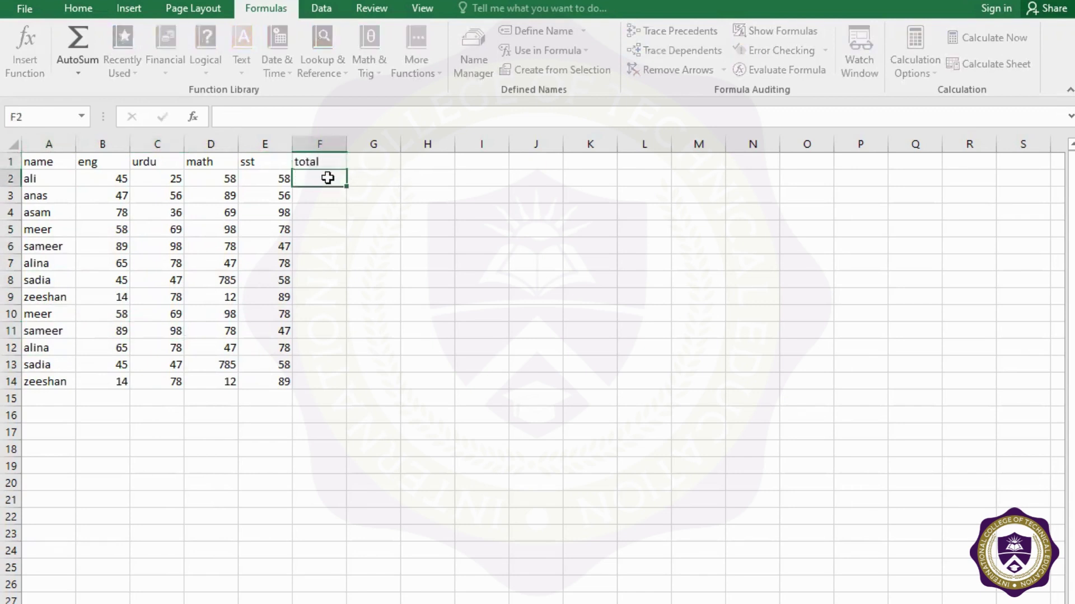
click(82, 69)
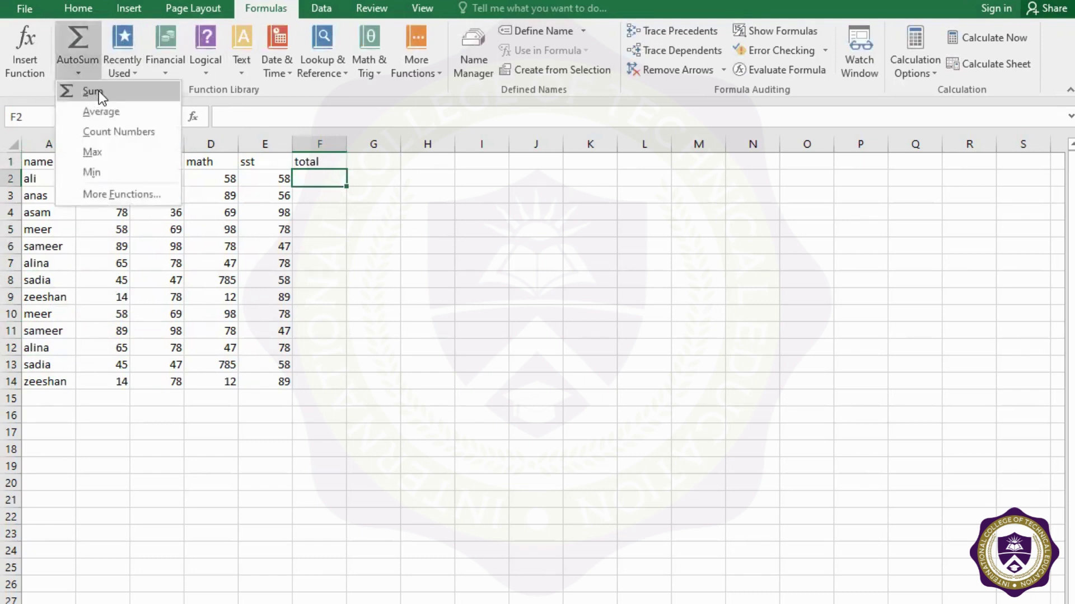
click(96, 91)
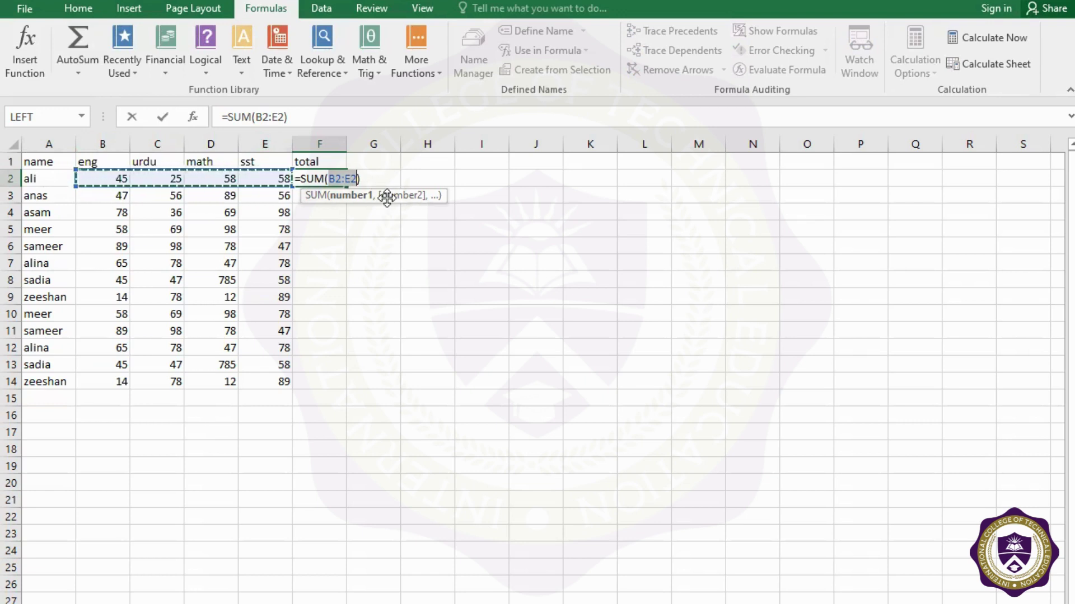
key(Return)
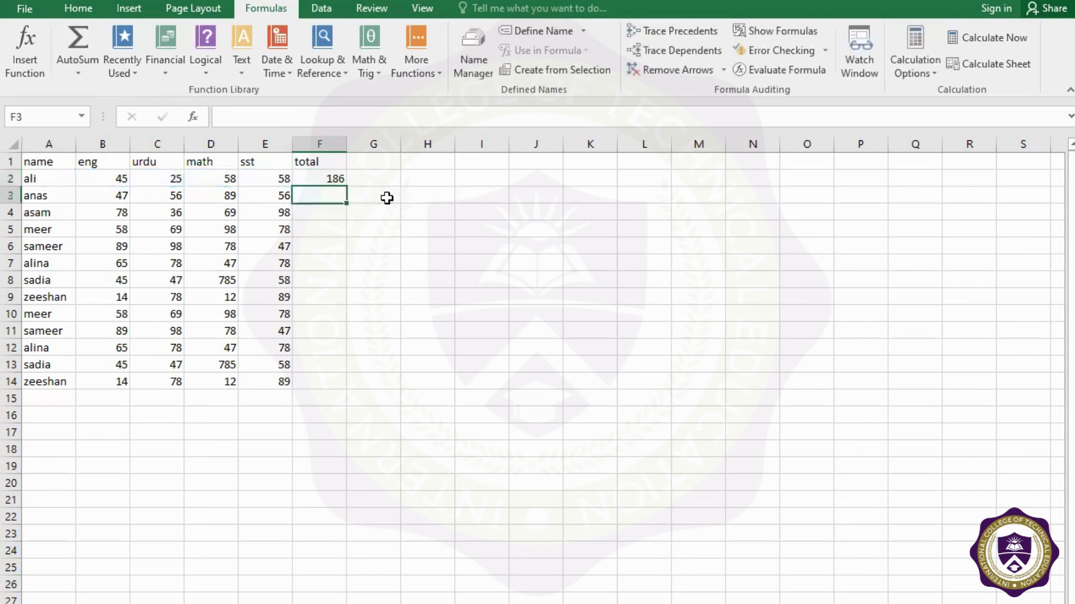
click(336, 179)
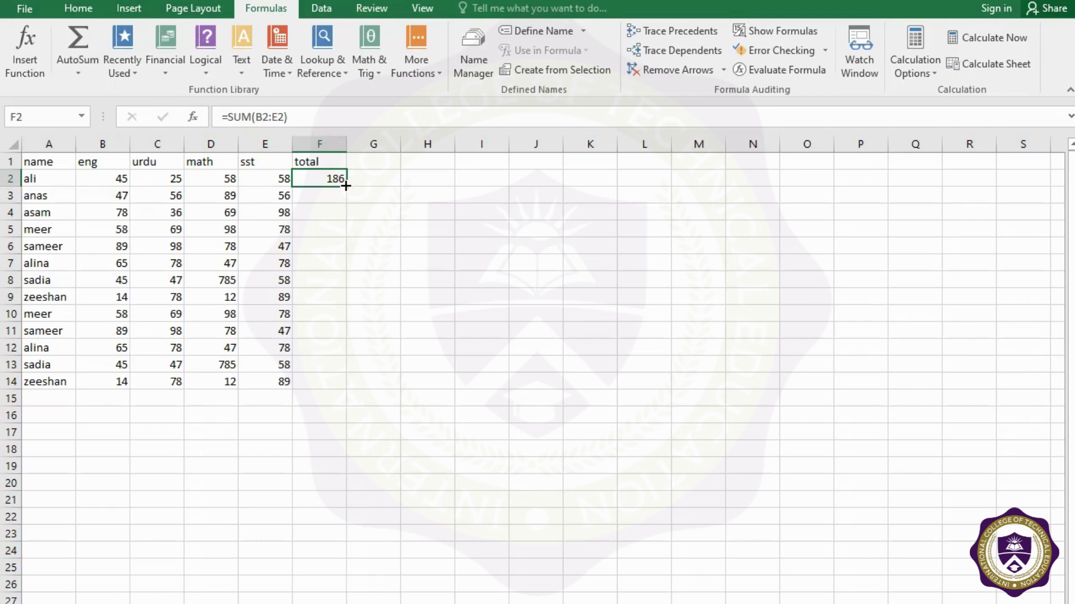
drag(346, 186, 350, 387)
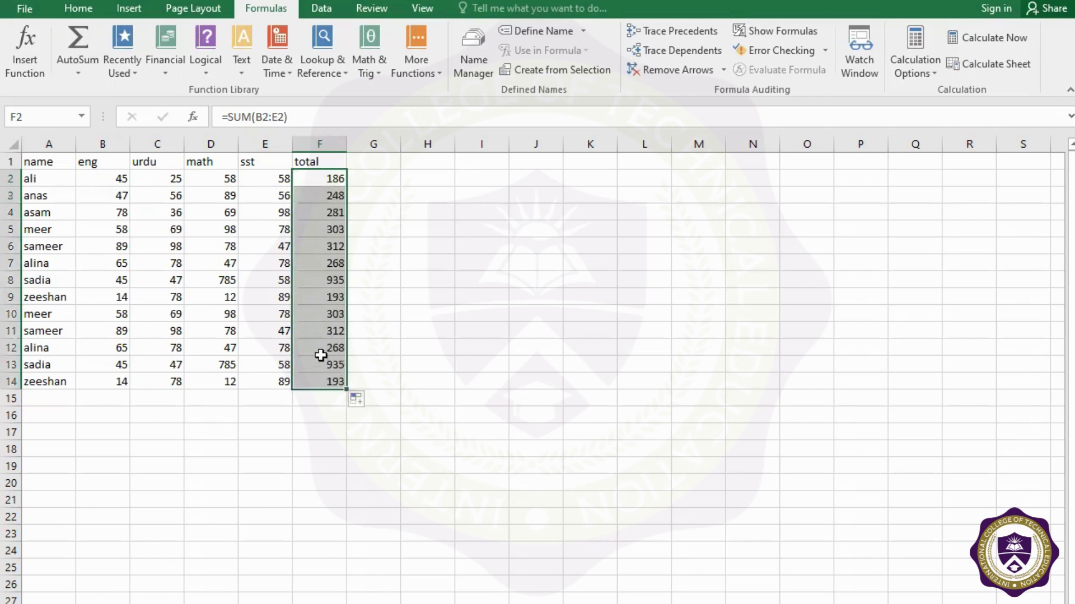
click(359, 161)
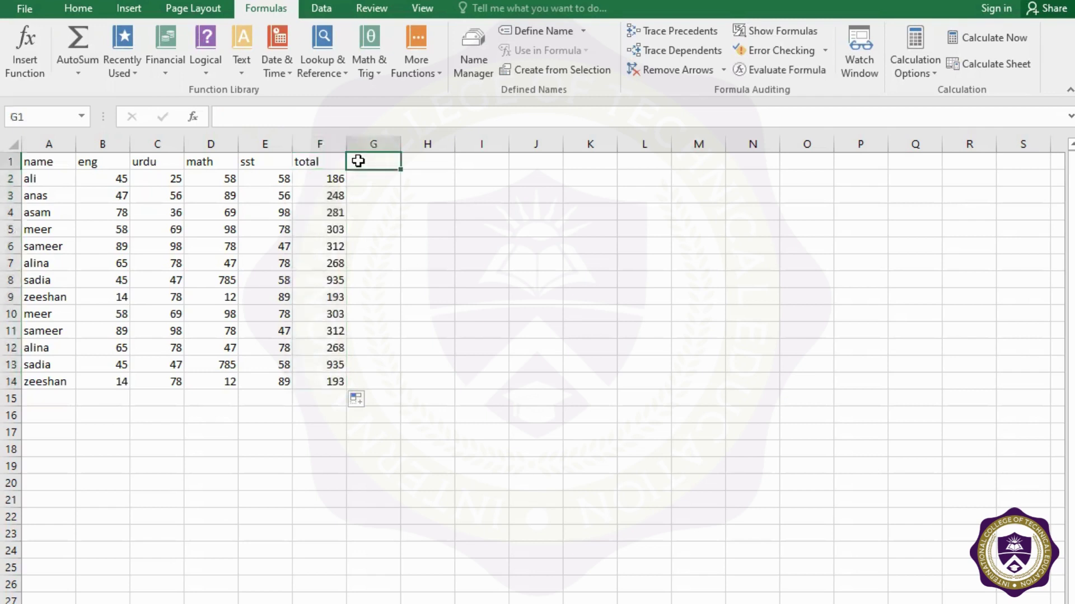
Head G1 'average' and fill =AVERAGE(B2:F2) from G2 down to G14
text(average)
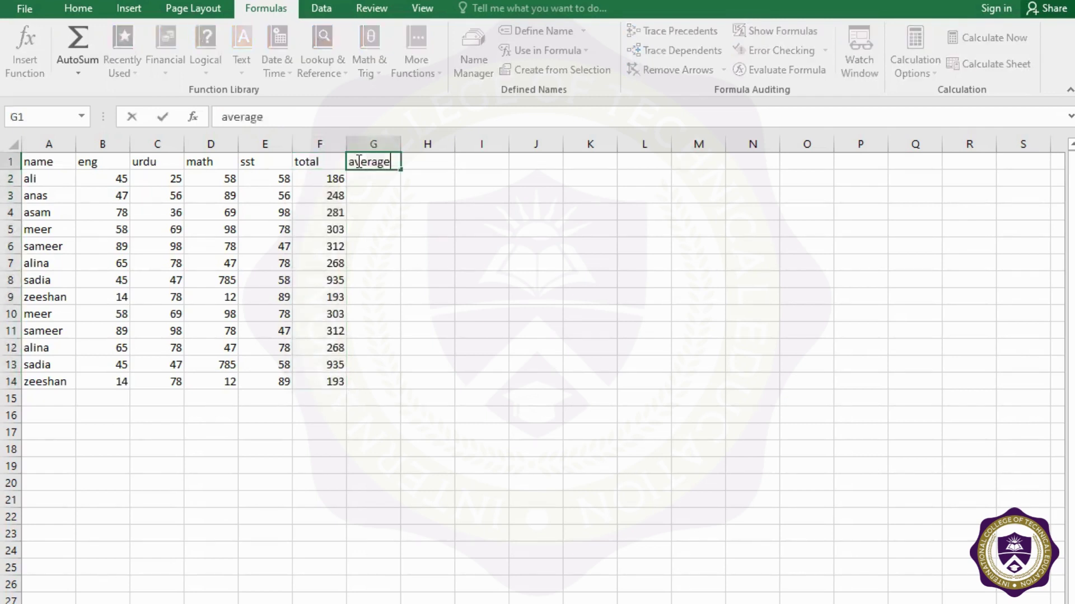
click(359, 181)
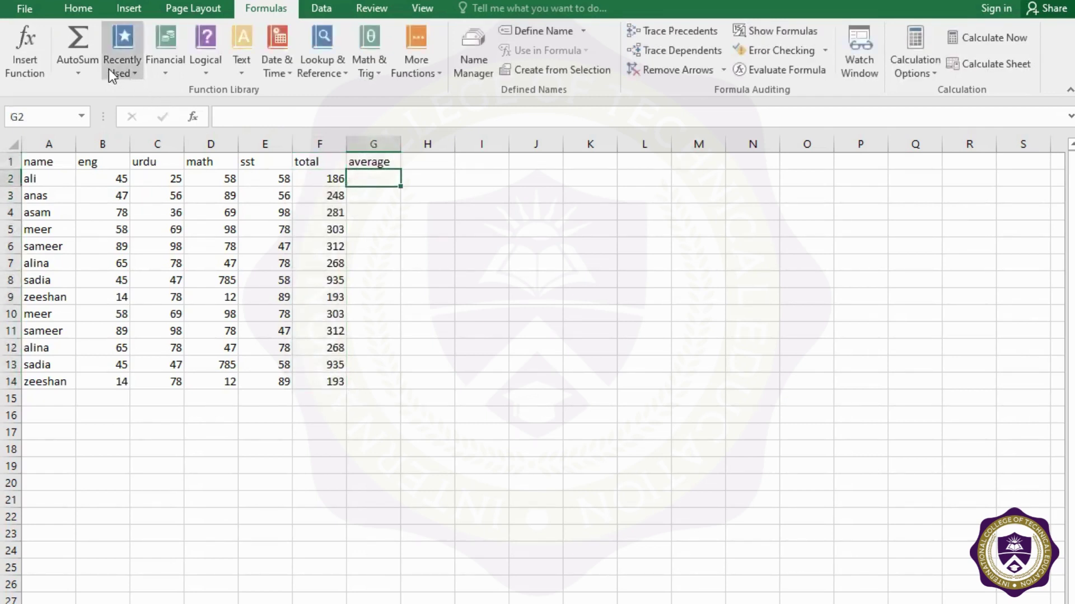
click(82, 66)
click(96, 106)
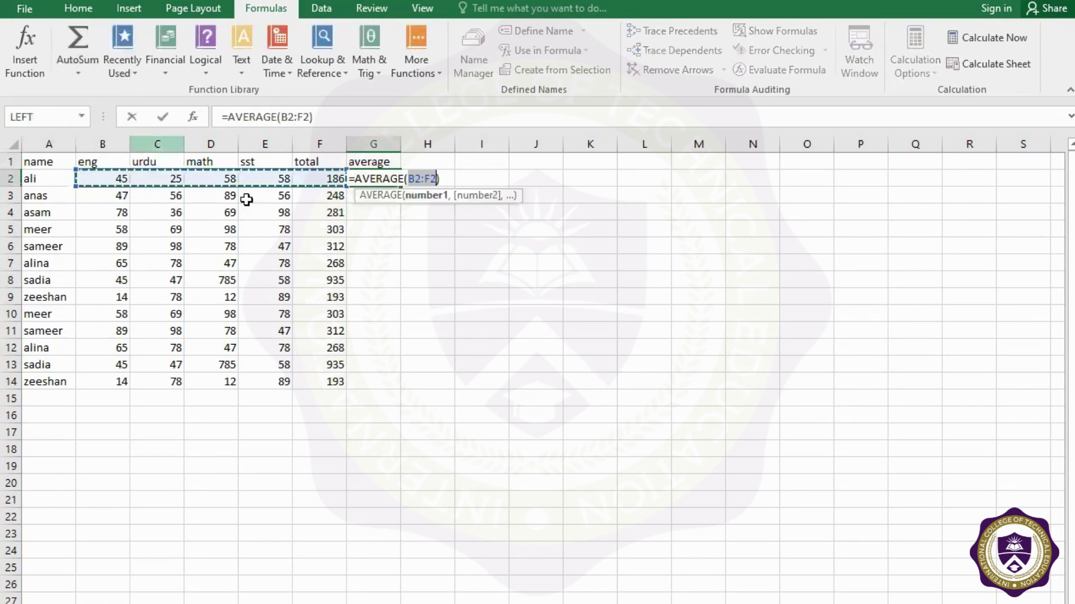
key(Return)
click(399, 181)
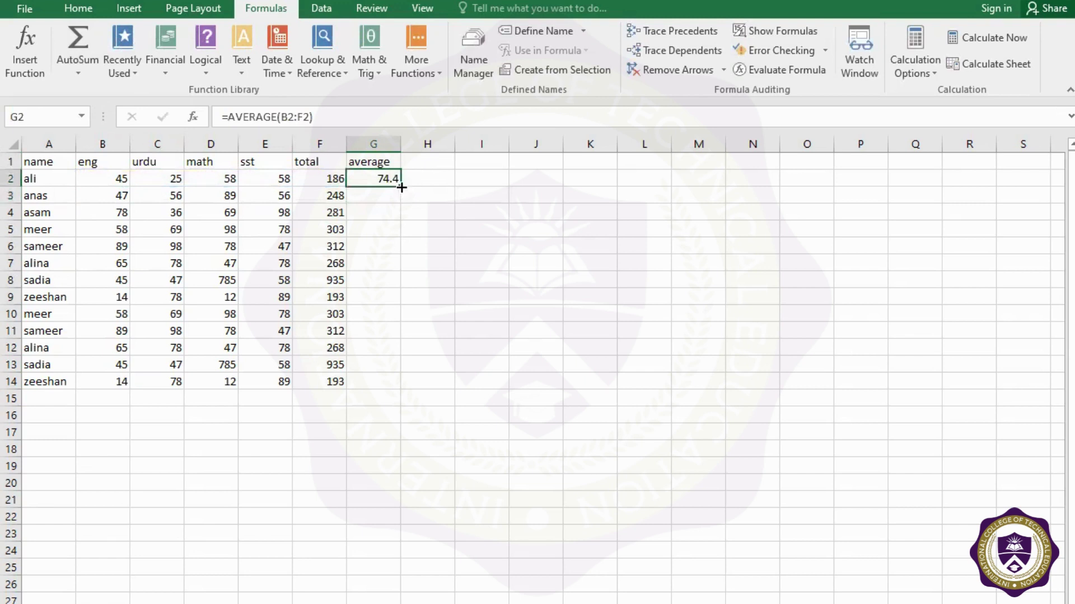
drag(399, 217, 398, 386)
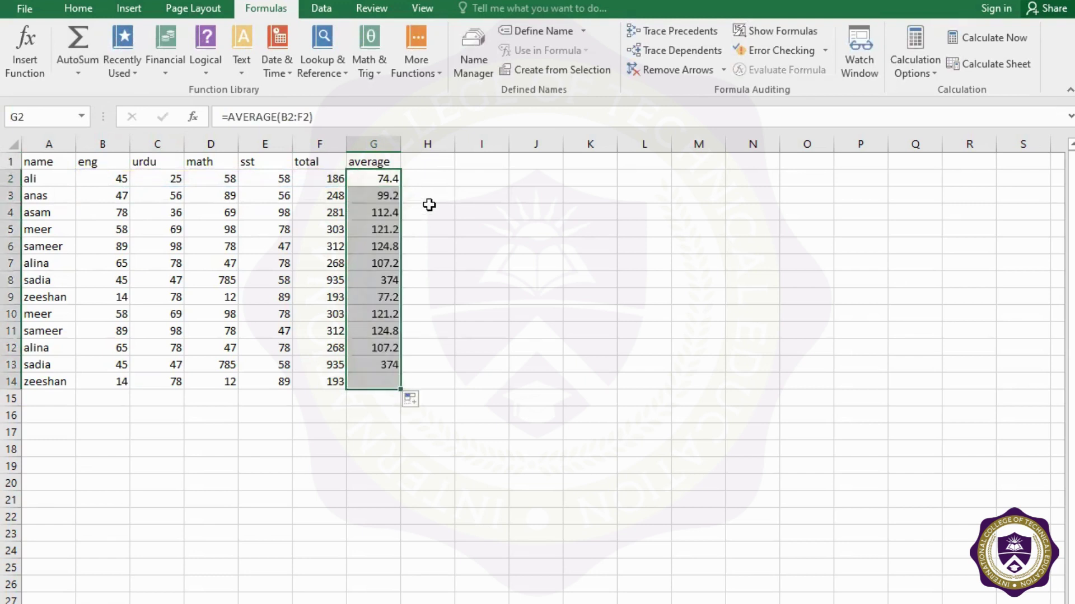
click(417, 166)
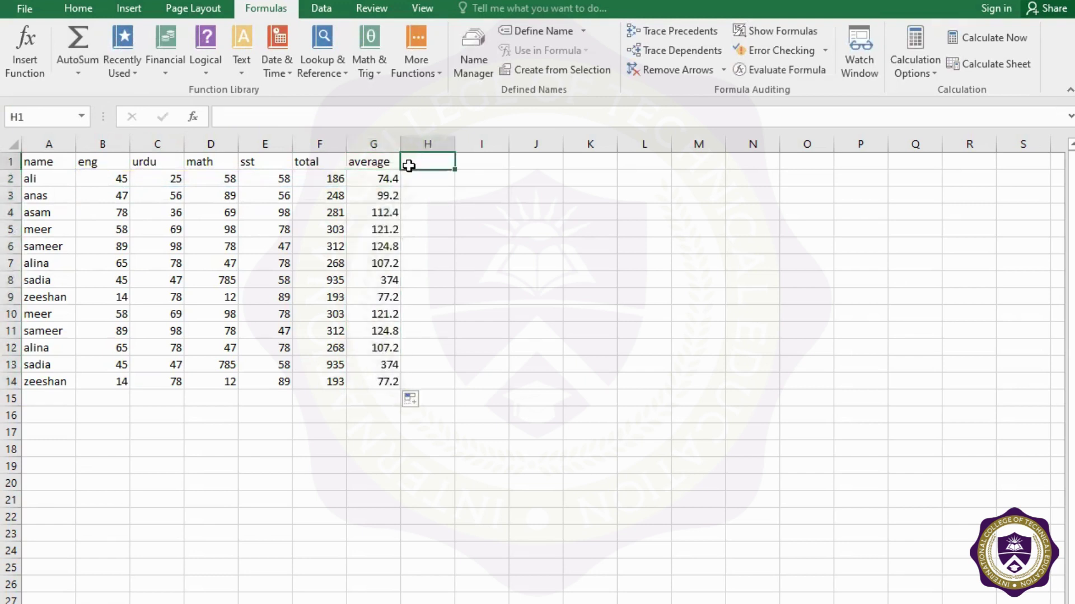
Head H1 'max' and fill the maximum of B2:G2 down H2:H14
text(a)
key(BackSpace)
text(max)
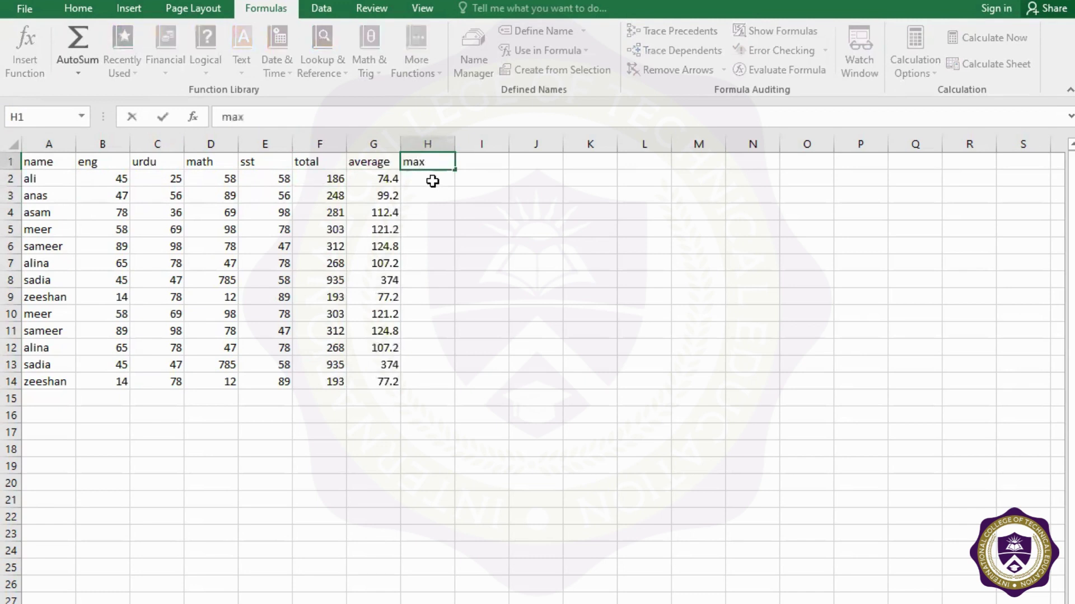
click(429, 179)
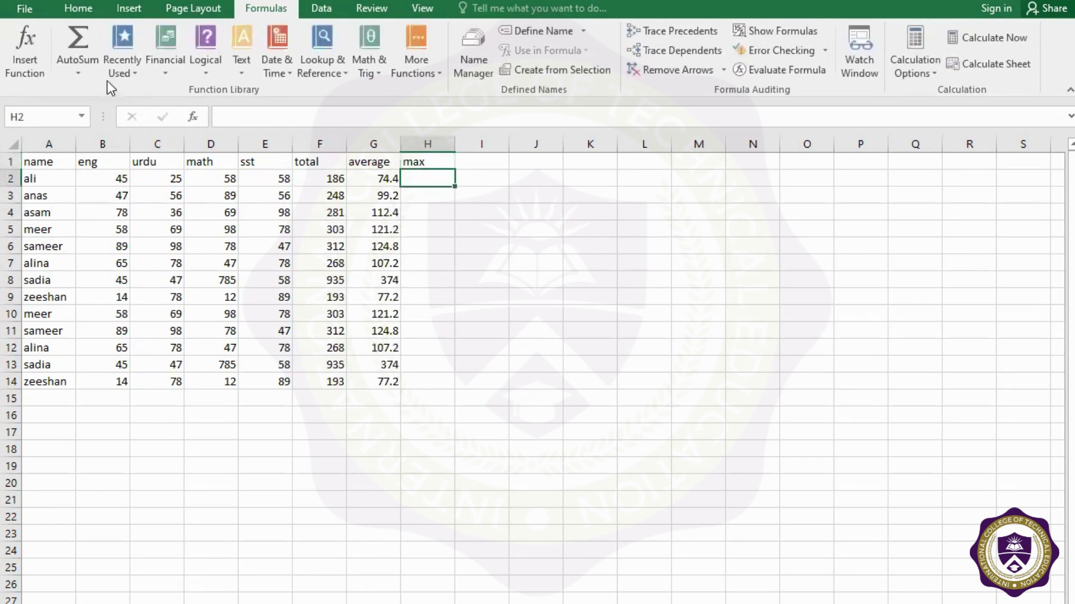
click(78, 73)
click(92, 152)
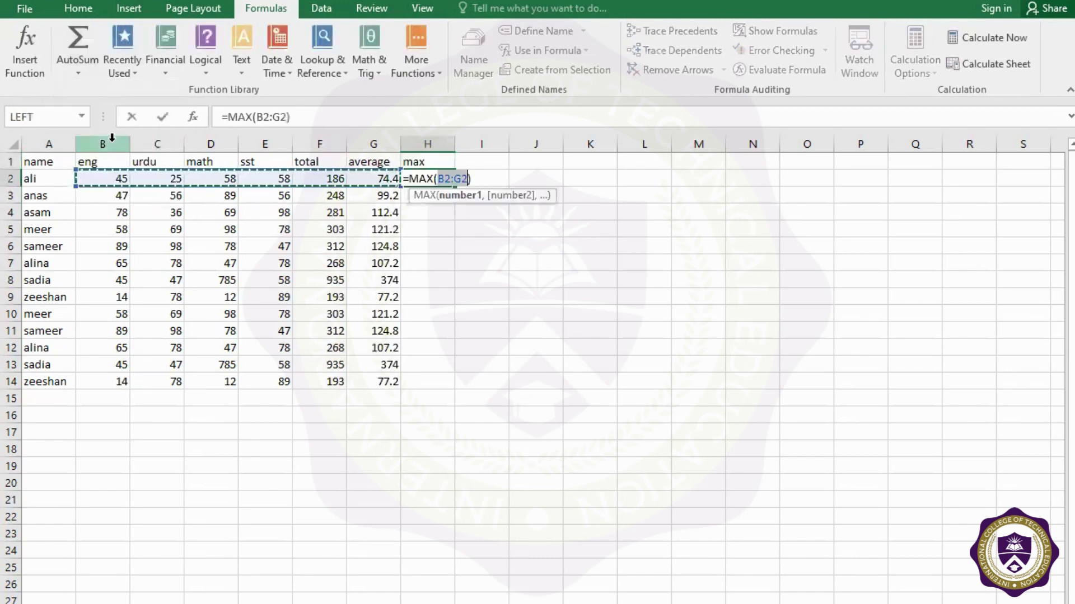
key(Return)
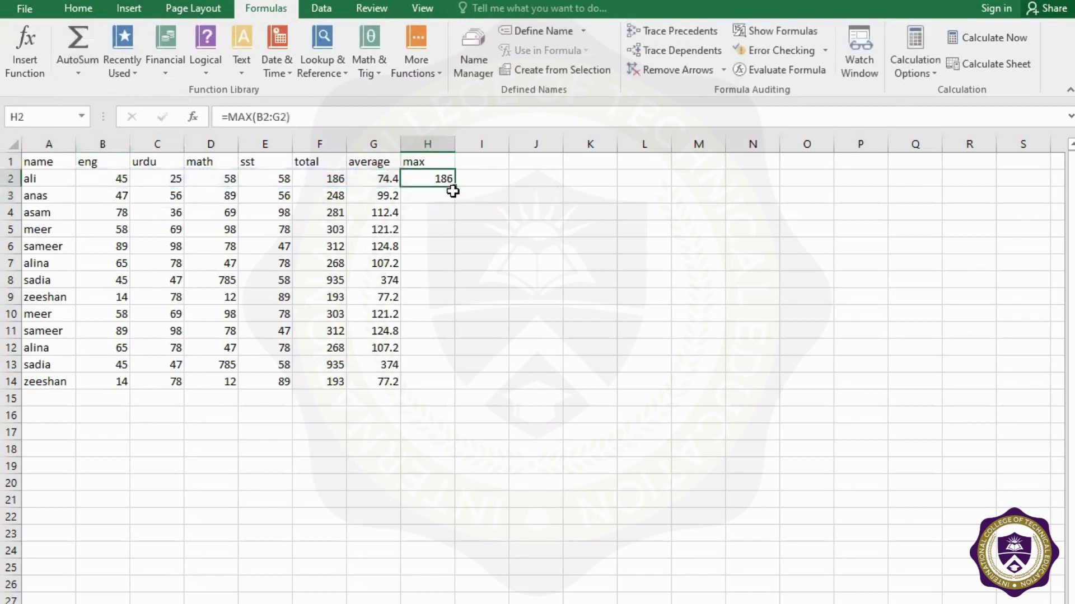
drag(454, 187, 451, 396)
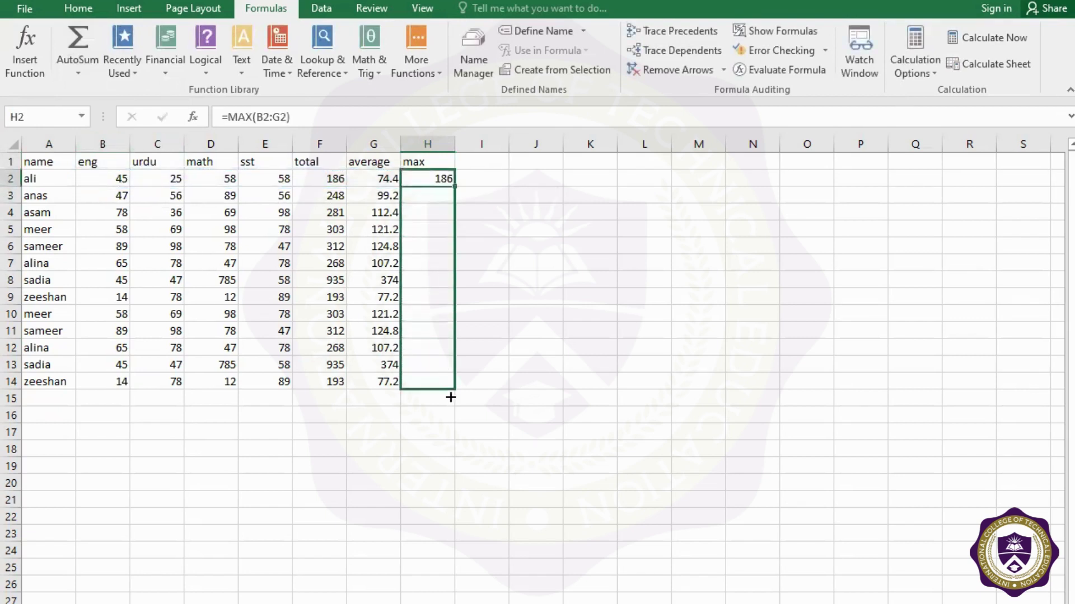
Head I1 'min', fill =MIN(B2:H2) down to I14, and check I14's formula
click(471, 163)
text(min)
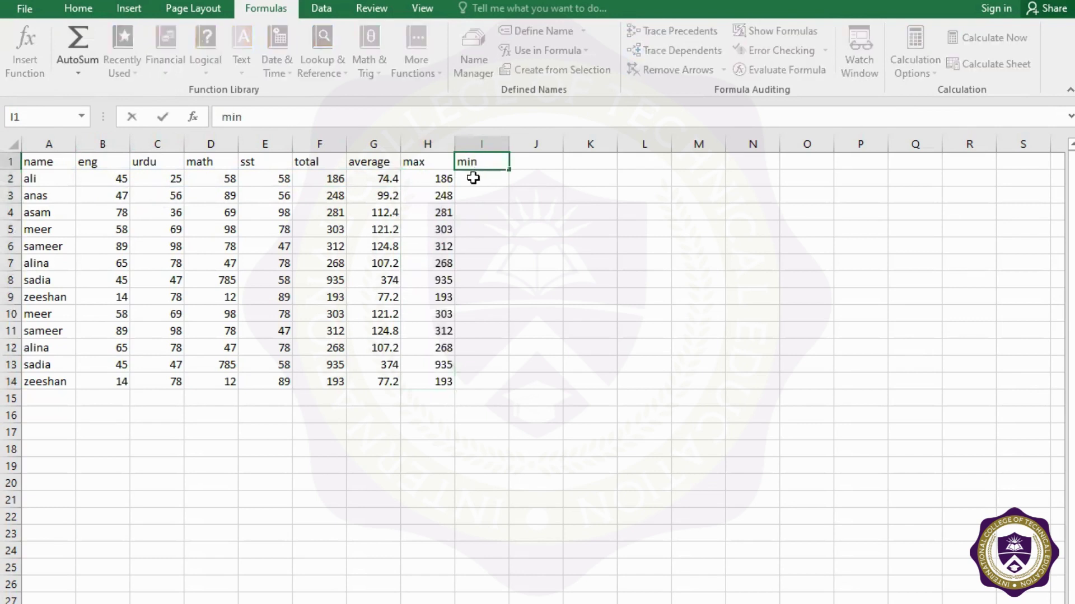
key(Return)
click(83, 65)
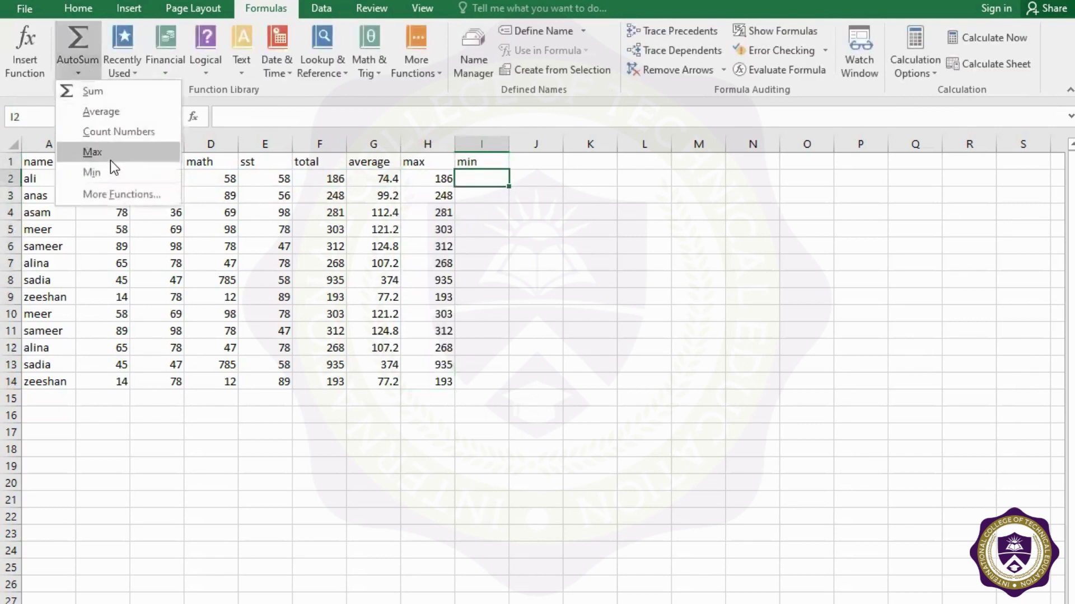
click(108, 167)
key(Return)
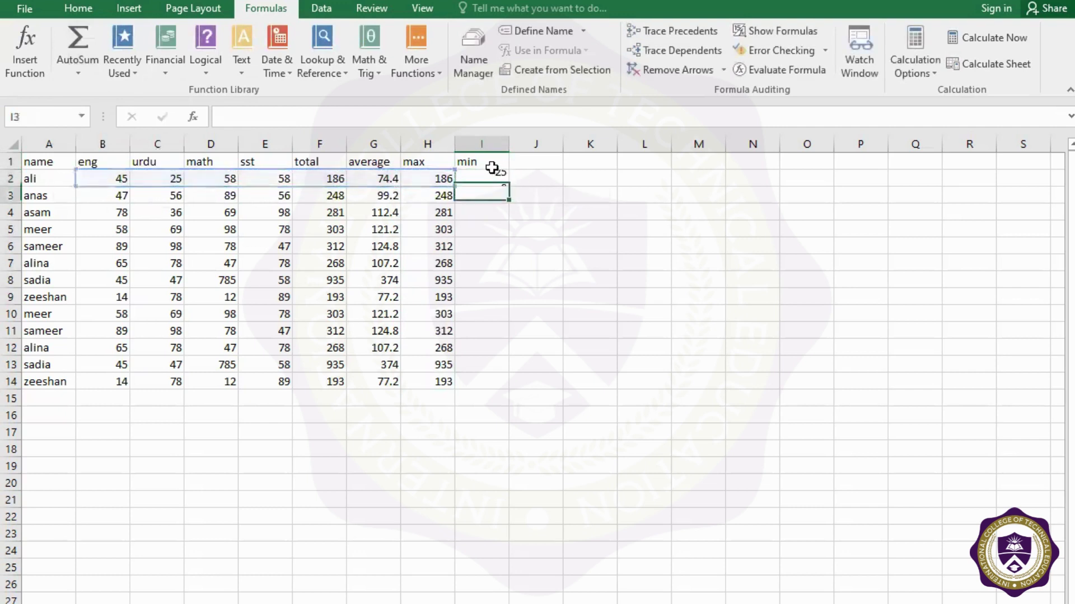
click(482, 178)
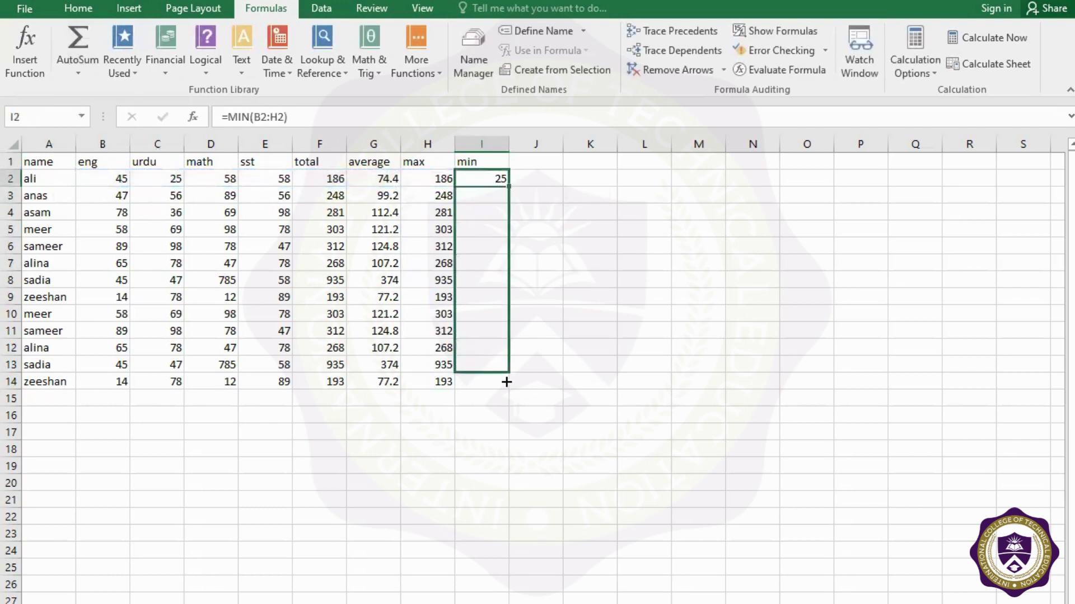
drag(508, 353, 507, 386)
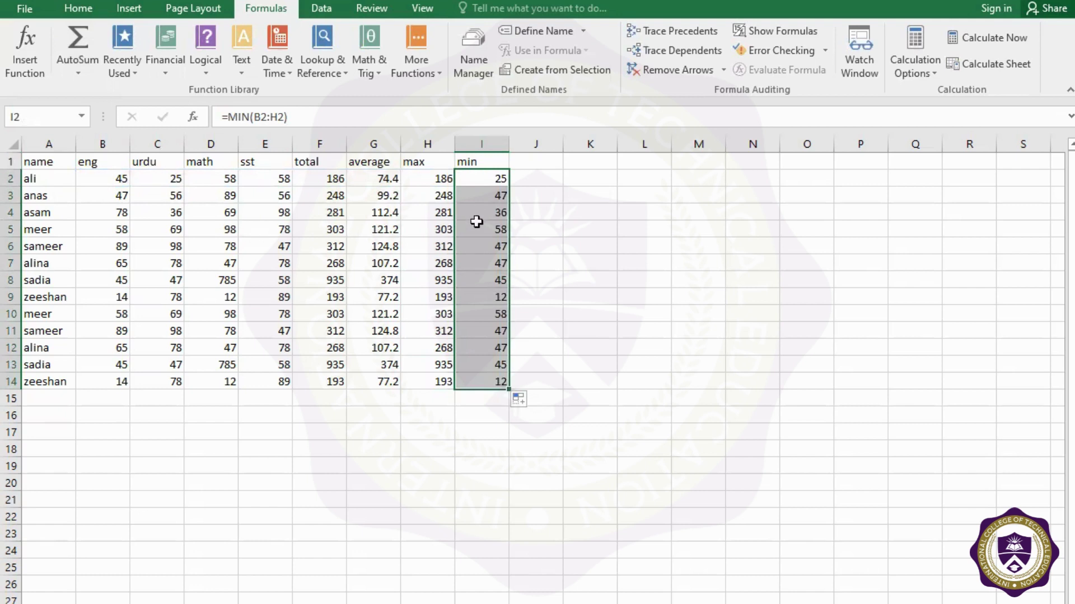
click(475, 381)
double_click(475, 380)
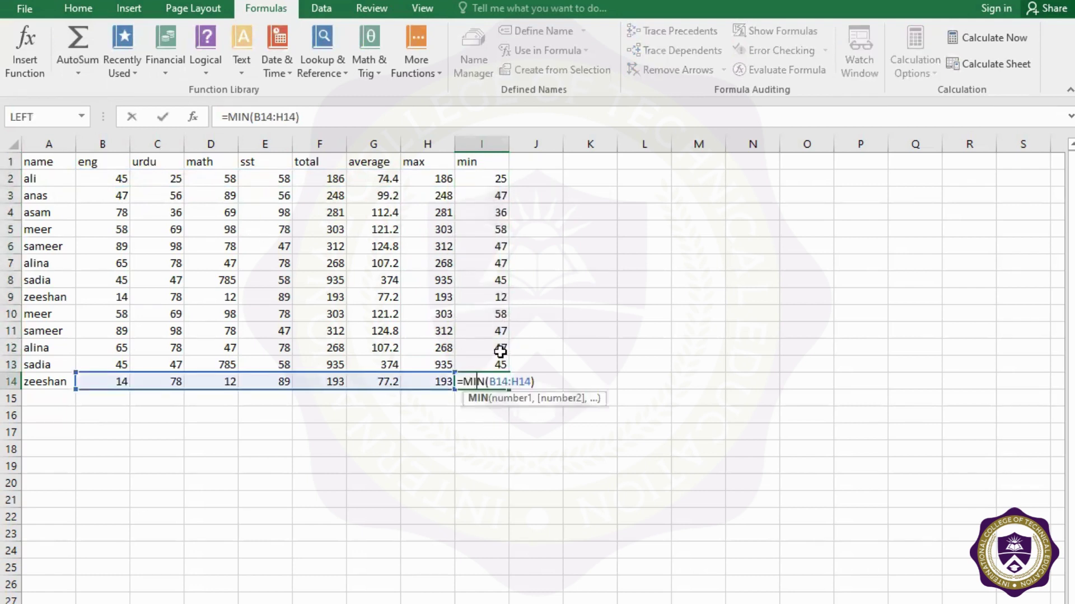
key(Return)
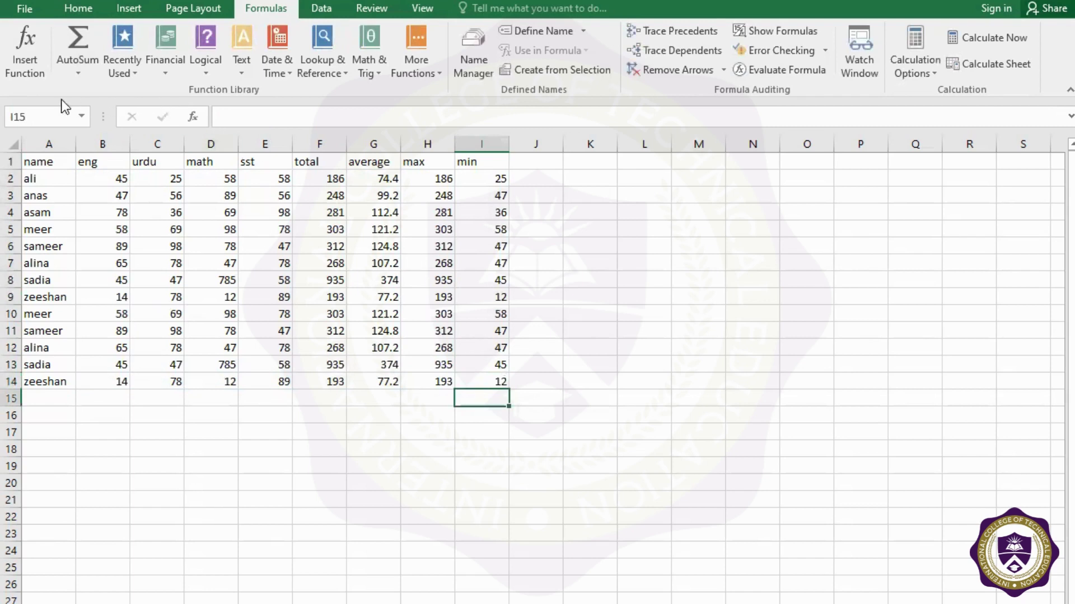
click(75, 74)
click(75, 74)
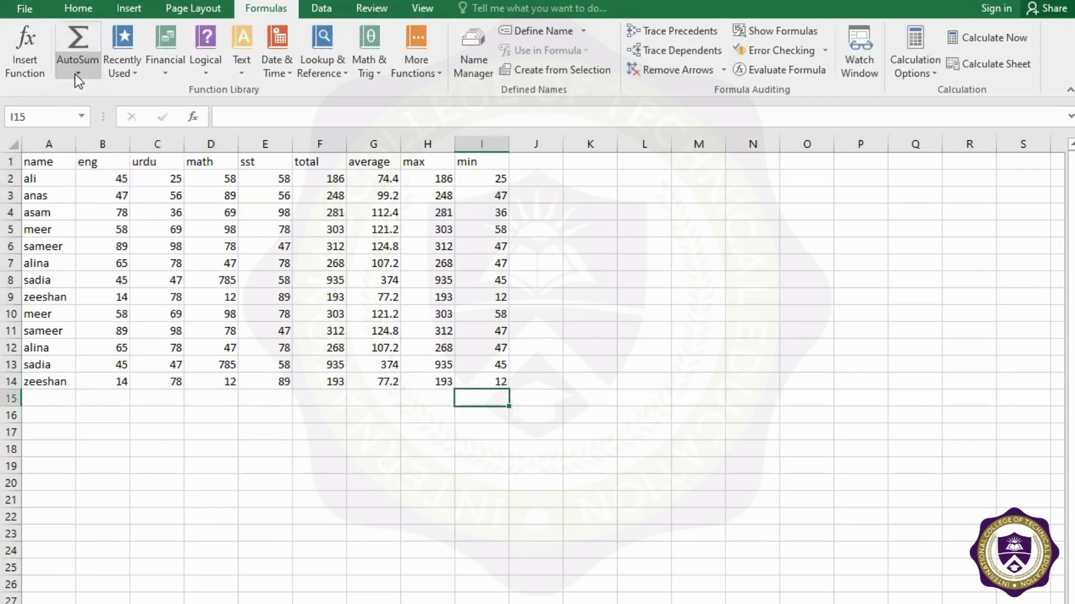
click(126, 72)
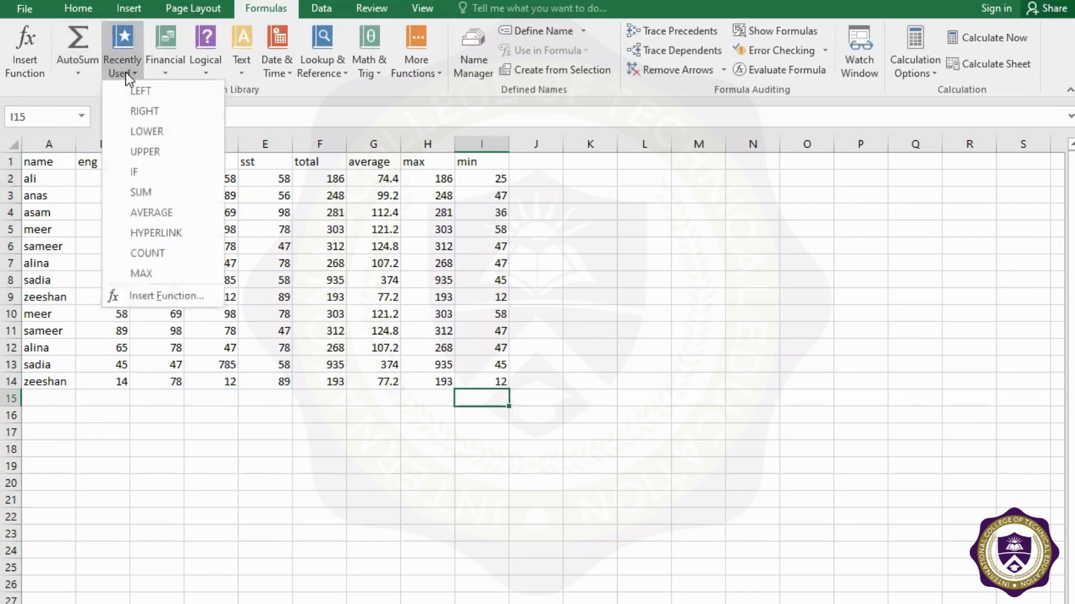
click(166, 69)
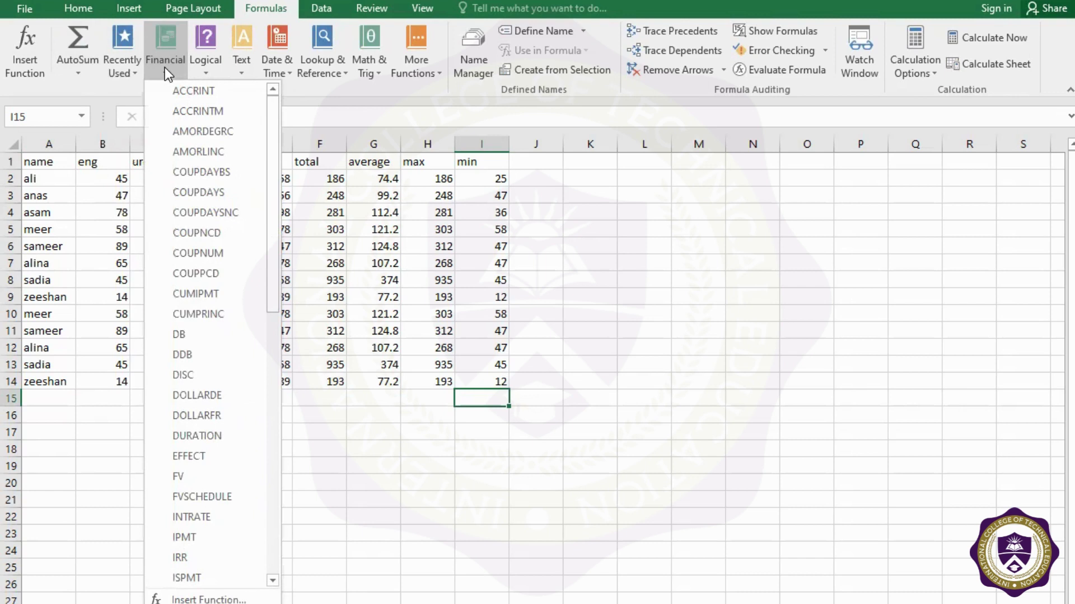
click(202, 65)
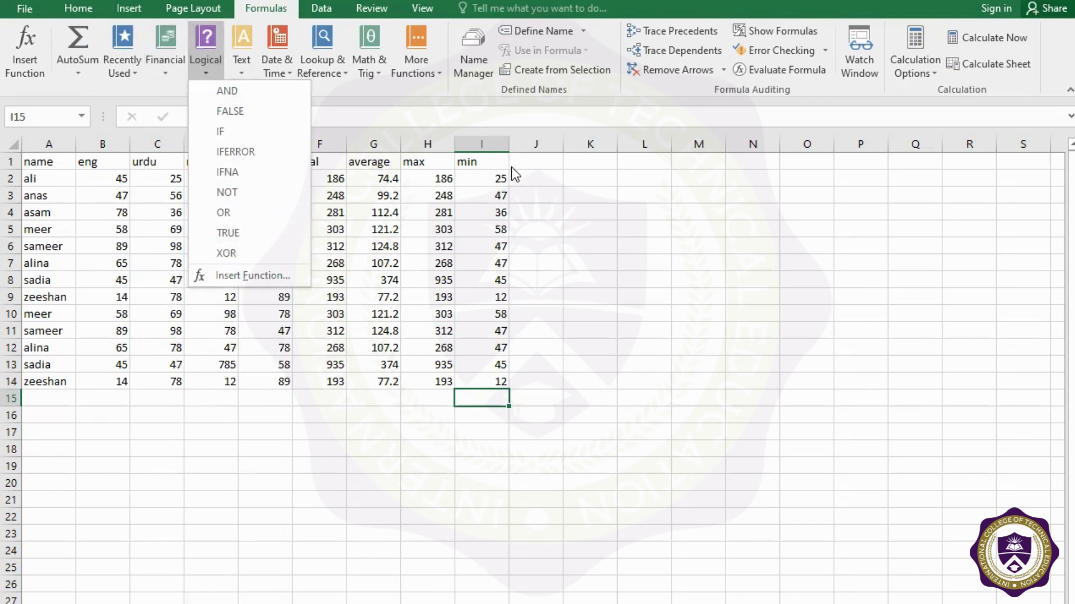
click(361, 249)
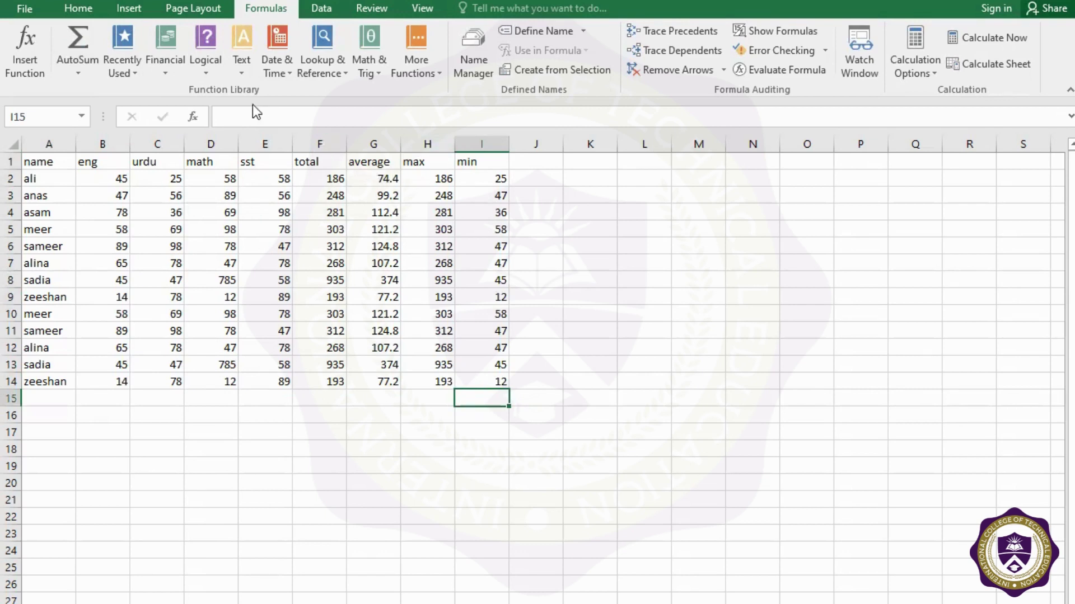
click(201, 75)
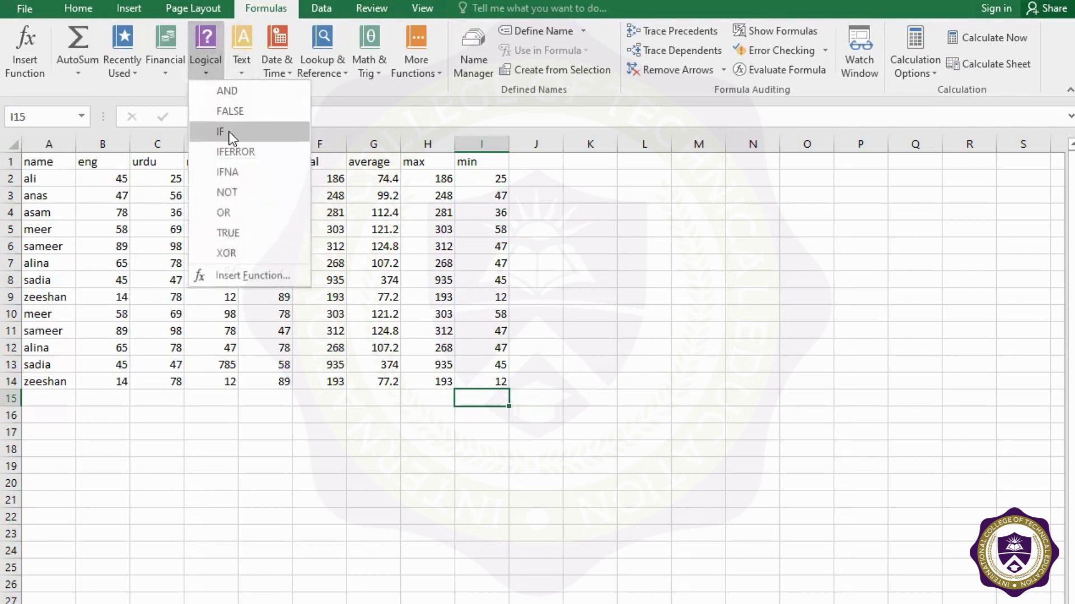
click(375, 252)
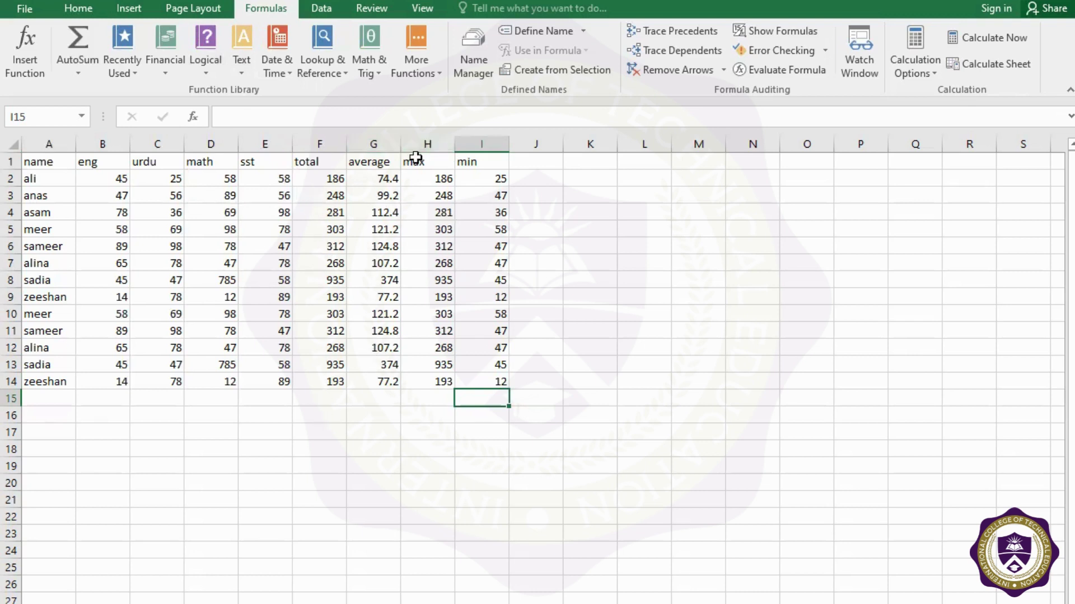
Clear the max and min data in H1:I16 and label H1 'result'
drag(413, 159, 507, 412)
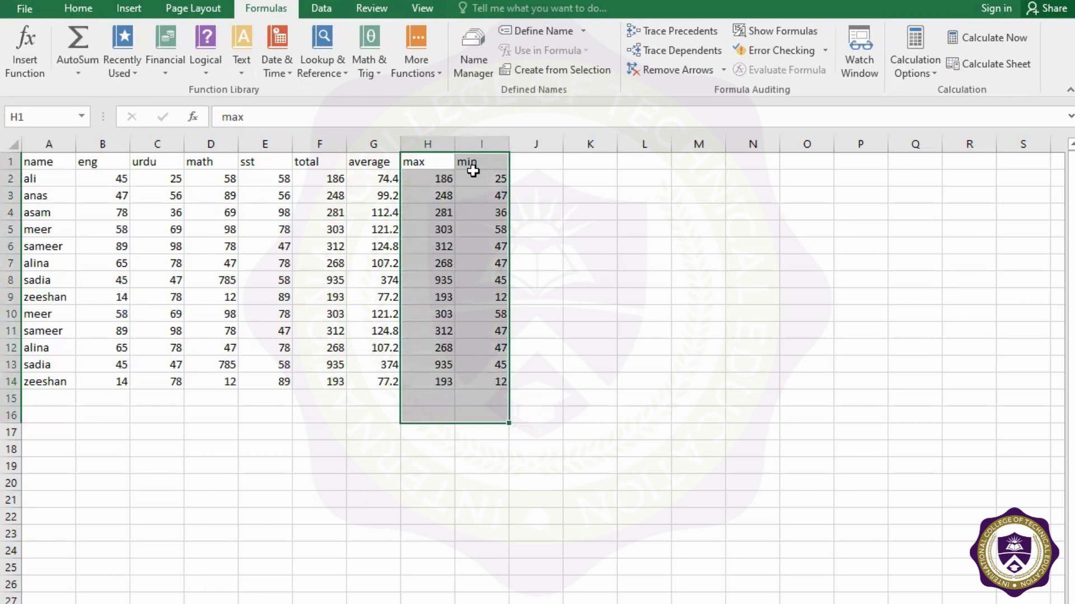
key(Delete)
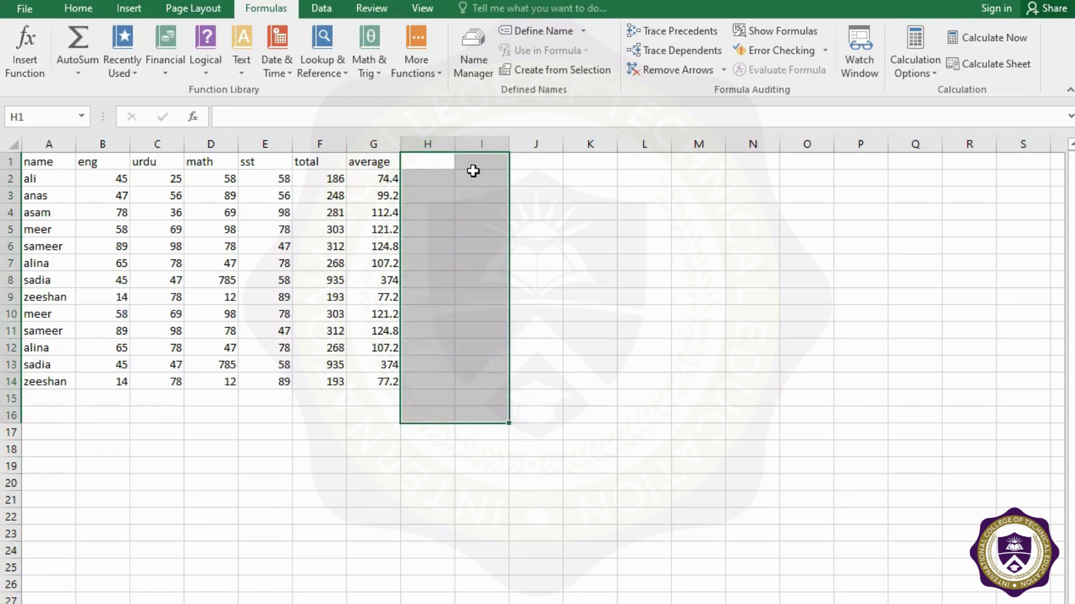
click(417, 161)
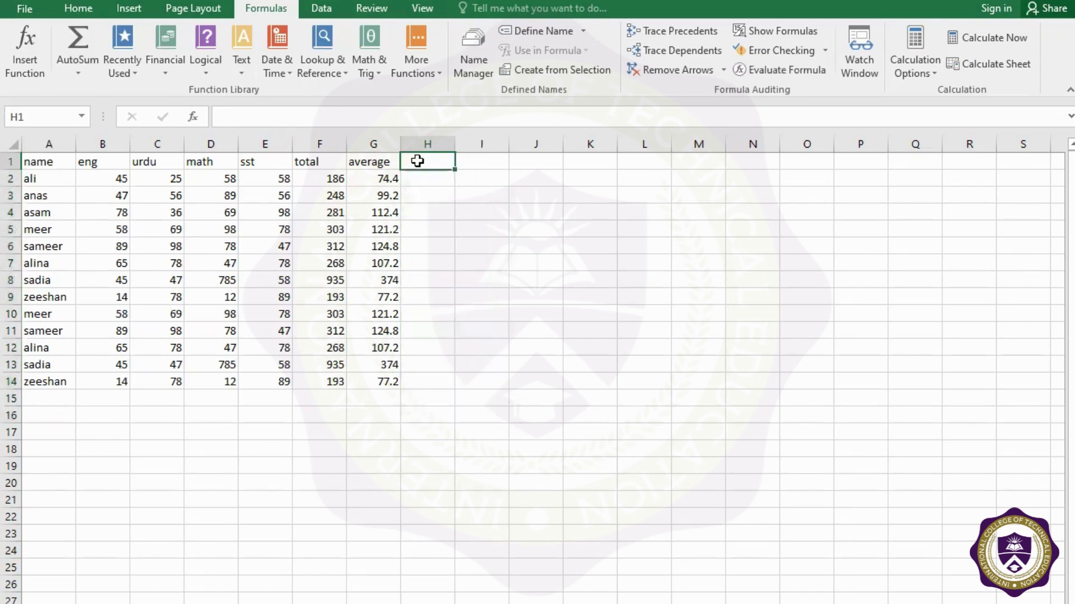
text(red)
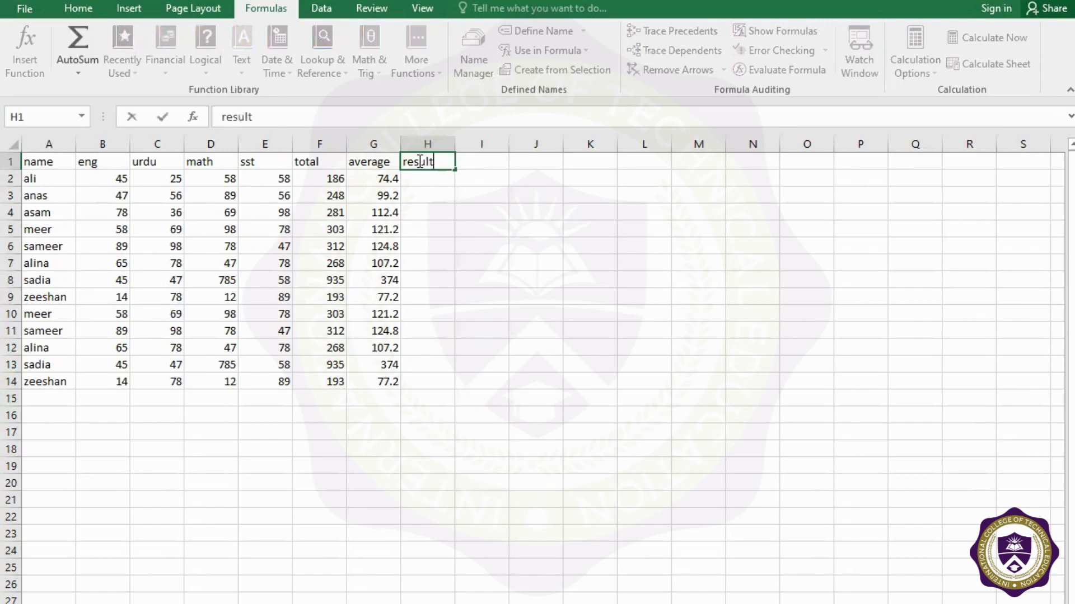
key(Return)
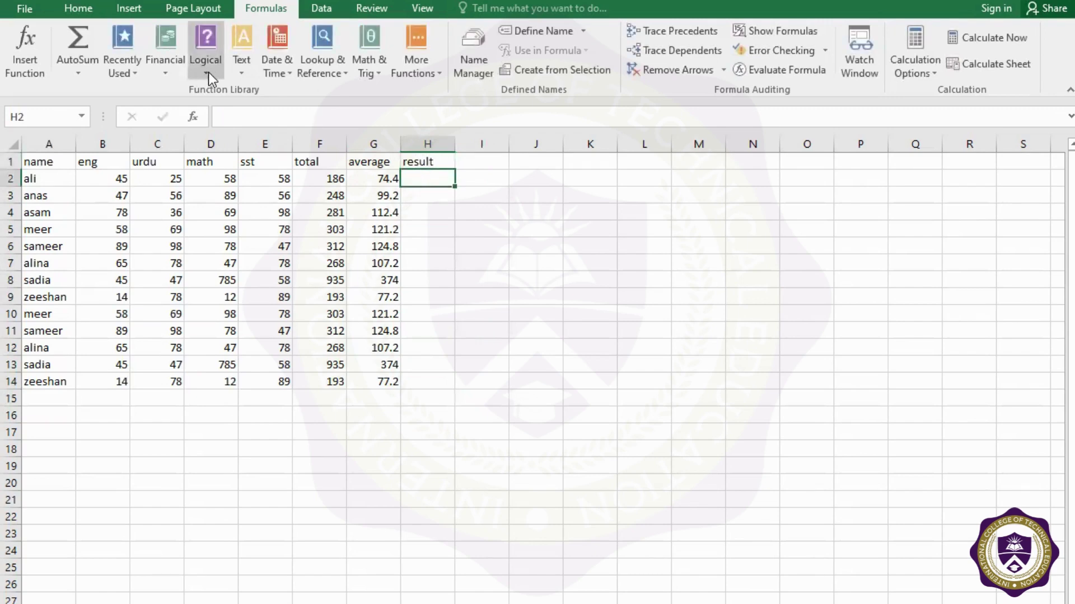
Try the Logical IF function, cancel it, and begin typing =if in H2
click(208, 72)
click(220, 129)
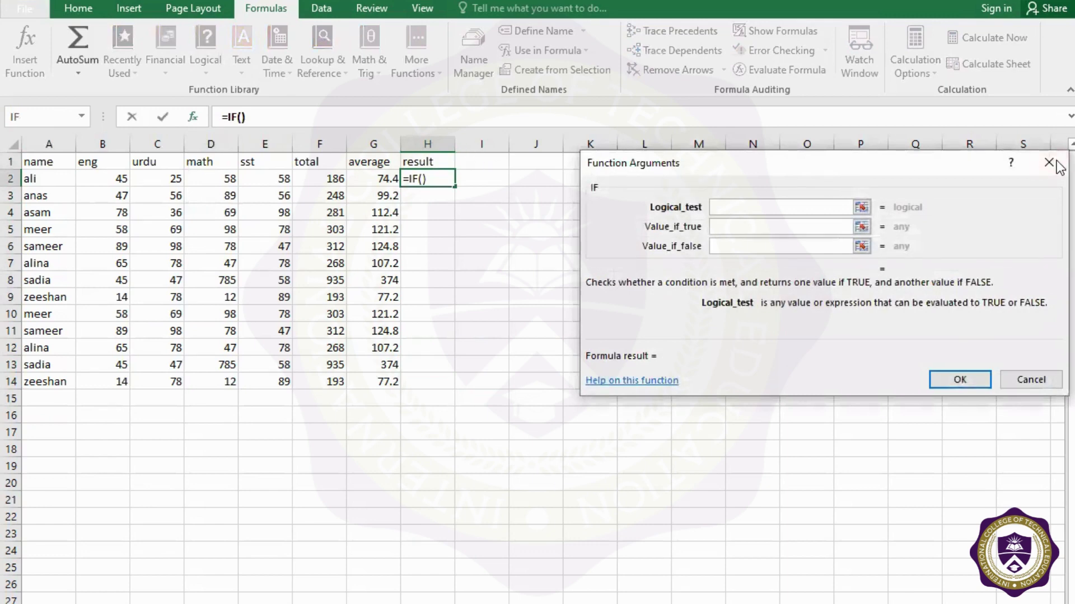
click(1048, 163)
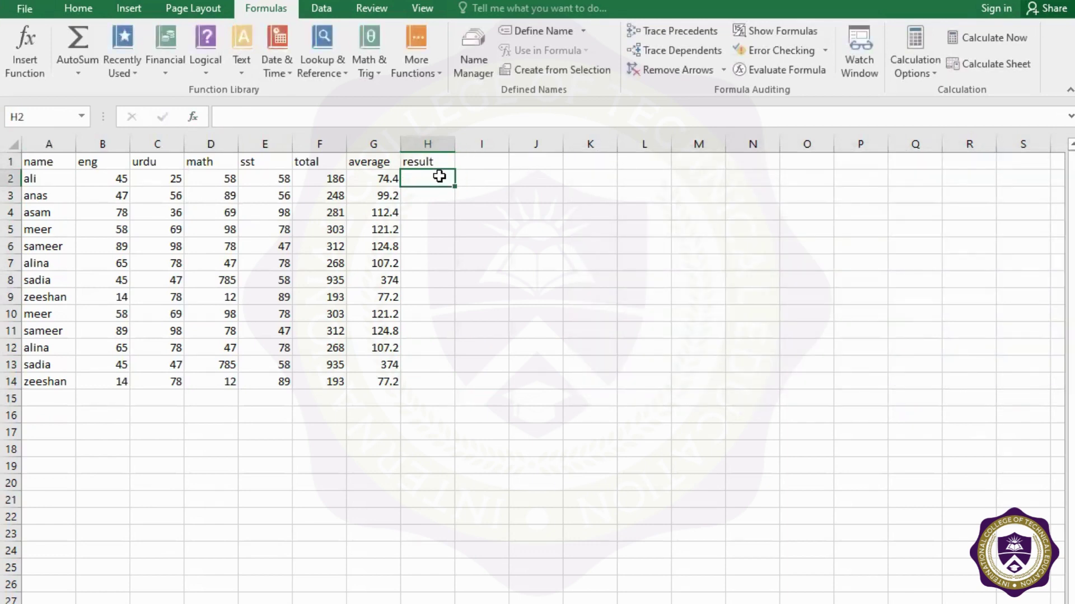
text(=if)
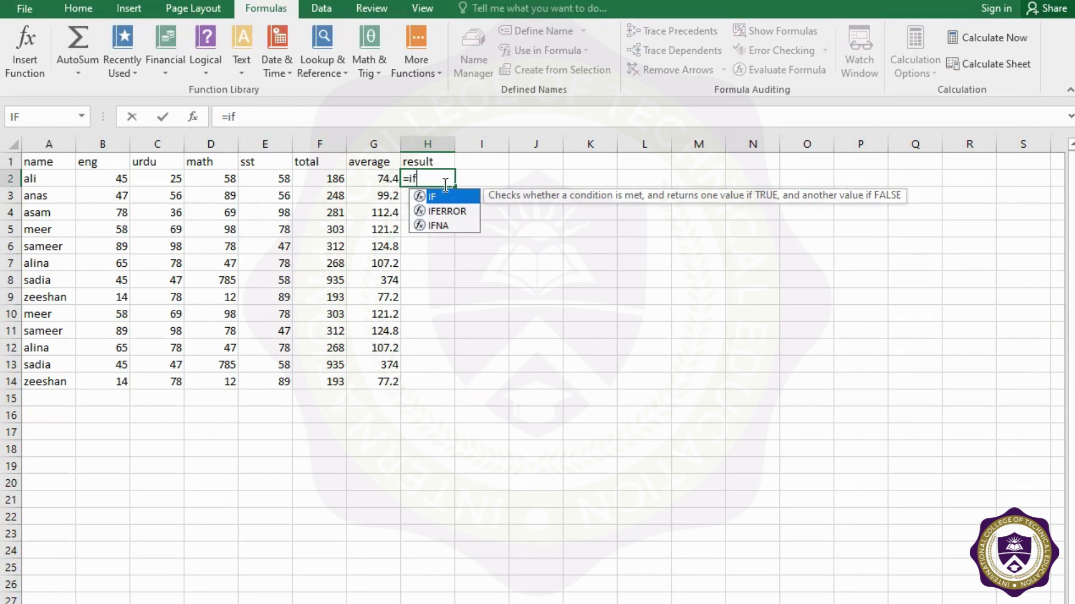
key(Escape)
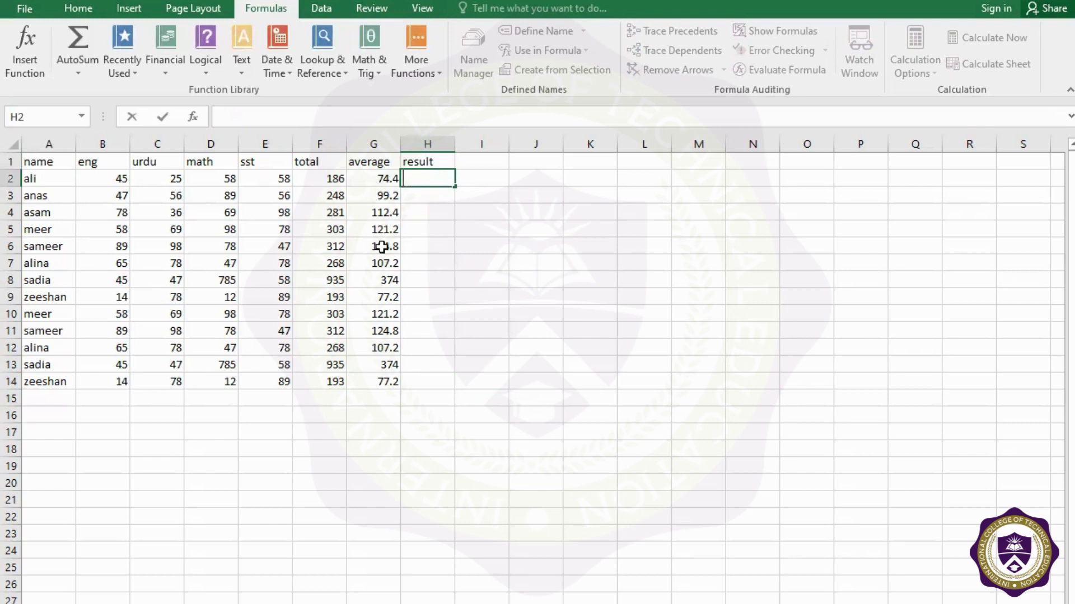
Put the minimum of the averages (74.4) in G18
click(378, 452)
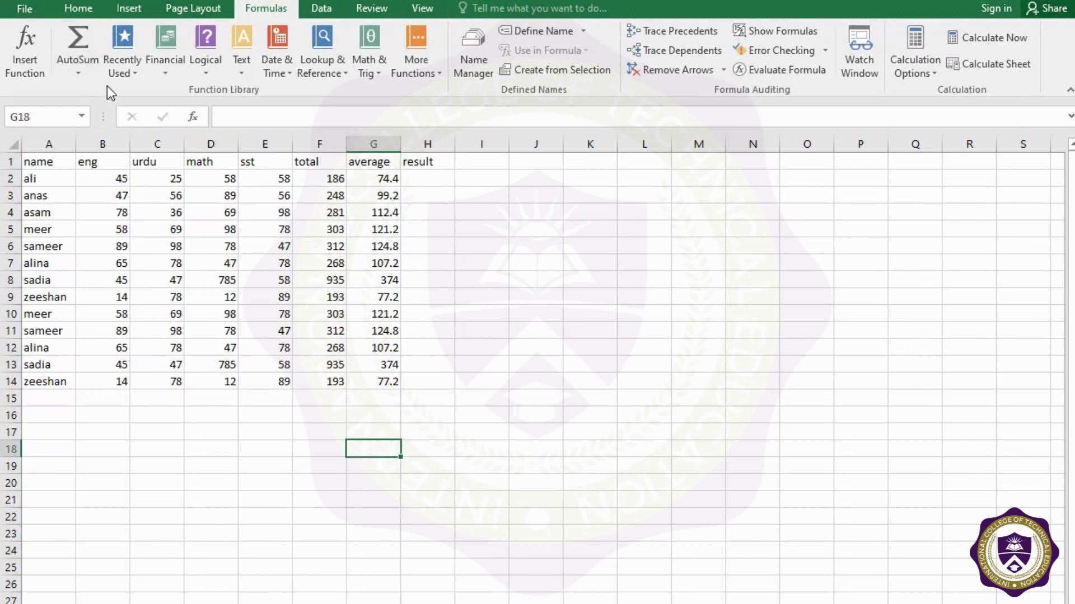
click(83, 73)
click(102, 169)
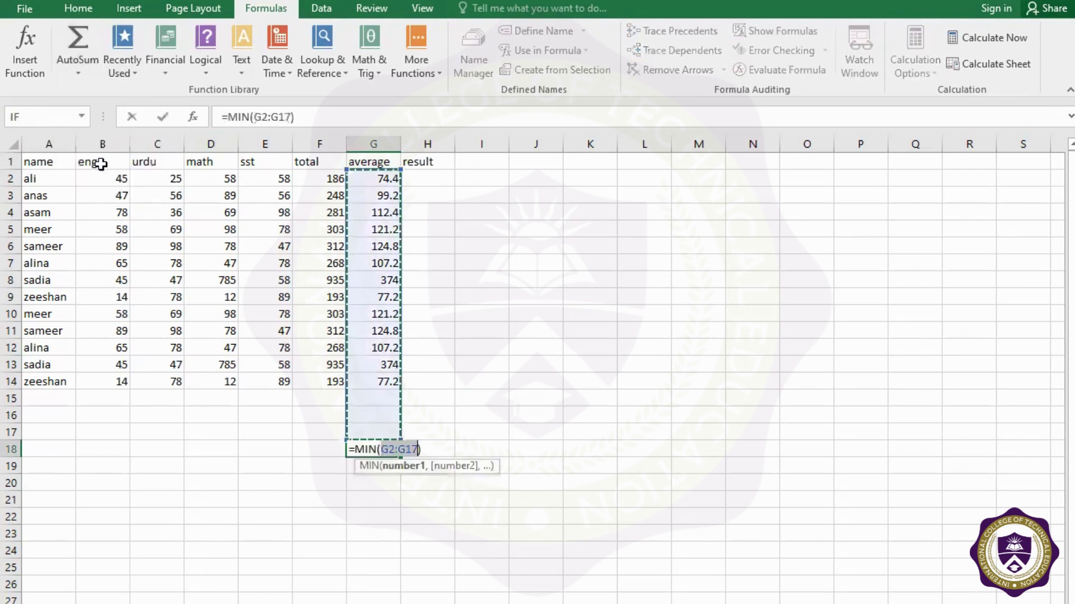
key(Return)
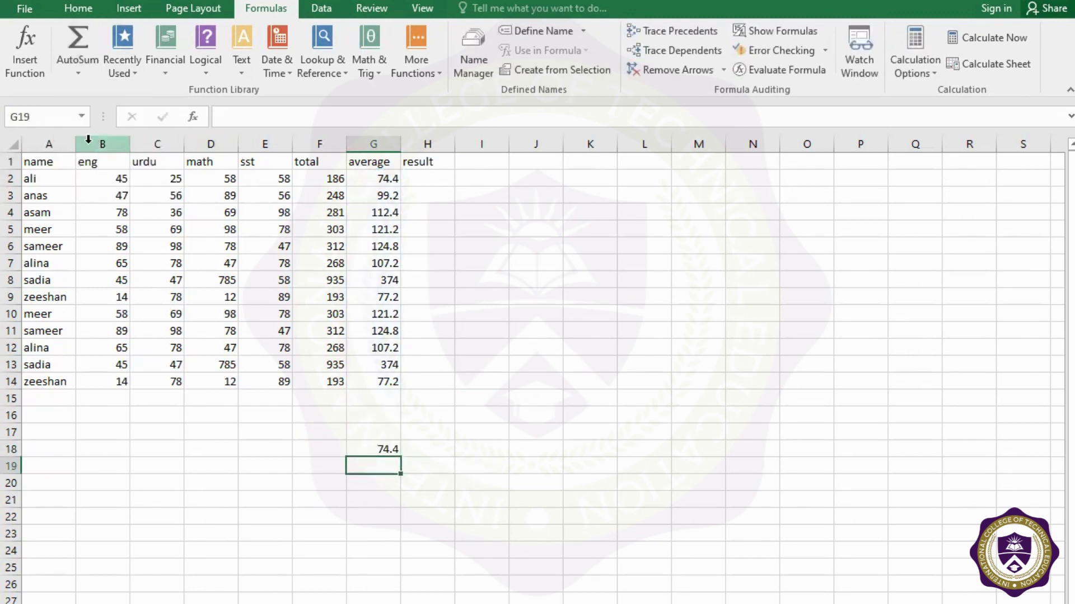
Put the maximum of averages G2:G14 (374) in G19
click(75, 72)
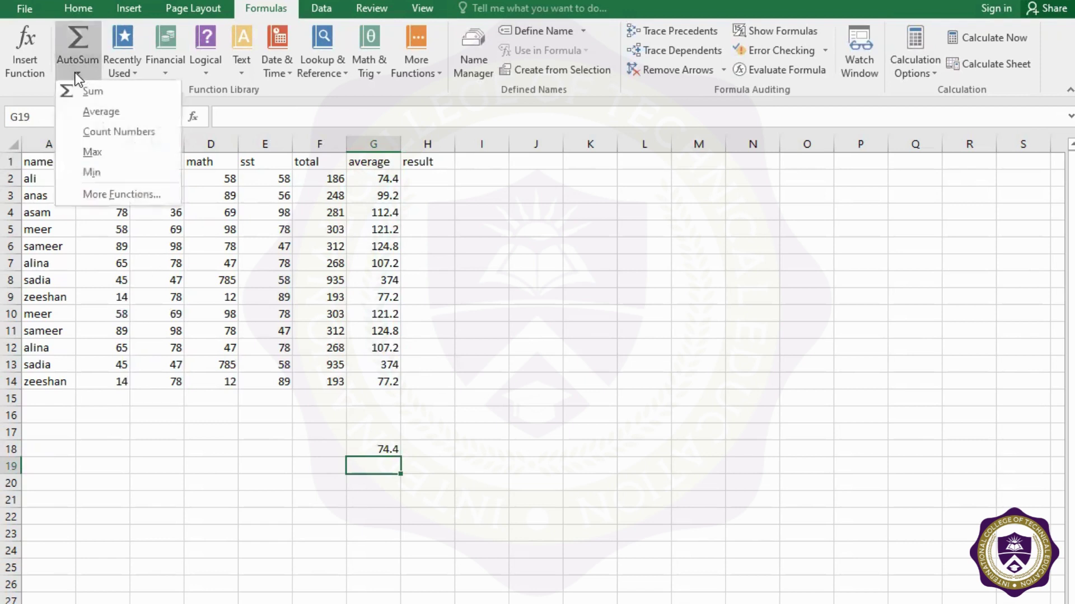
click(91, 149)
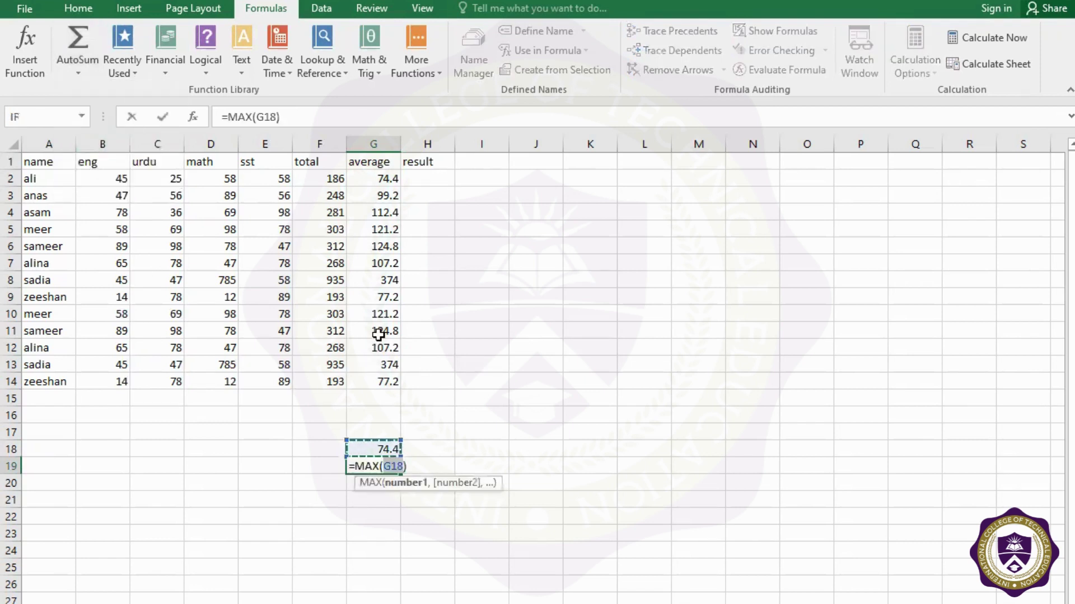
drag(371, 179, 374, 381)
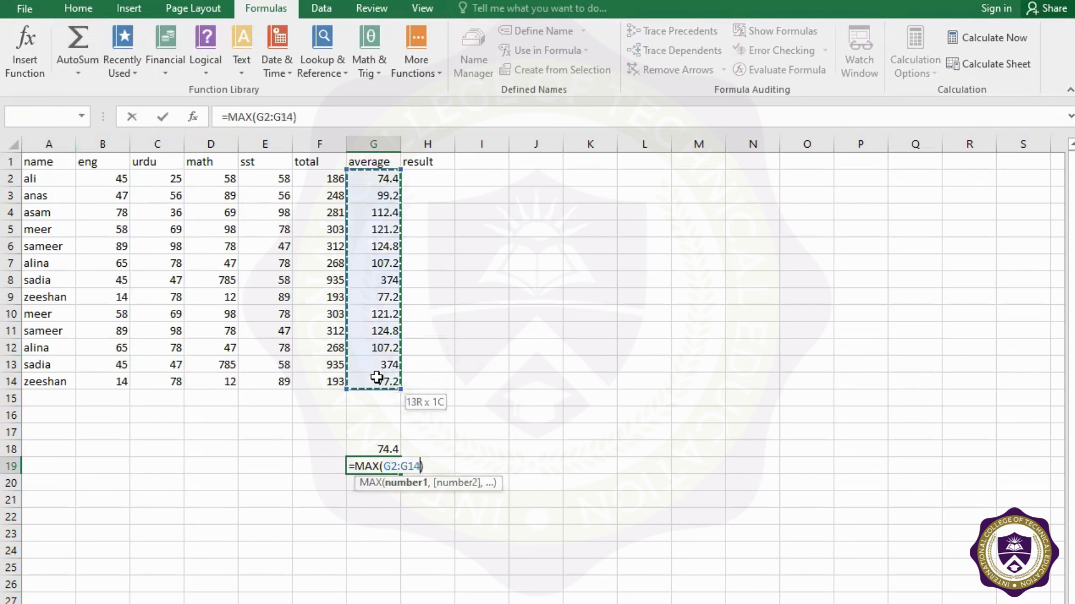
key(Return)
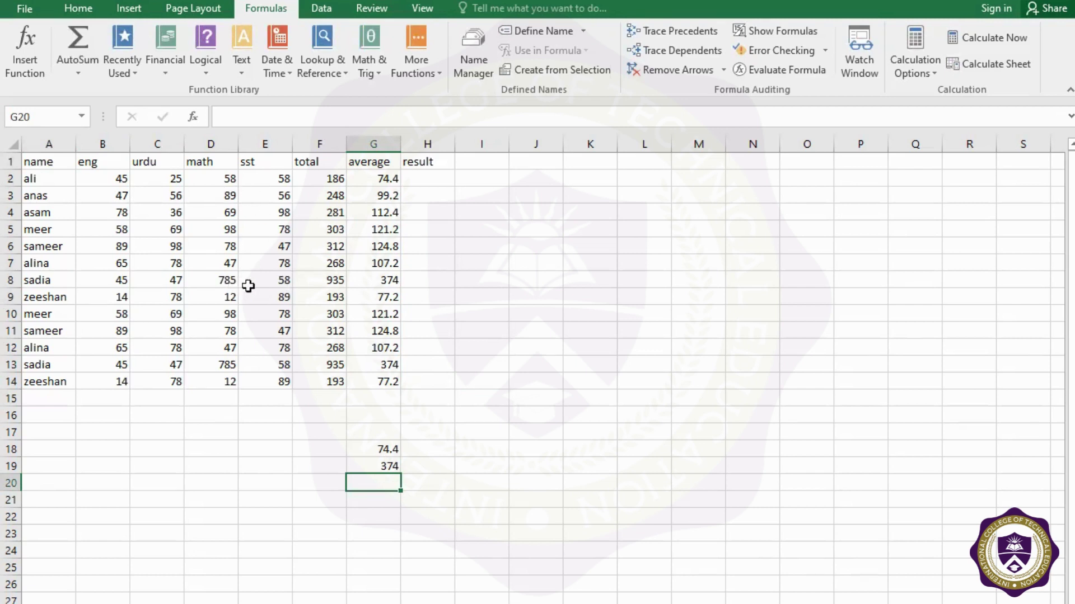
click(218, 282)
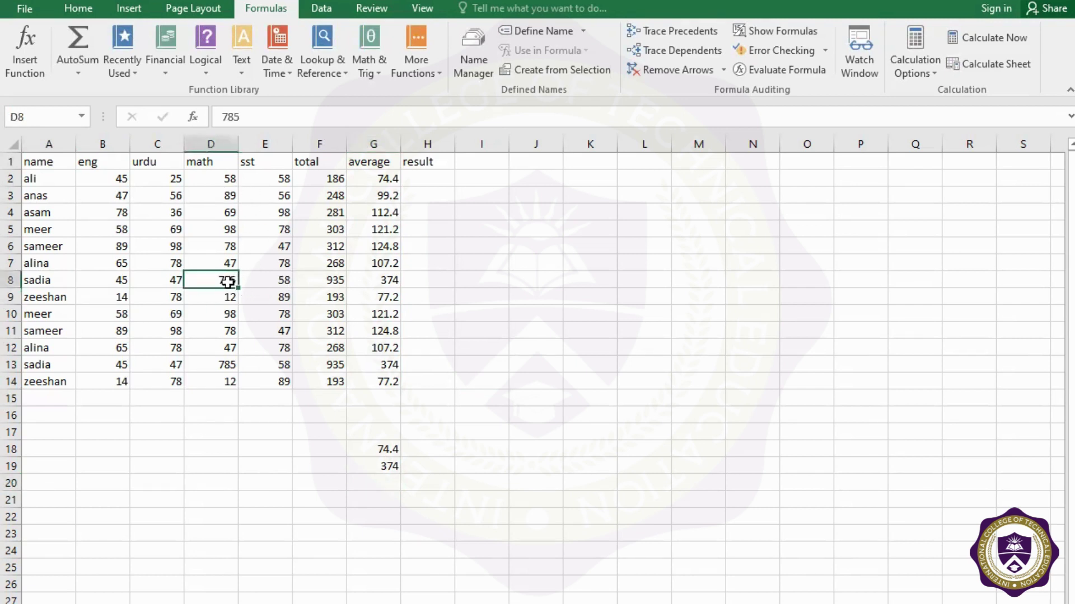
Change the math mark in D8 from 785 to 45
key(BackSpace)
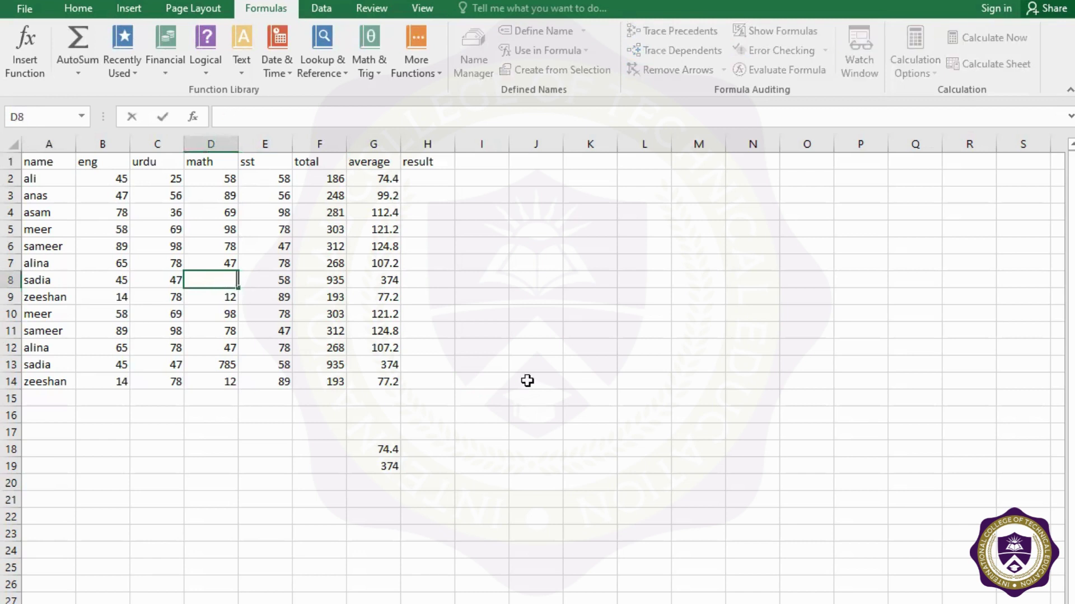
text(45)
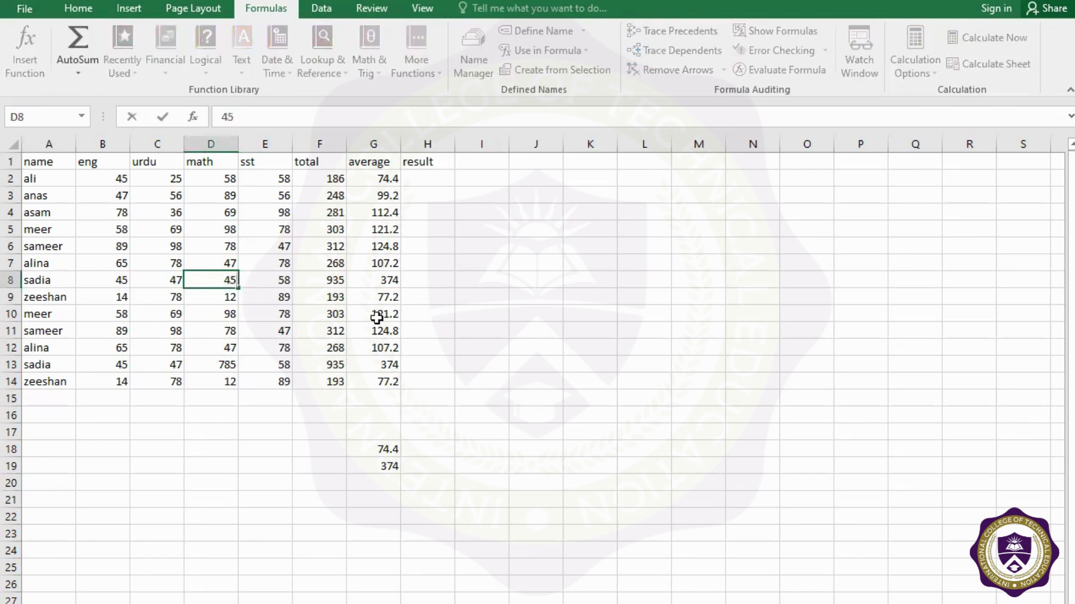
click(376, 318)
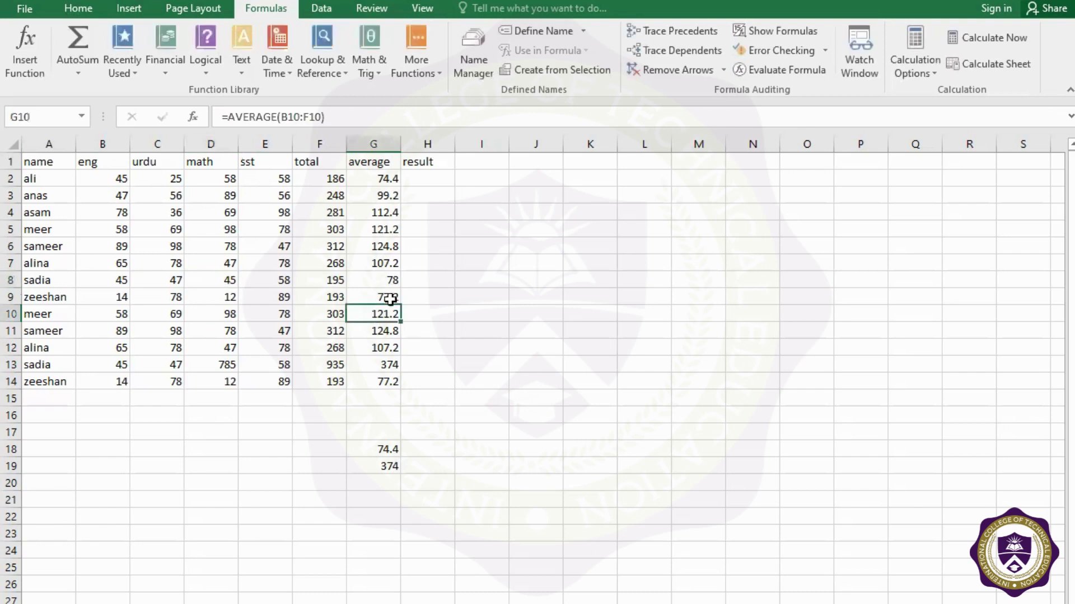
Re-enter the maximum formula over averages G2:G14 in G19
click(392, 465)
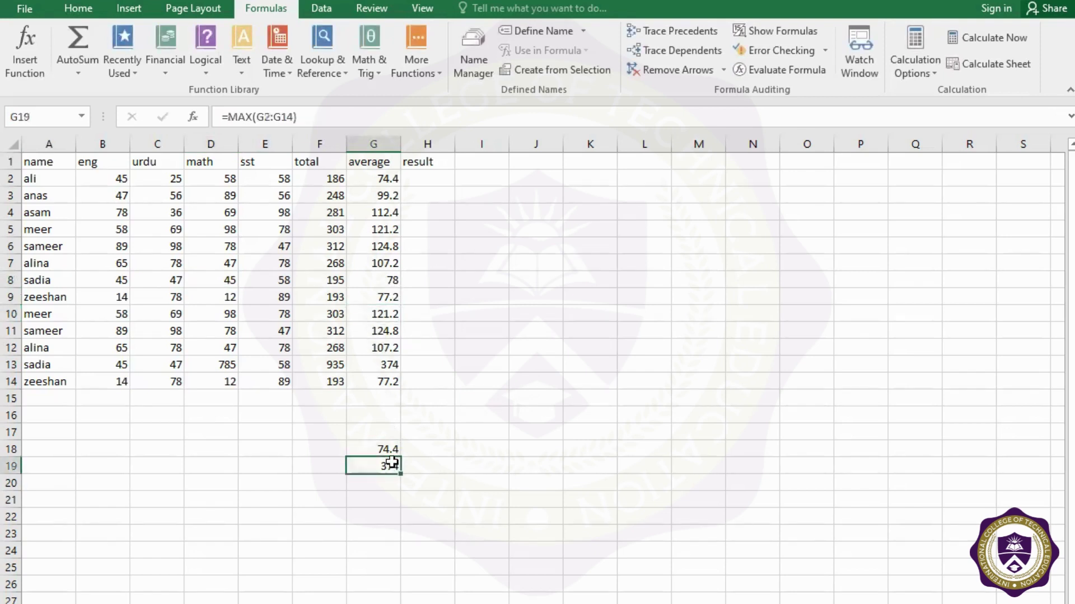
key(BackSpace)
click(78, 72)
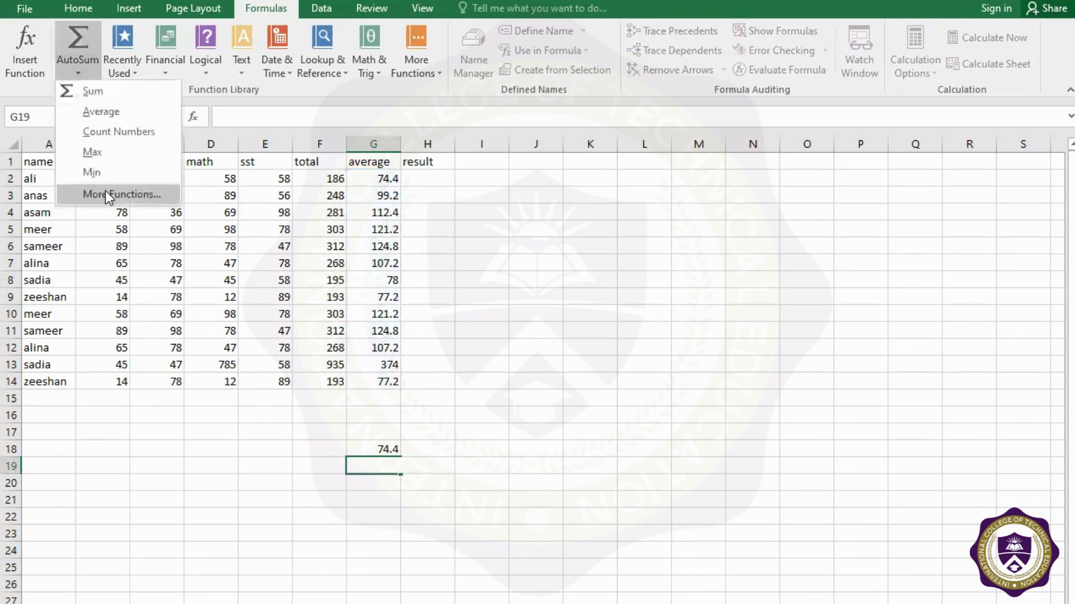
key(Escape)
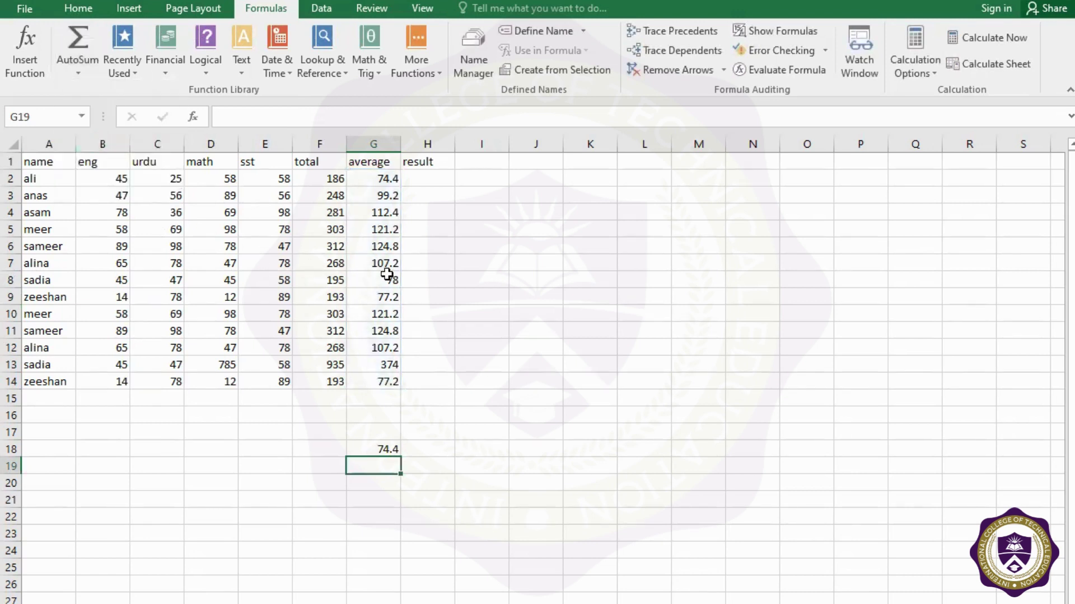
click(78, 72)
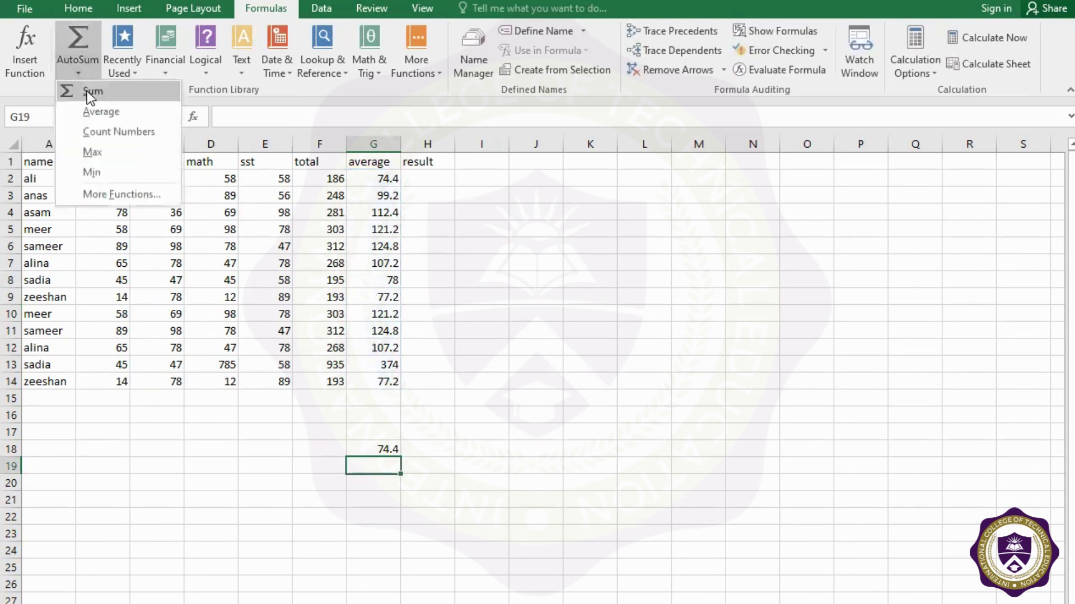
click(100, 150)
drag(369, 178, 377, 372)
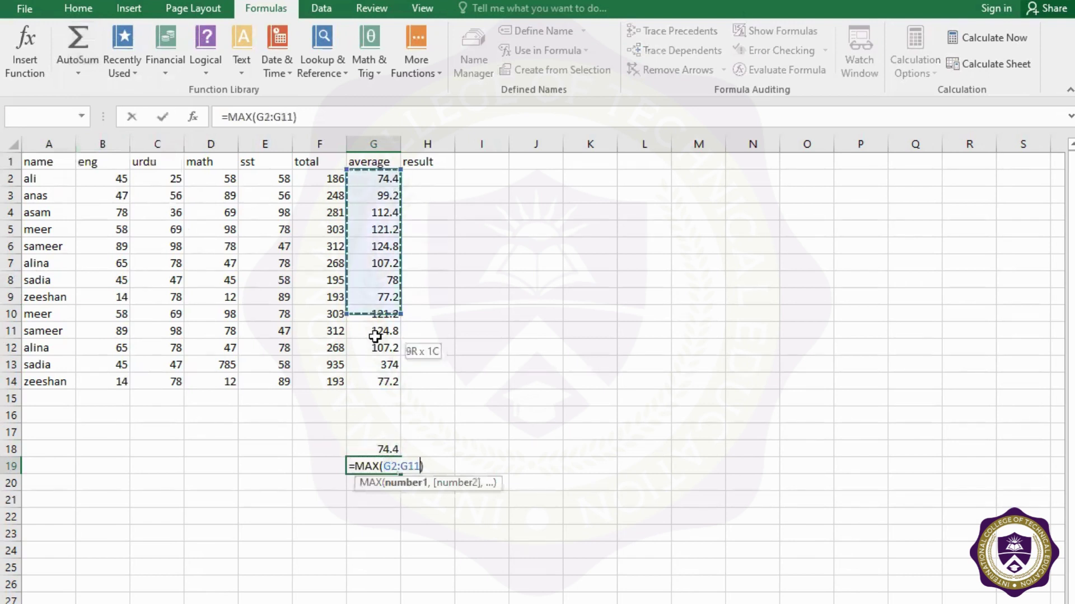
key(Return)
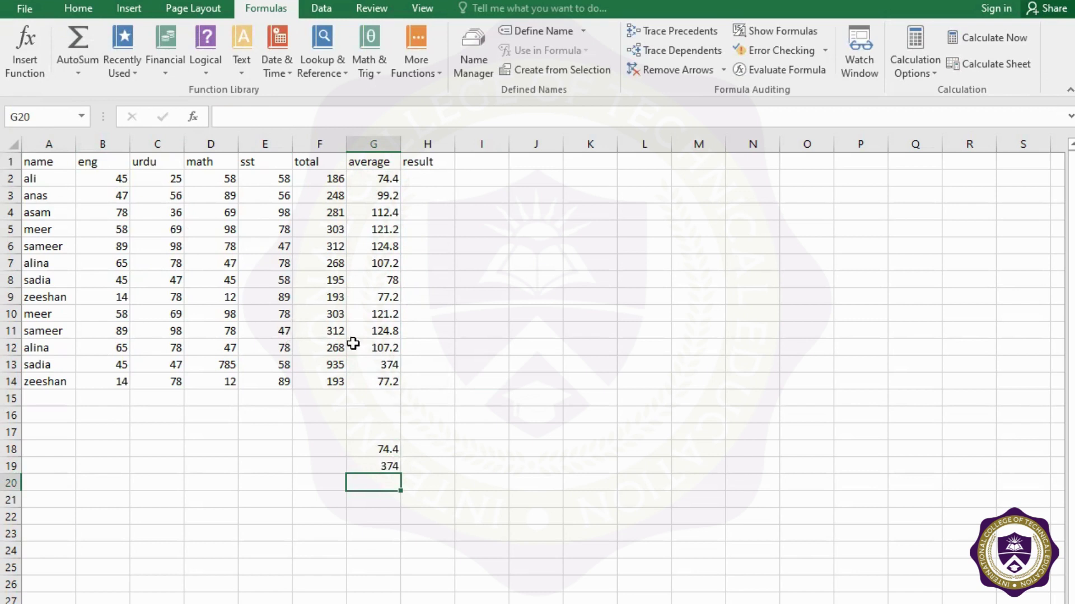
Change the math mark in D13 to 47, then select the first student's result cell H2
click(227, 367)
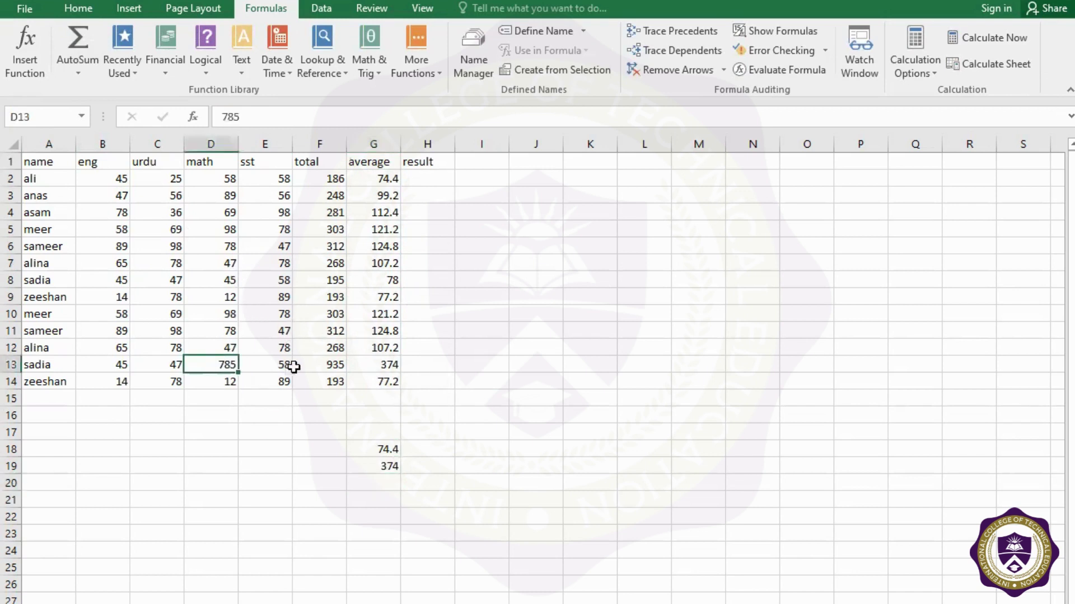
text(47)
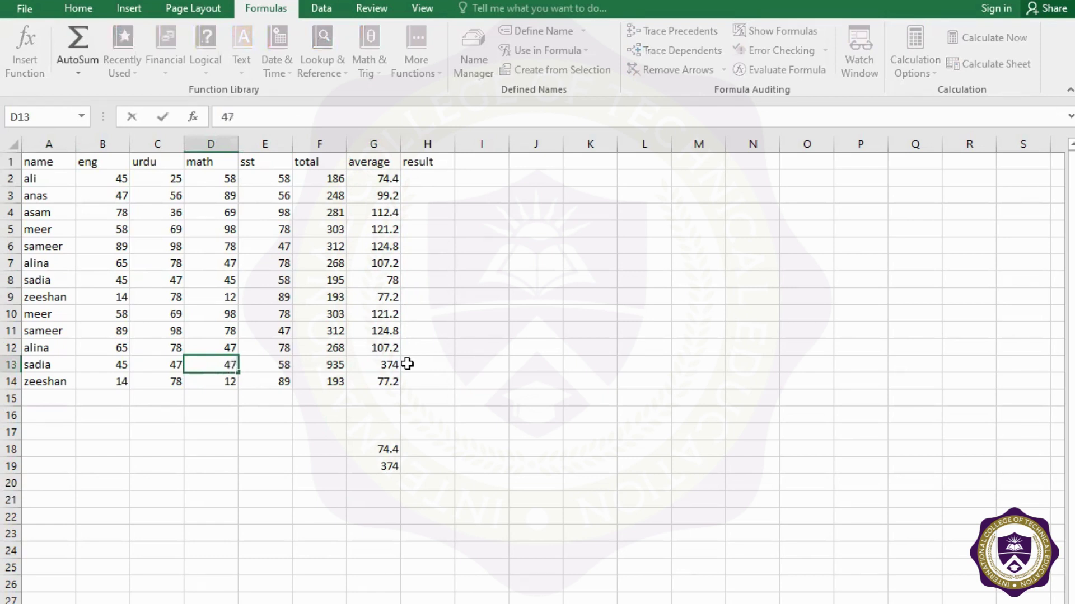
click(285, 370)
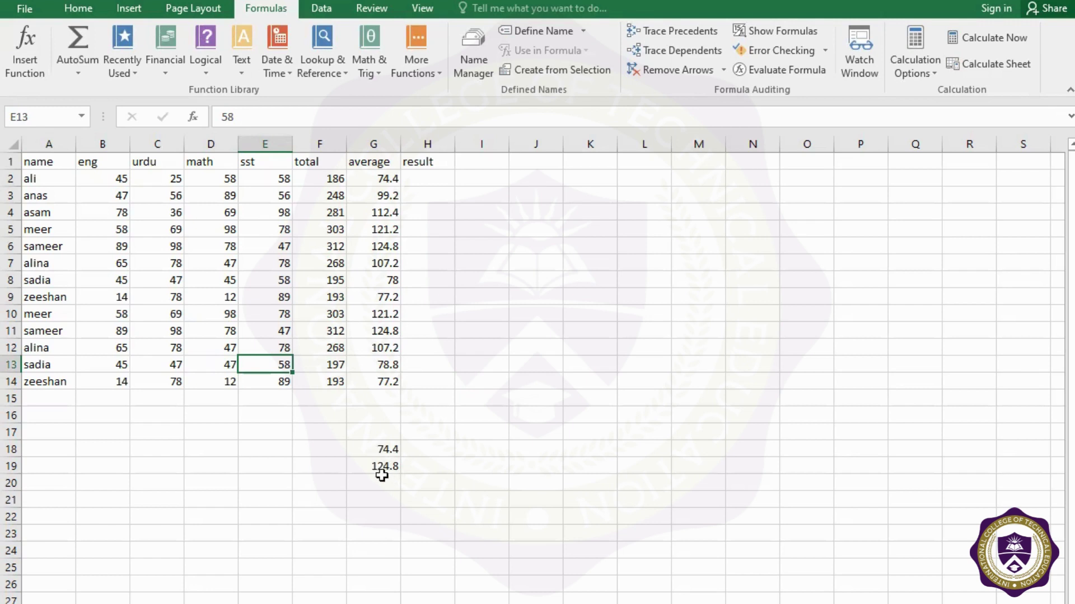
click(426, 175)
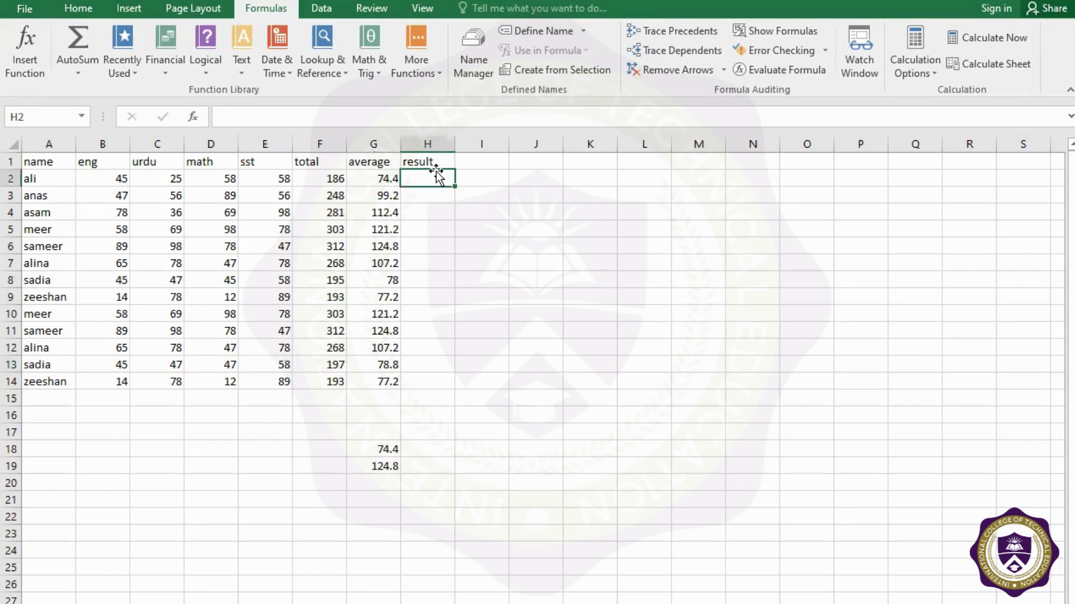
Start H2's formula as =if(G2>115,"1st", and open a nested IF
text(=i)
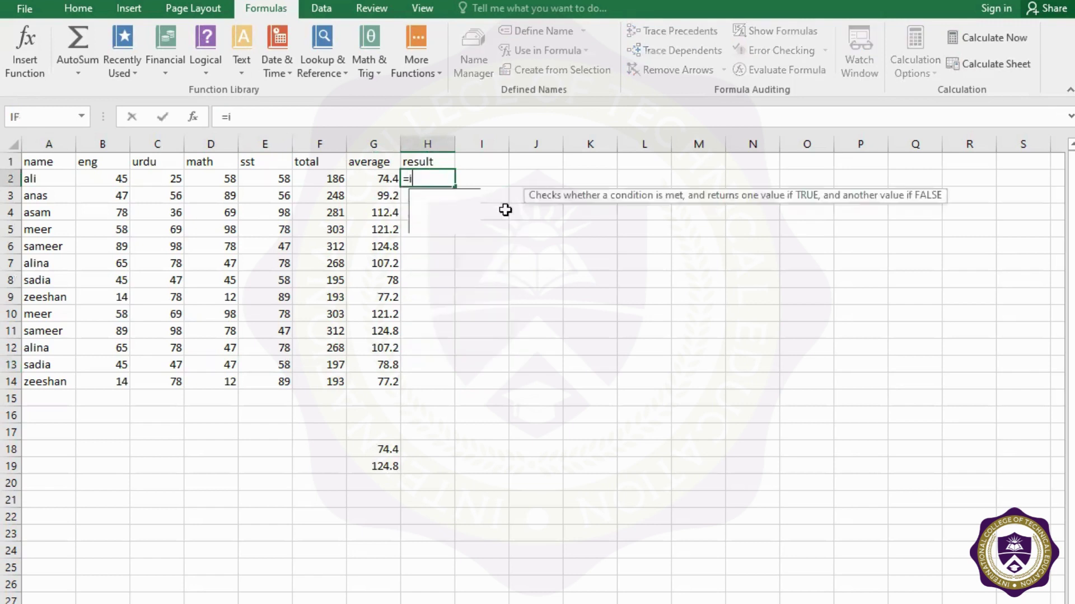
text(f()
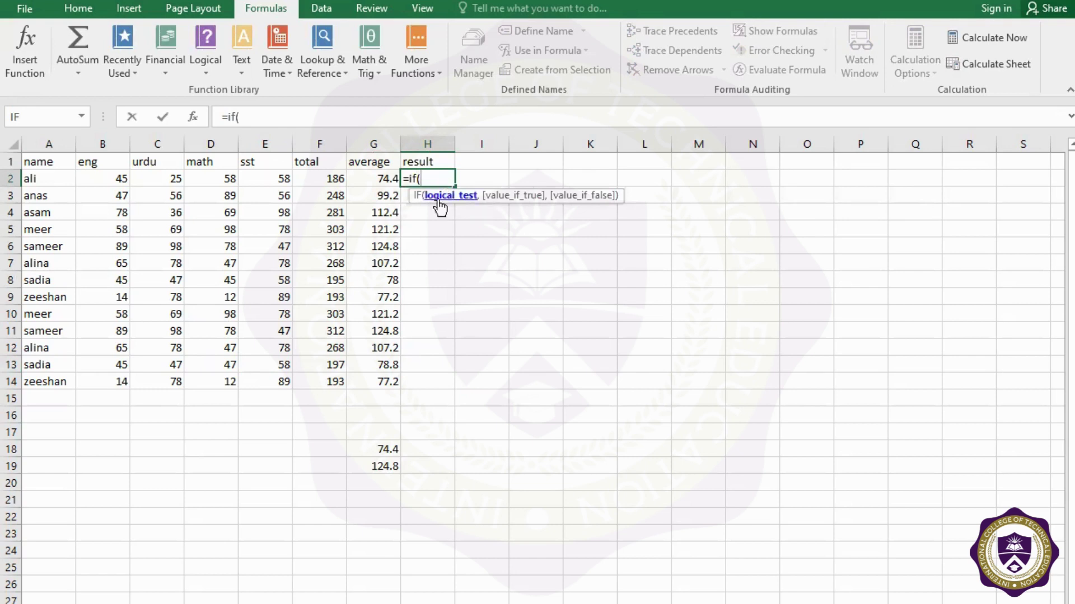
click(372, 178)
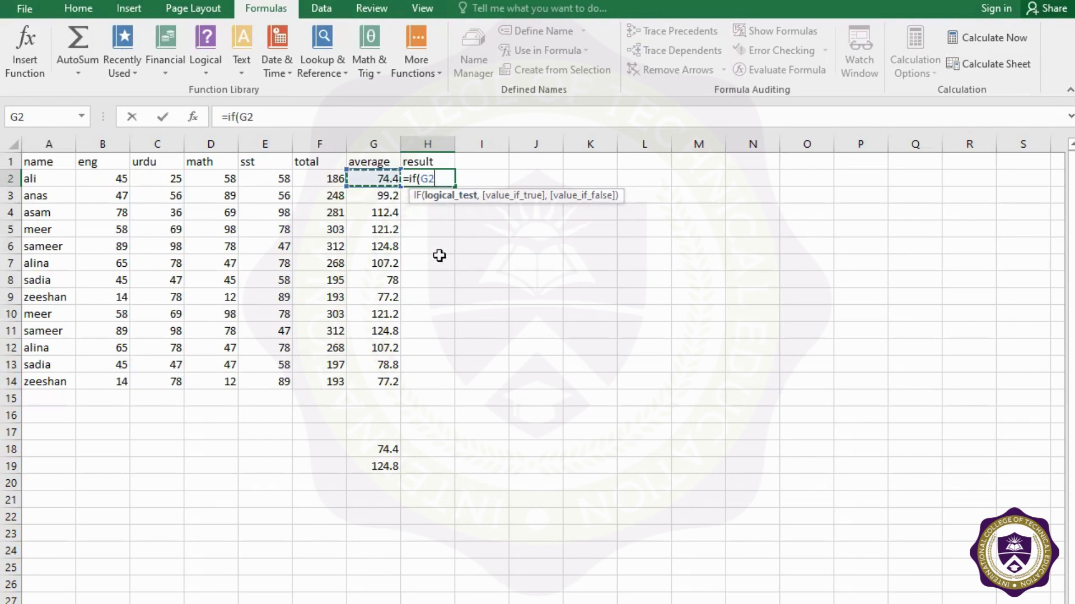
text(>)
text(115)
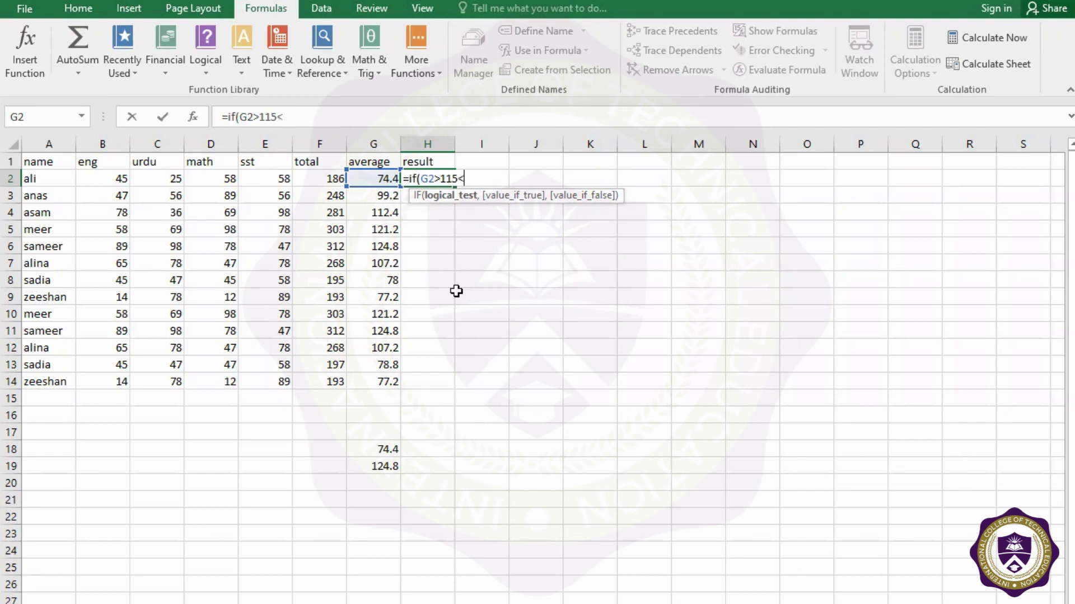
text(,)
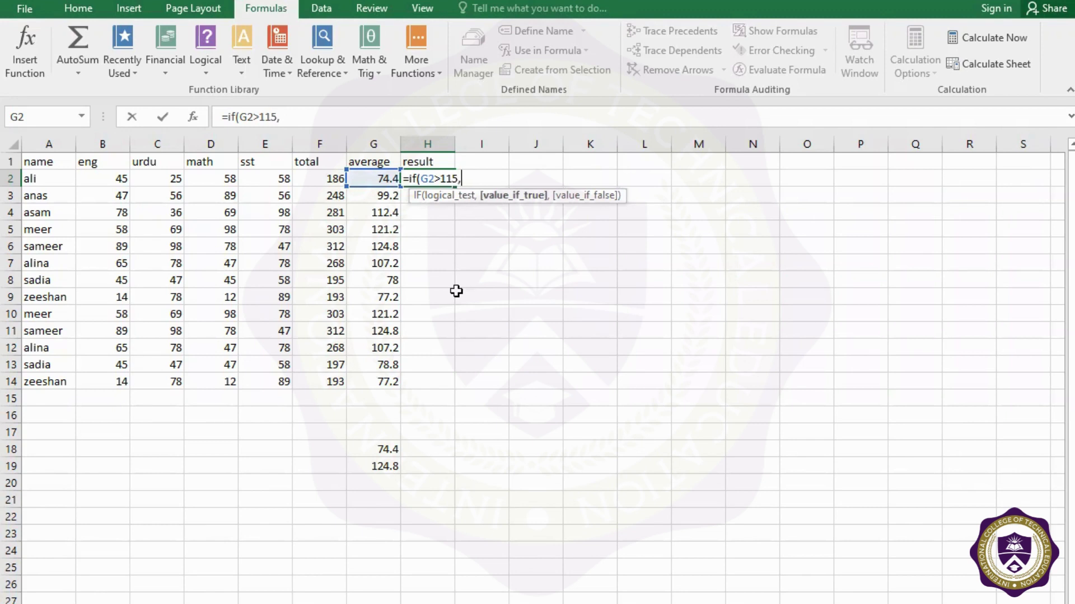
text(")
text(1)
text(st)
text(",)
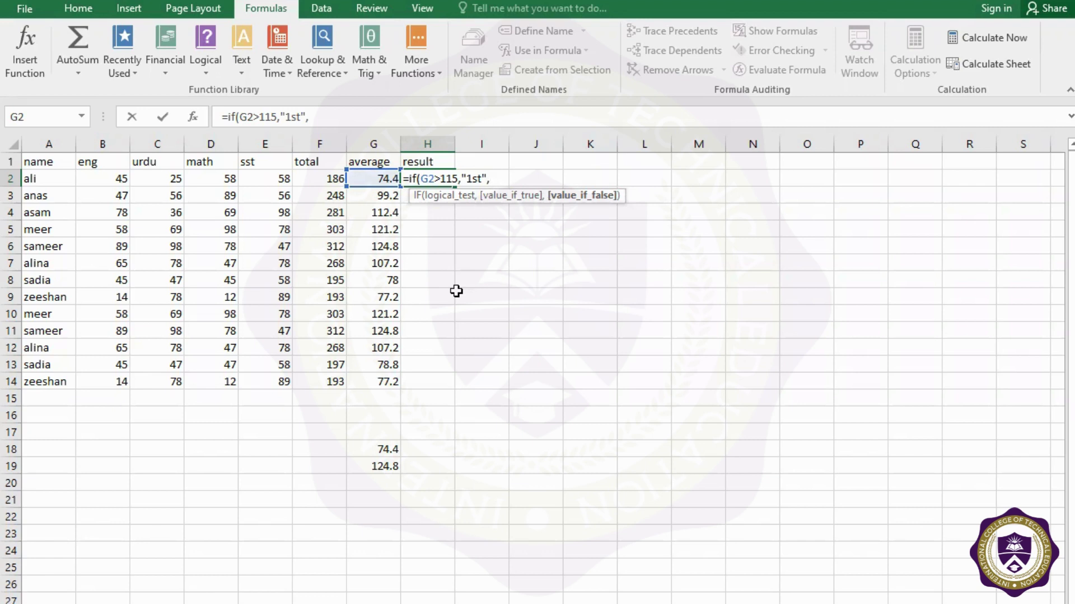
text(if)
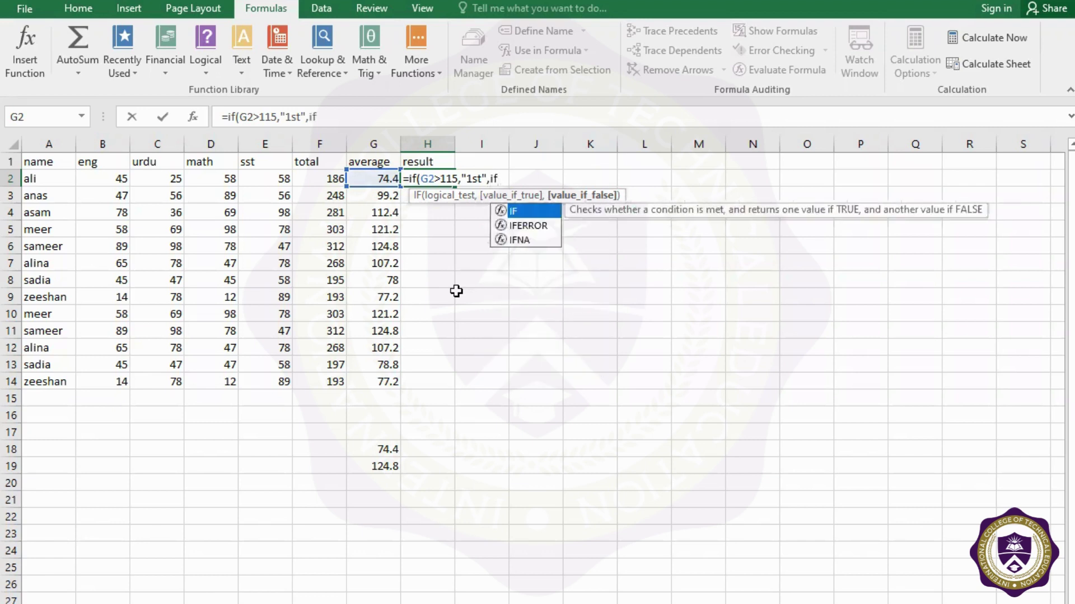
text(()
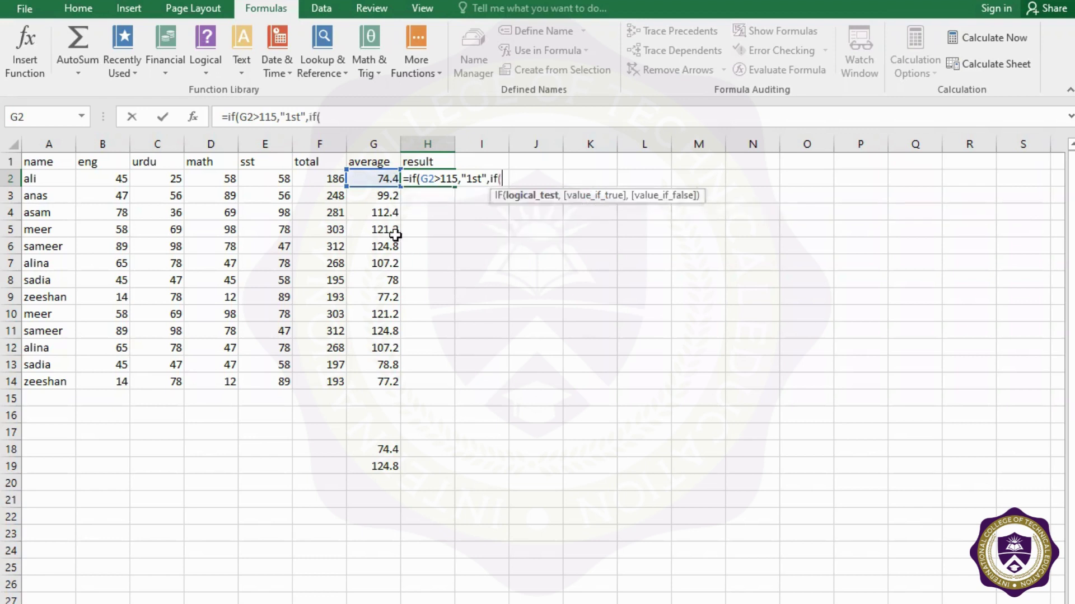
Add the condition G2>105 returning "2nd" and open another nested IF
click(380, 179)
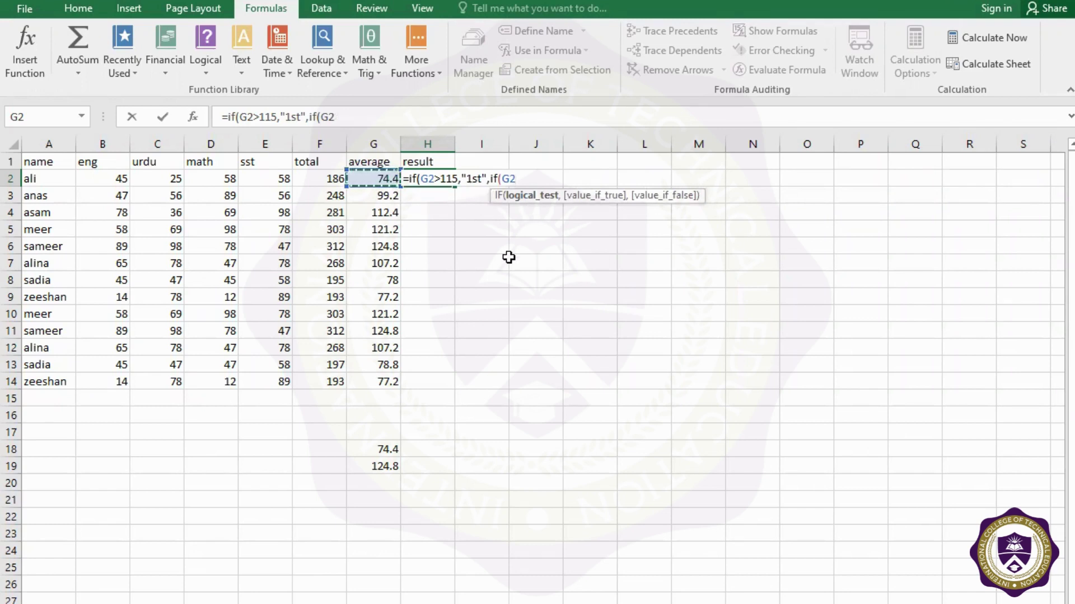
text(>)
text(105)
text(,)
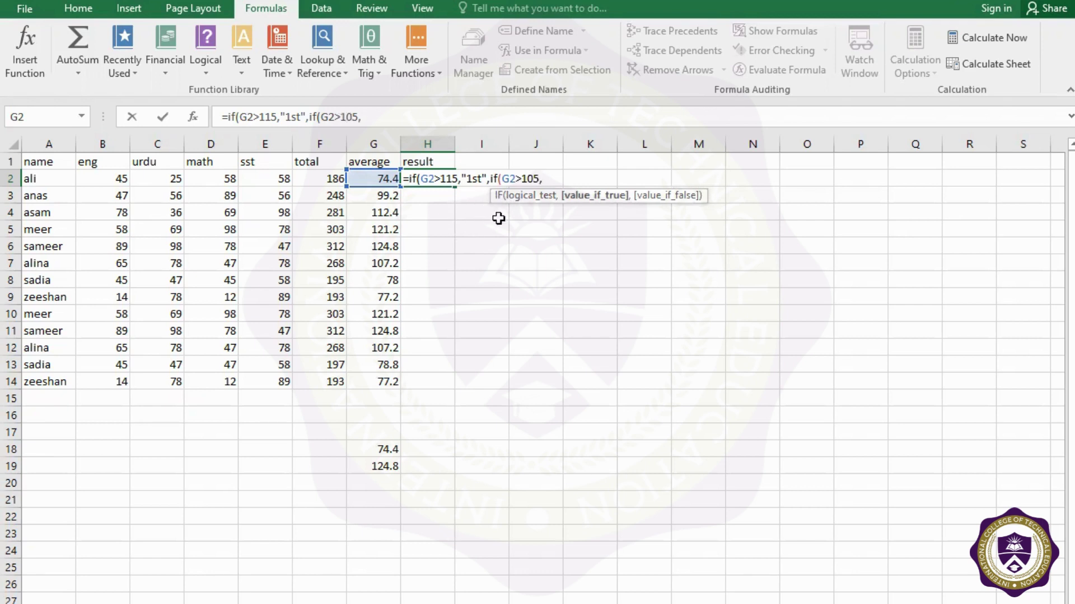
text(")
text(2nd)
text(",)
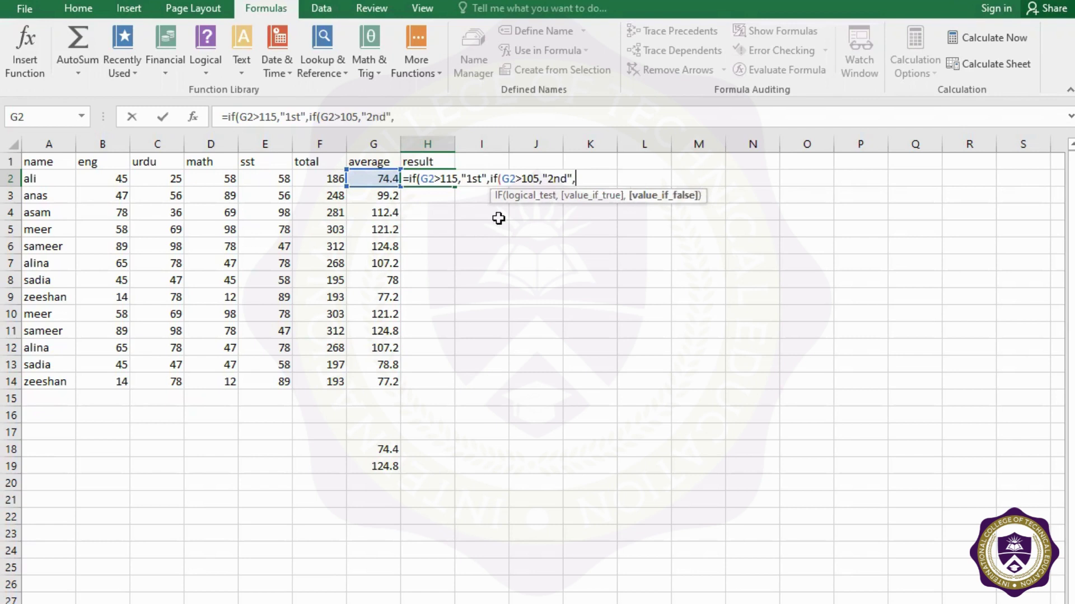
text(if)
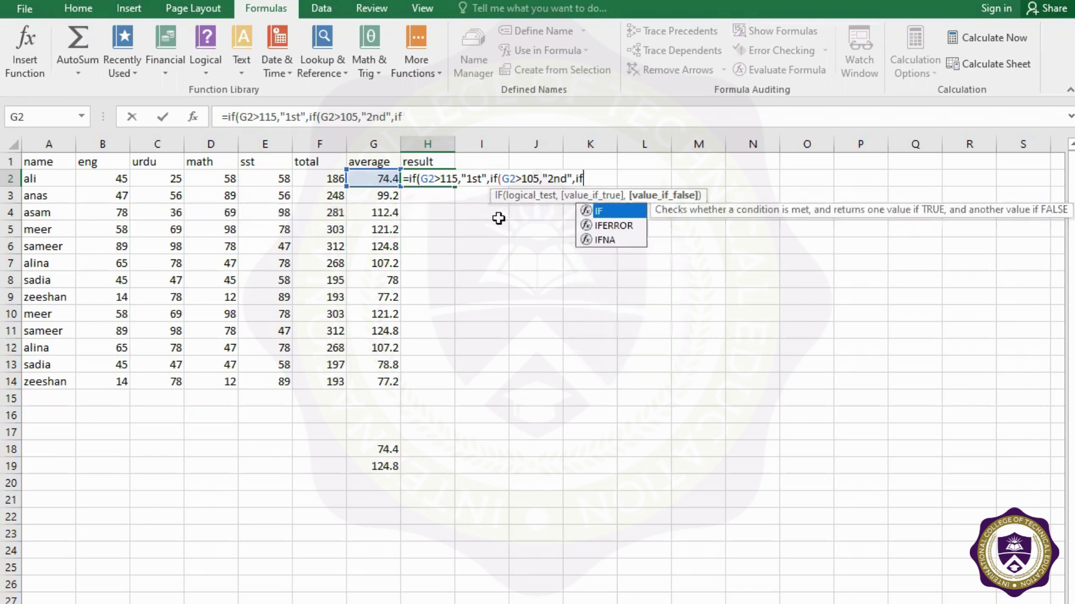
text(()
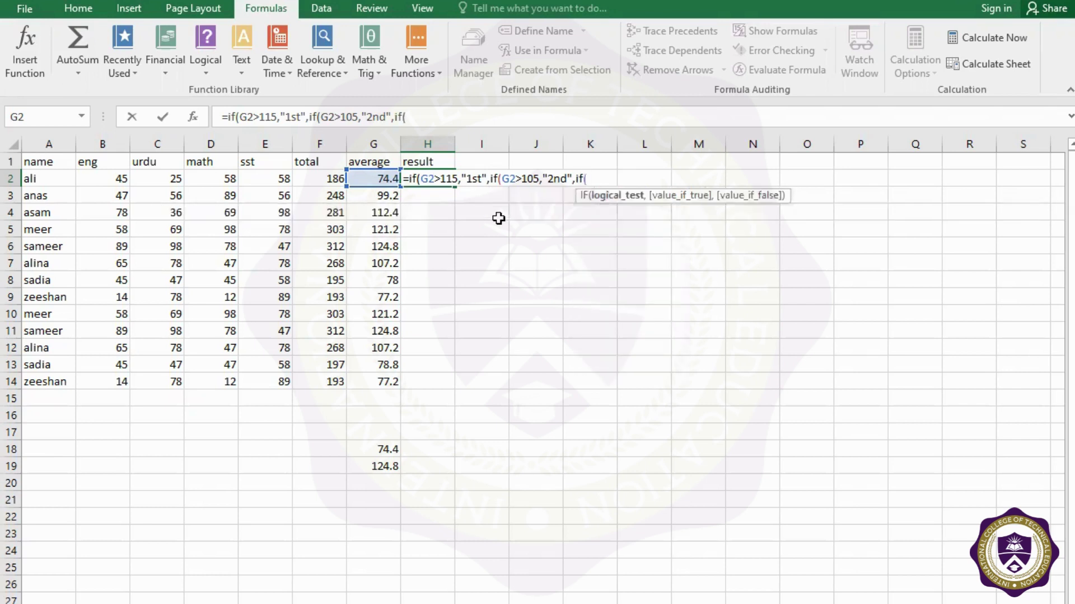
Add the condition G2>98 returning "3rd", correcting the 100 threshold, and open a further IF
click(384, 178)
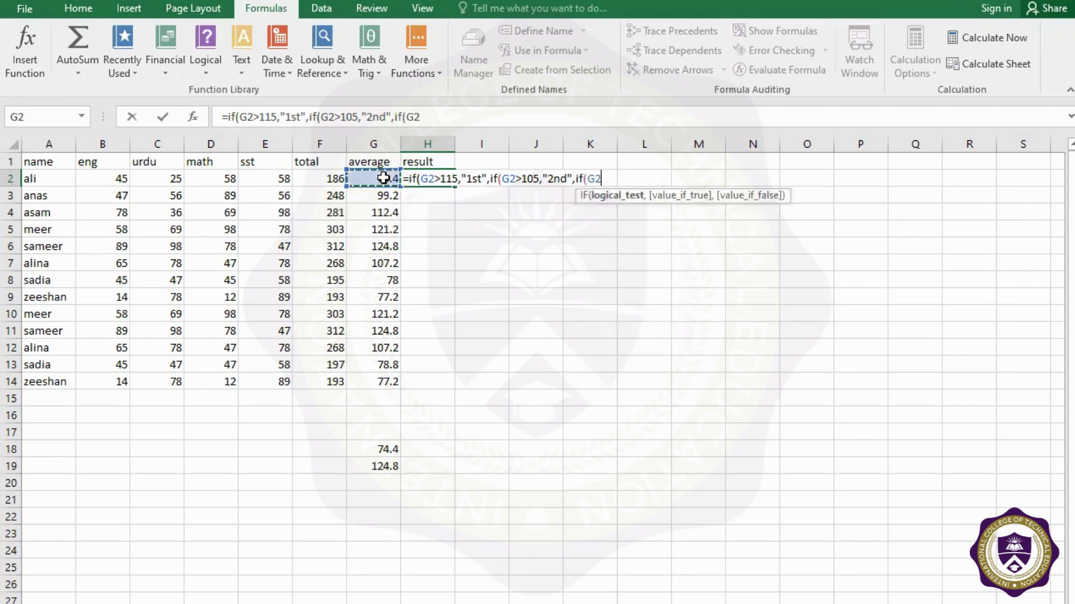
text(>)
text(100)
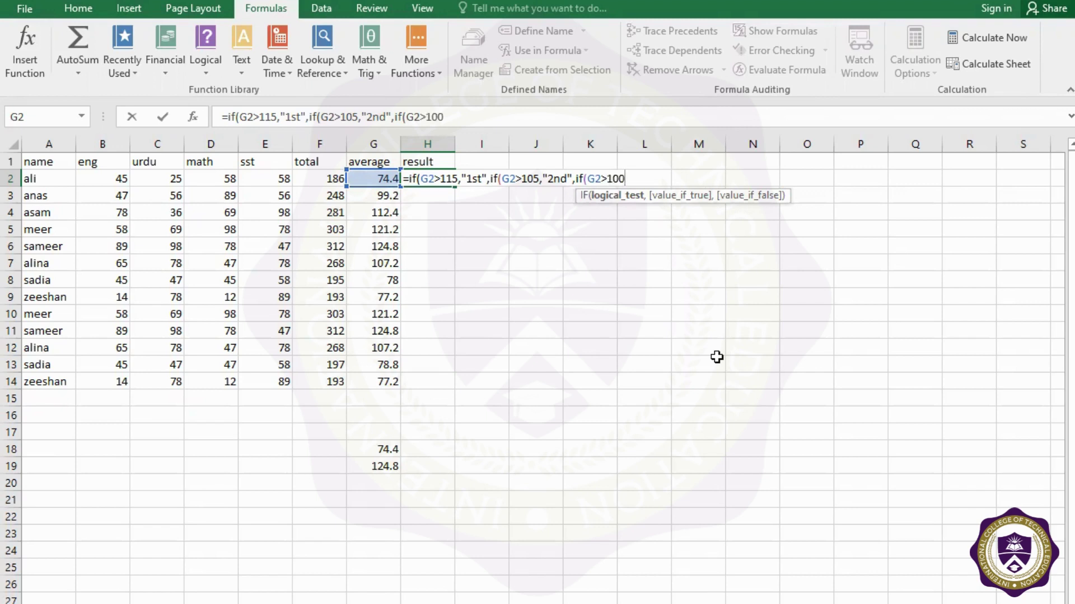
key(BackSpace)
key(BackSpace)
key(BackSpace)
text(98)
text(,")
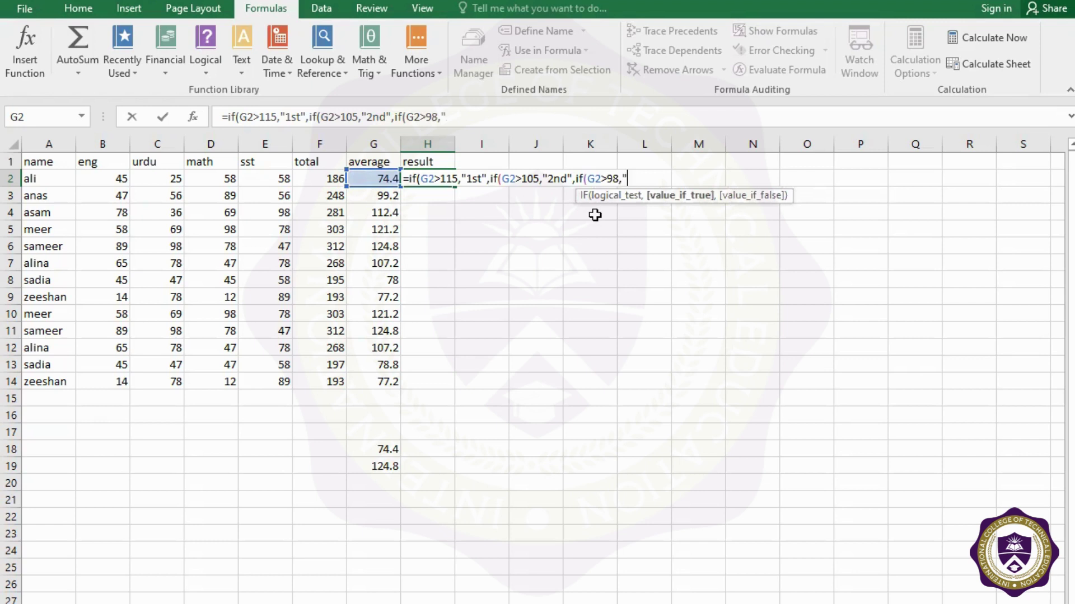
text(3r)
text(d)
text(,)
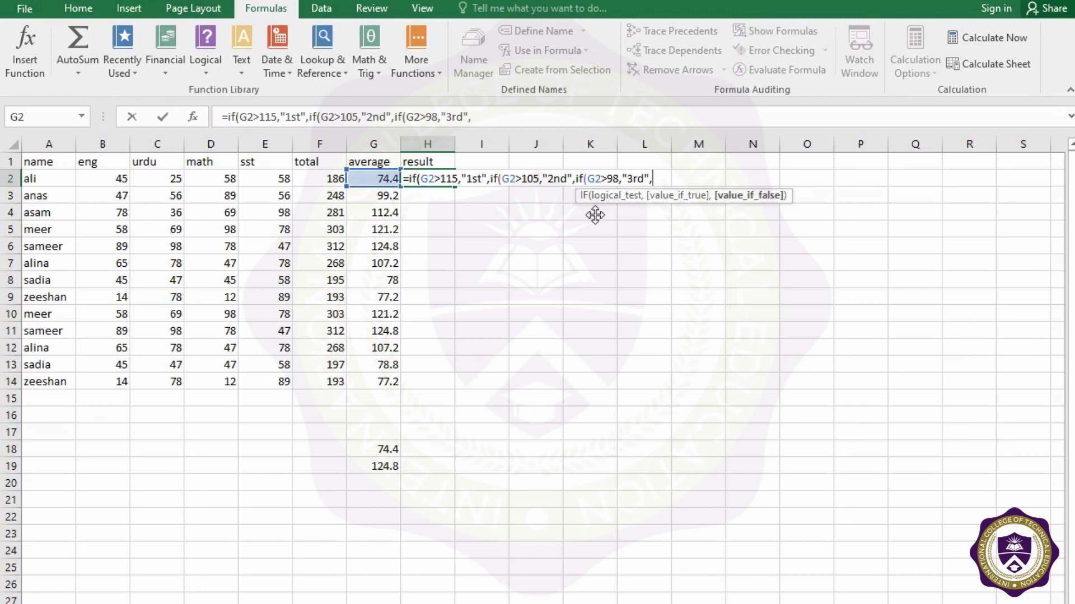
text(if)
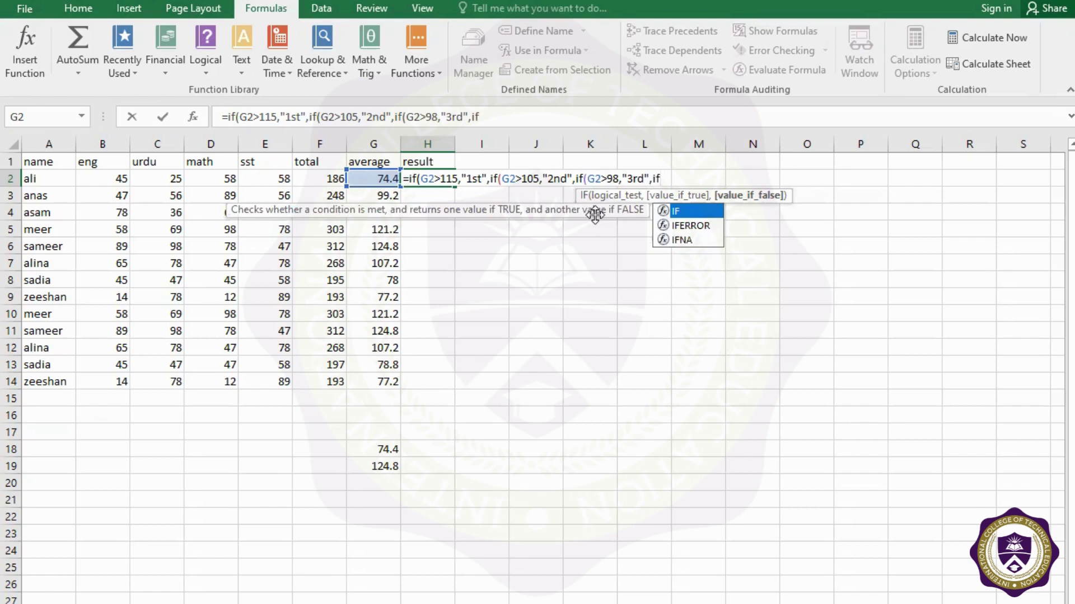
text(()
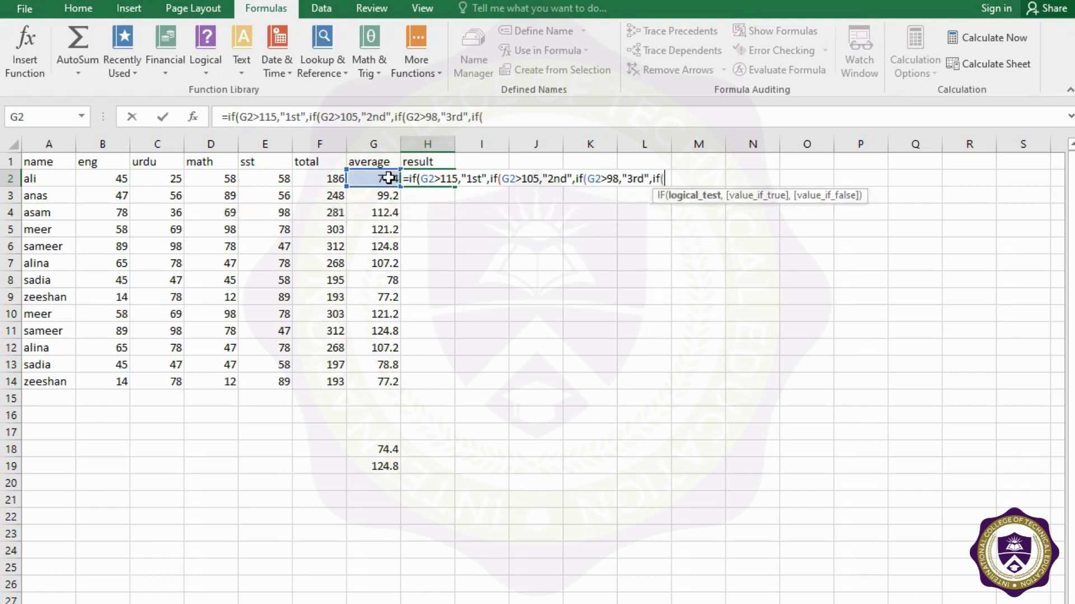
Append if(G2>85,"pass", to H2's formula and begin the next nested IF
click(389, 179)
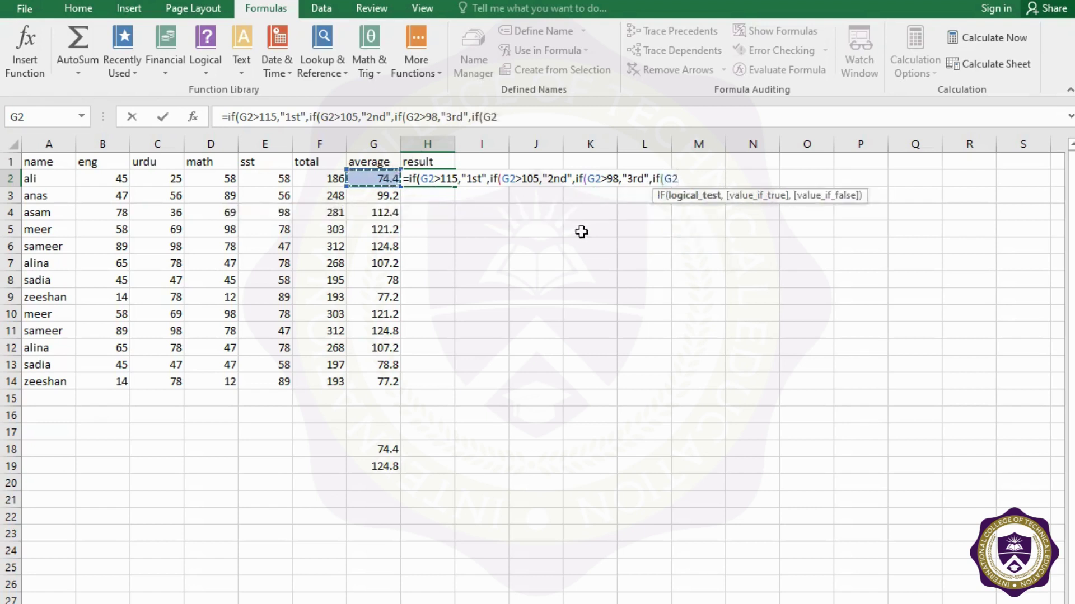
text(>)
text(85)
text(,")
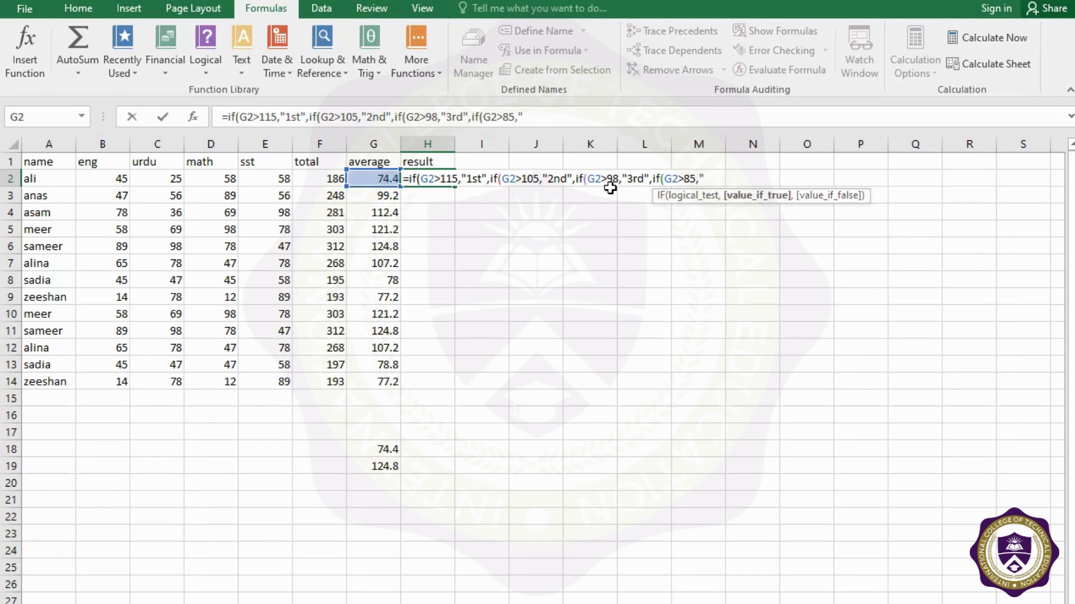
text(pass)
text(",)
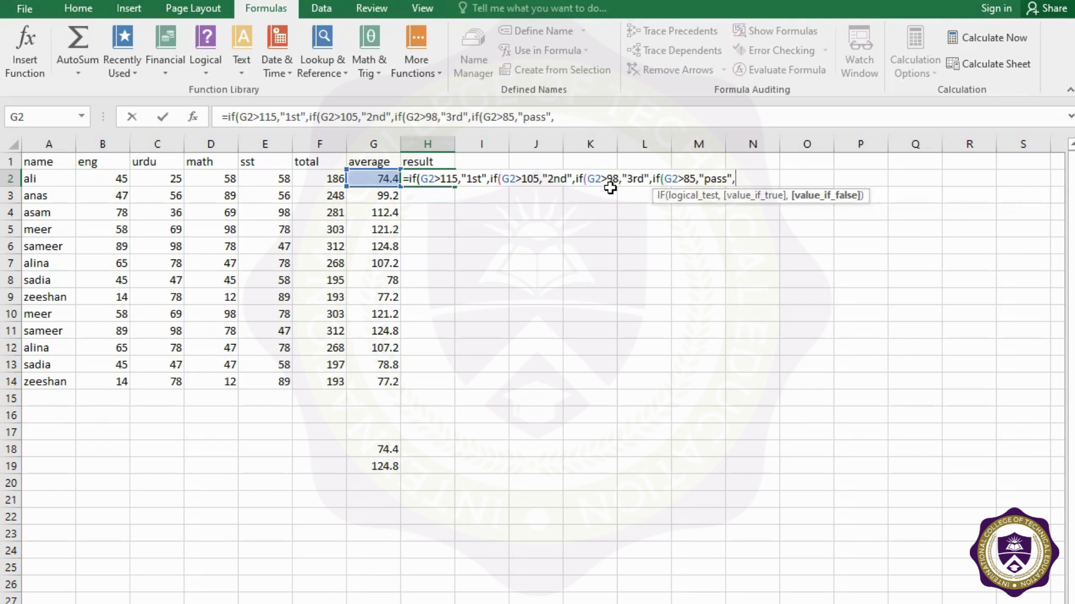
text(if)
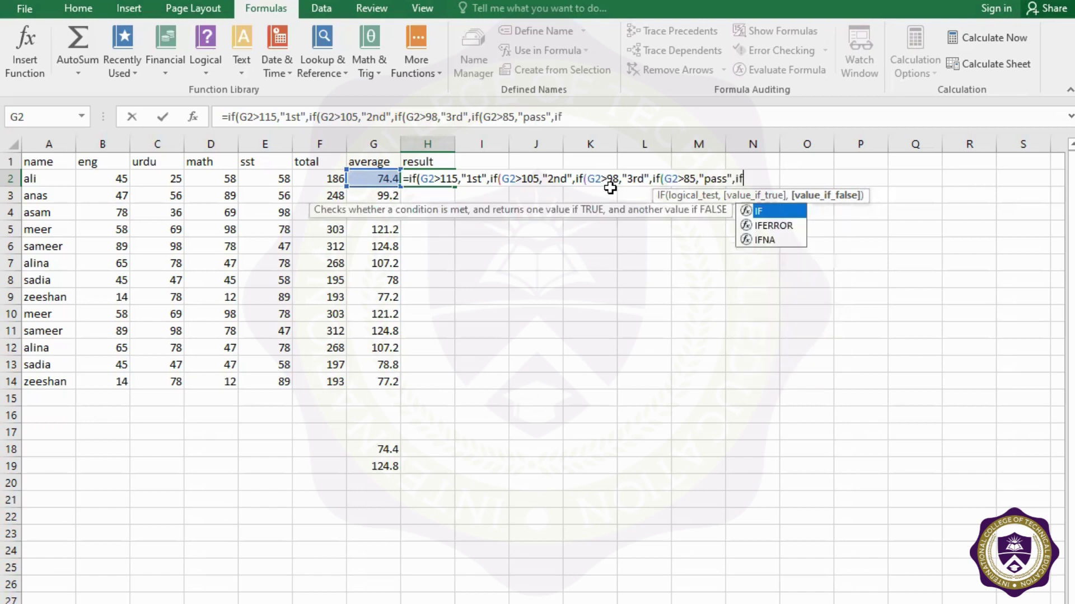
text(()
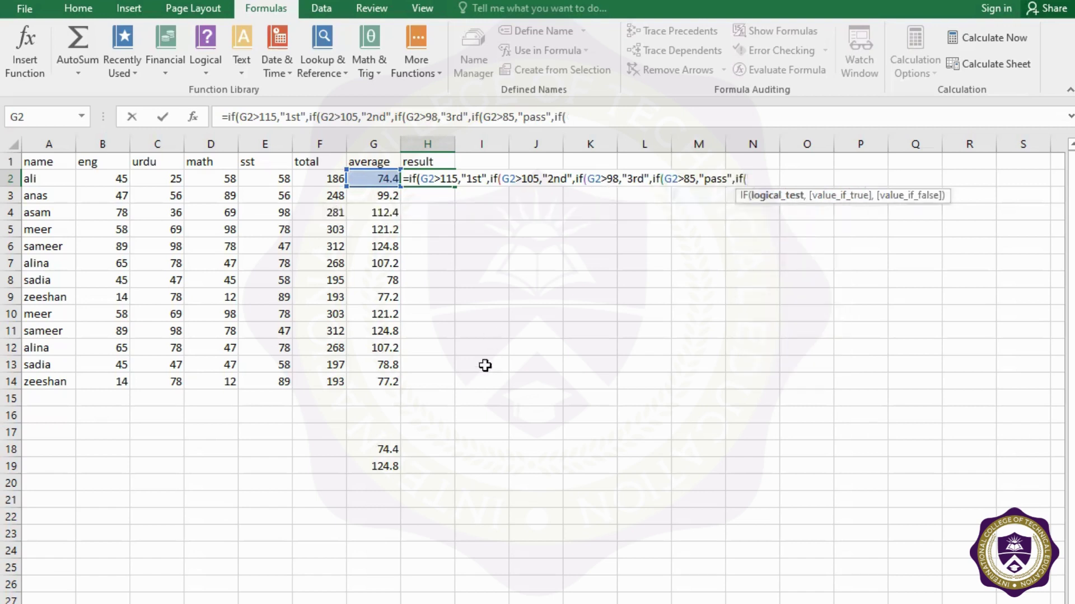
End H2's formula with a G2 below 85 "fail" clause, close all brackets, and commit
click(383, 177)
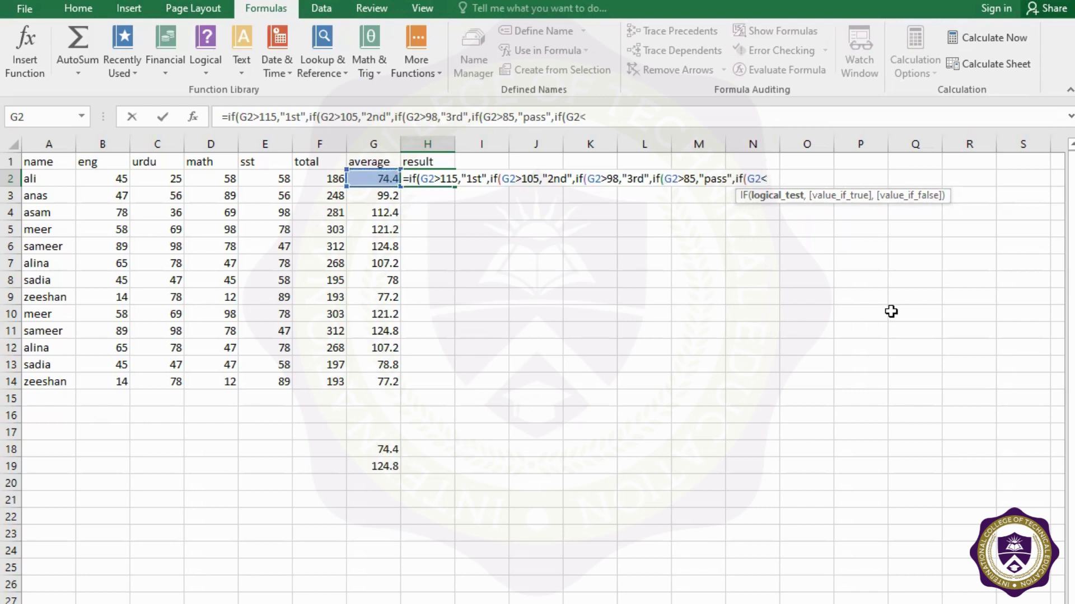
text(85)
text(,")
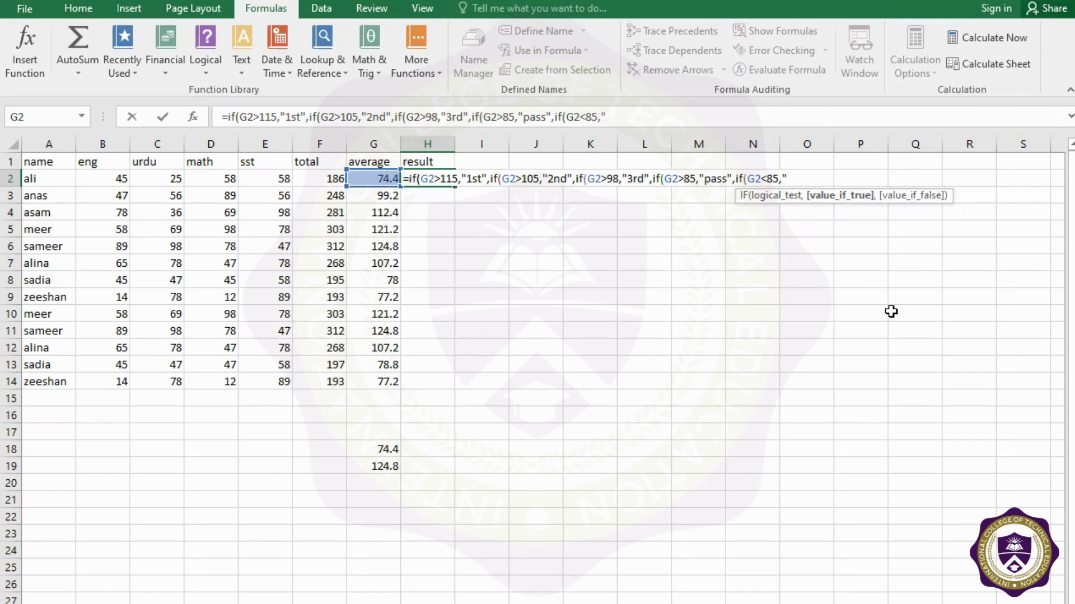
text(fail")
text()))
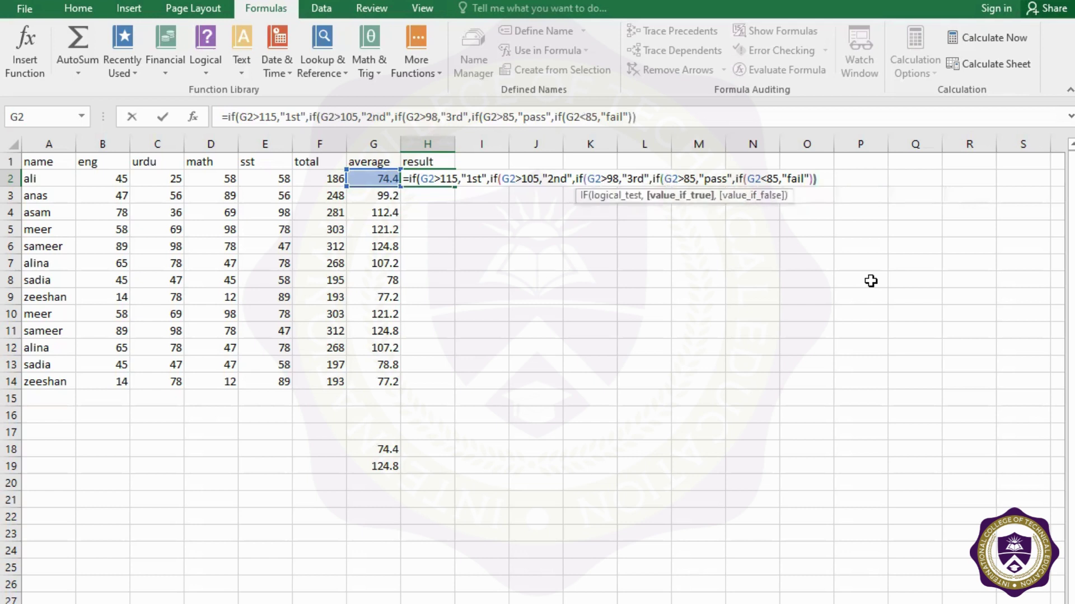
text())))
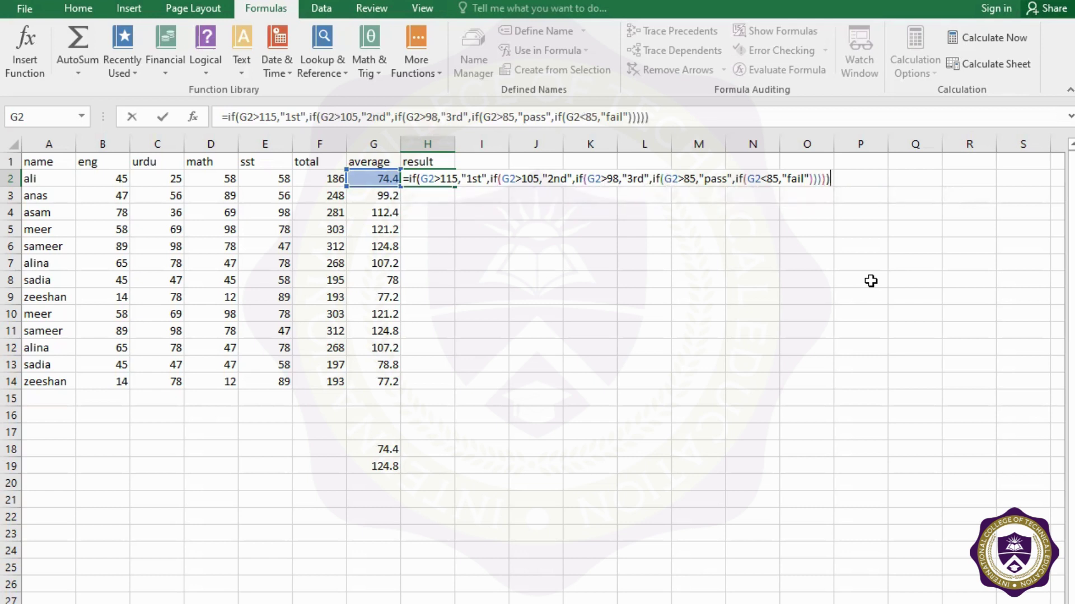
key(Return)
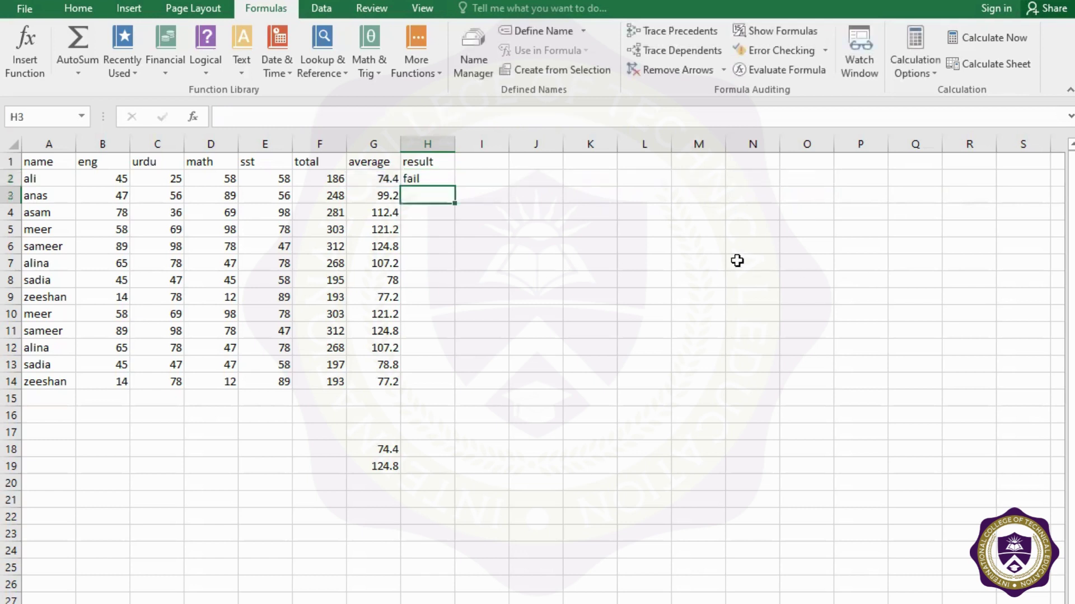
click(429, 178)
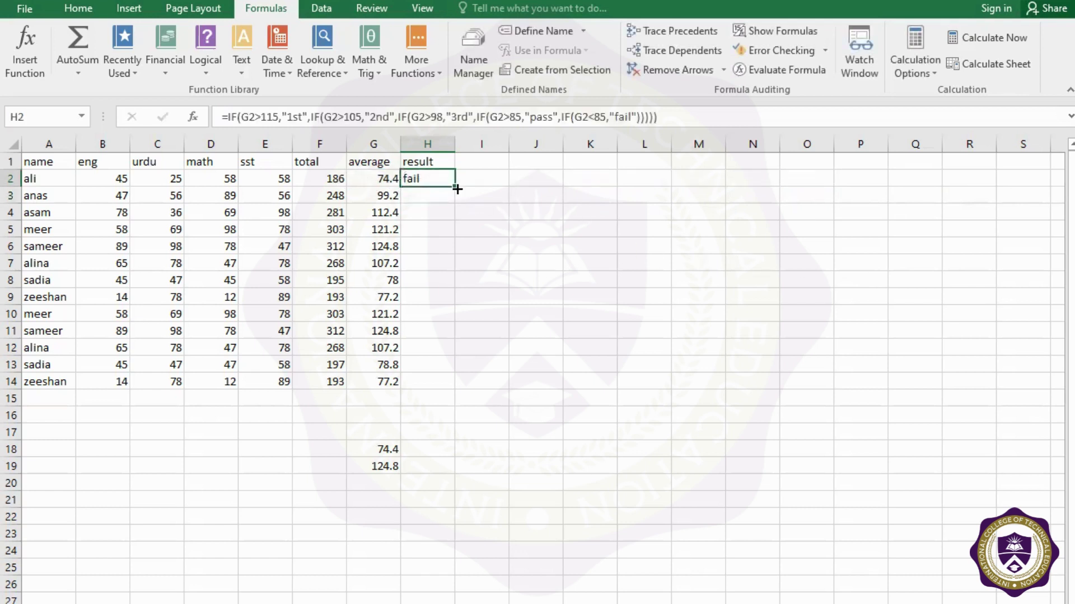
drag(454, 185, 451, 381)
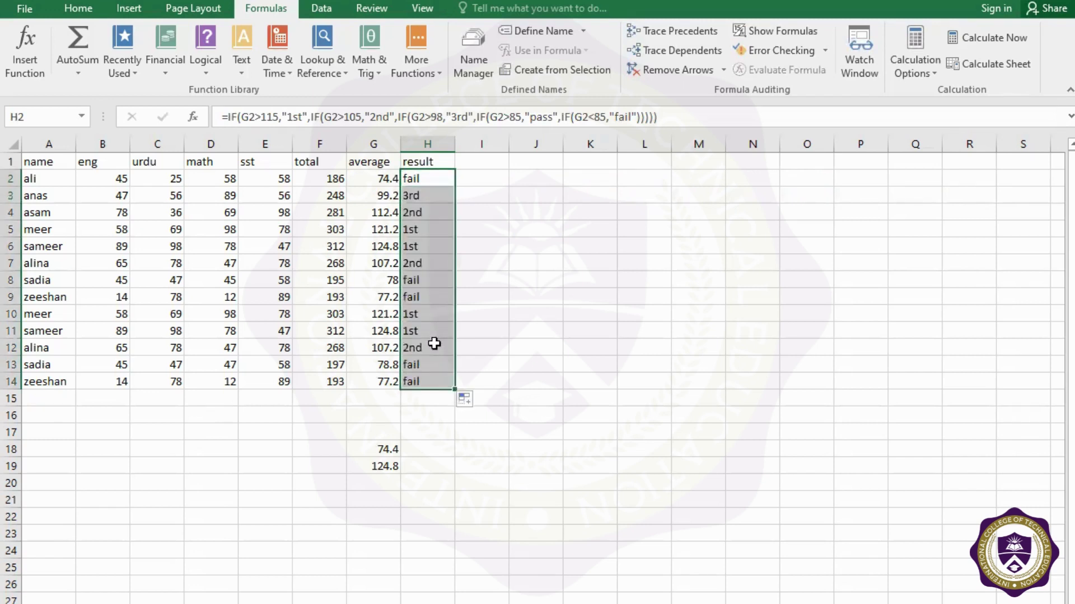
click(420, 179)
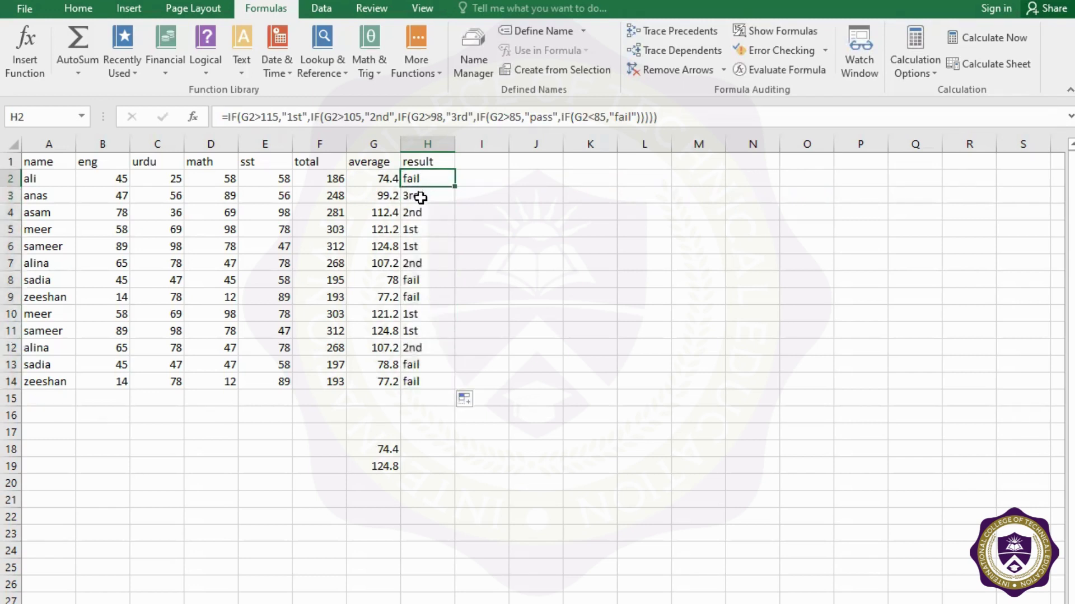
click(419, 201)
click(420, 216)
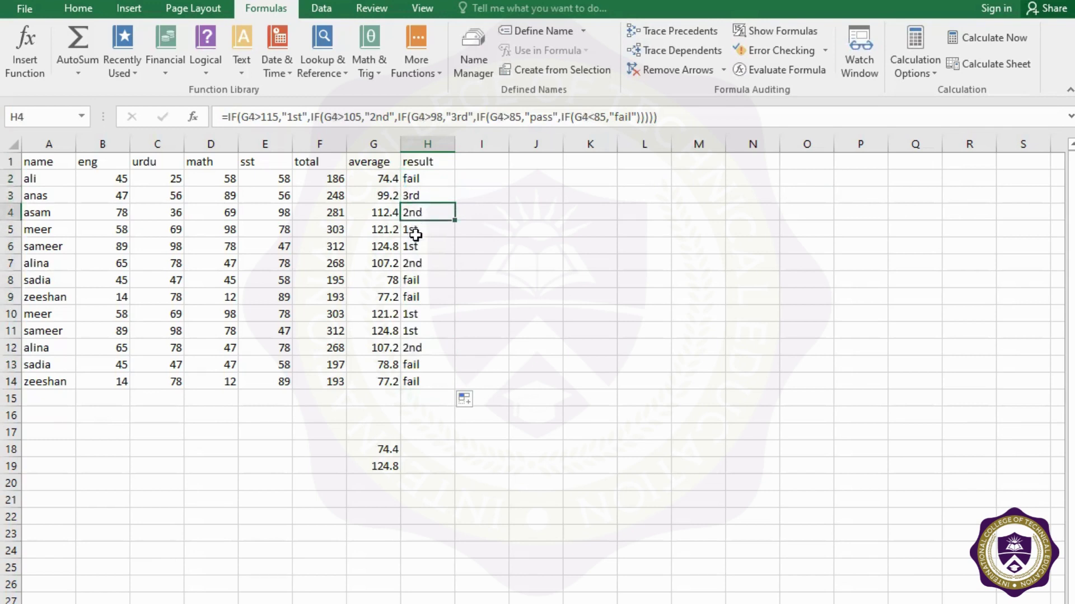
click(420, 229)
click(419, 246)
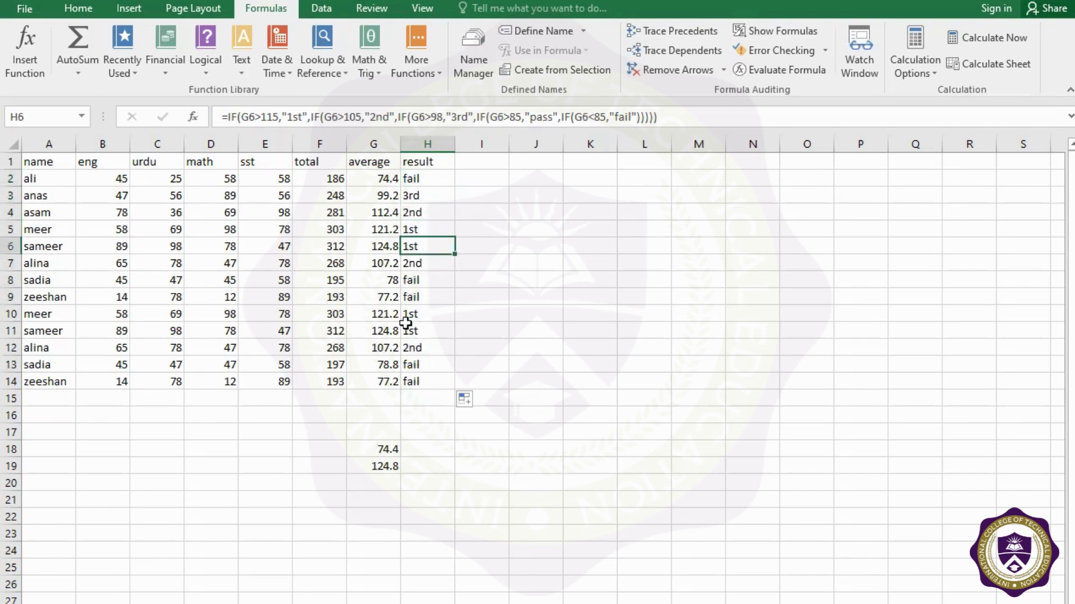
click(422, 344)
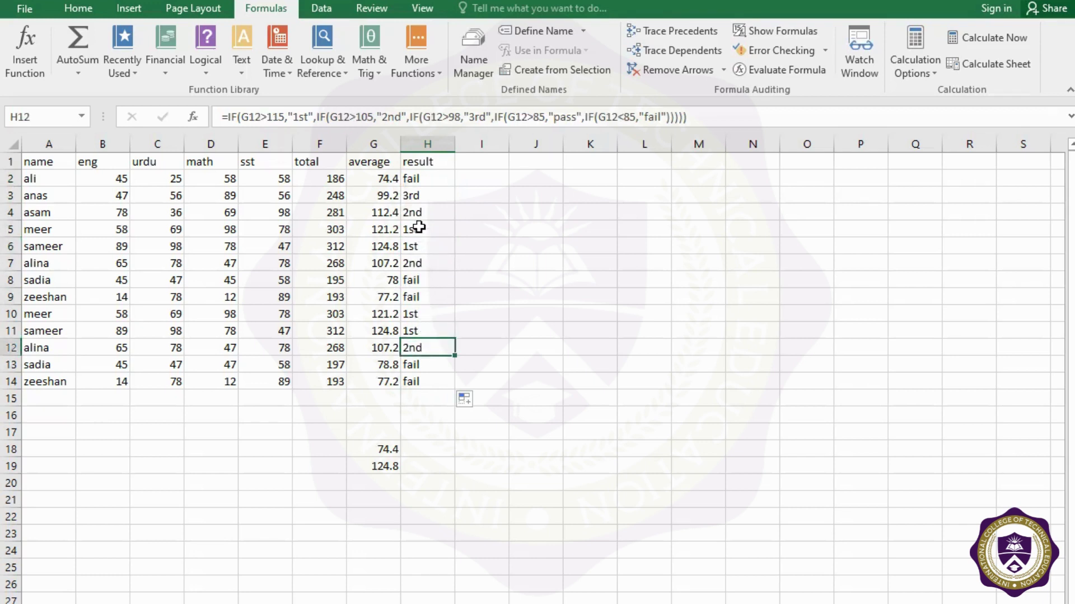
click(417, 380)
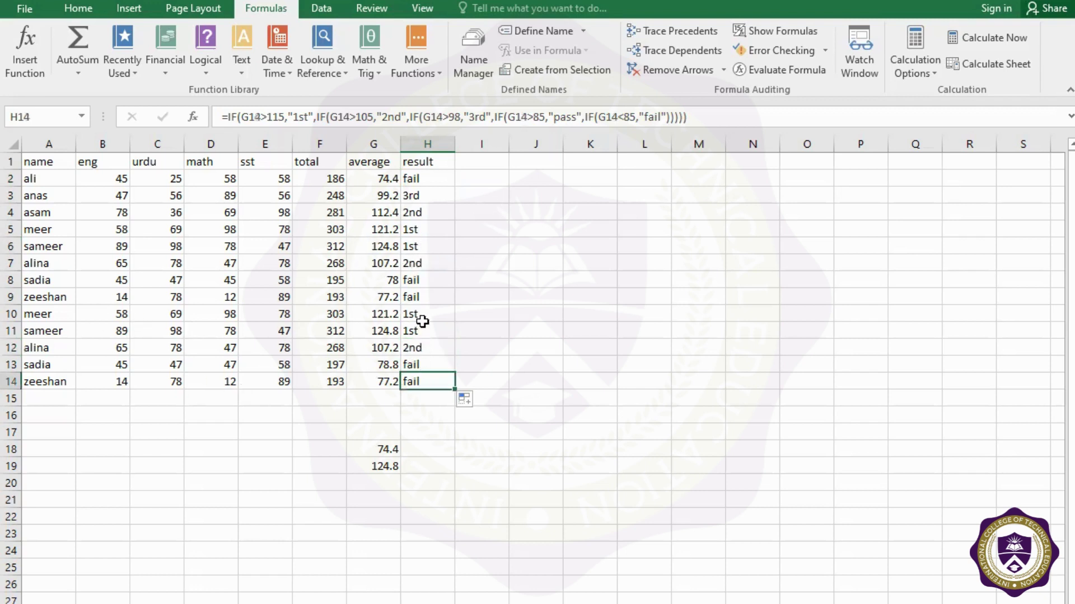
click(421, 182)
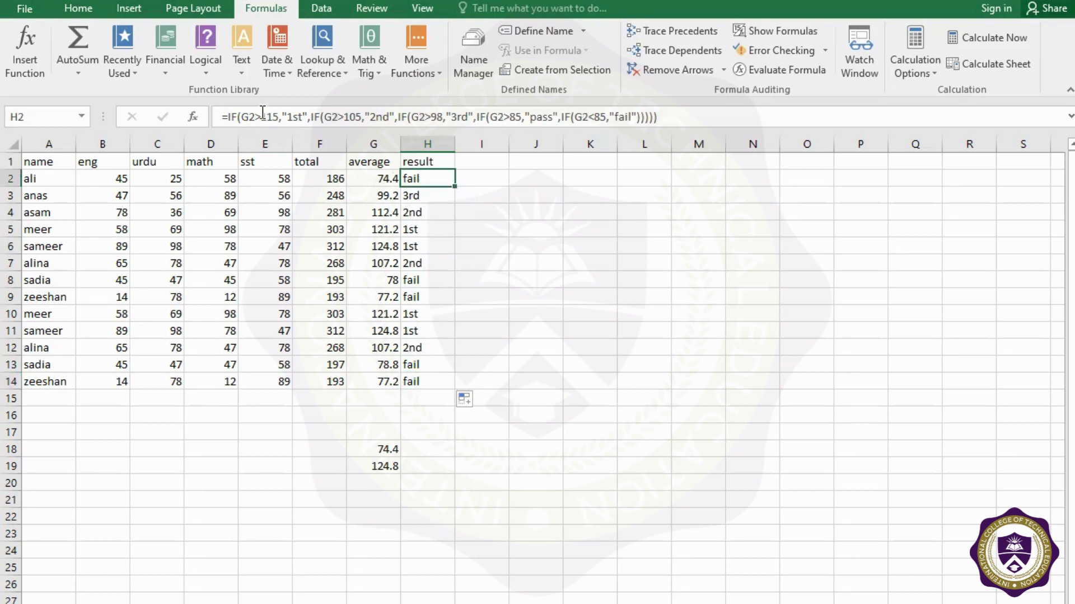
click(416, 200)
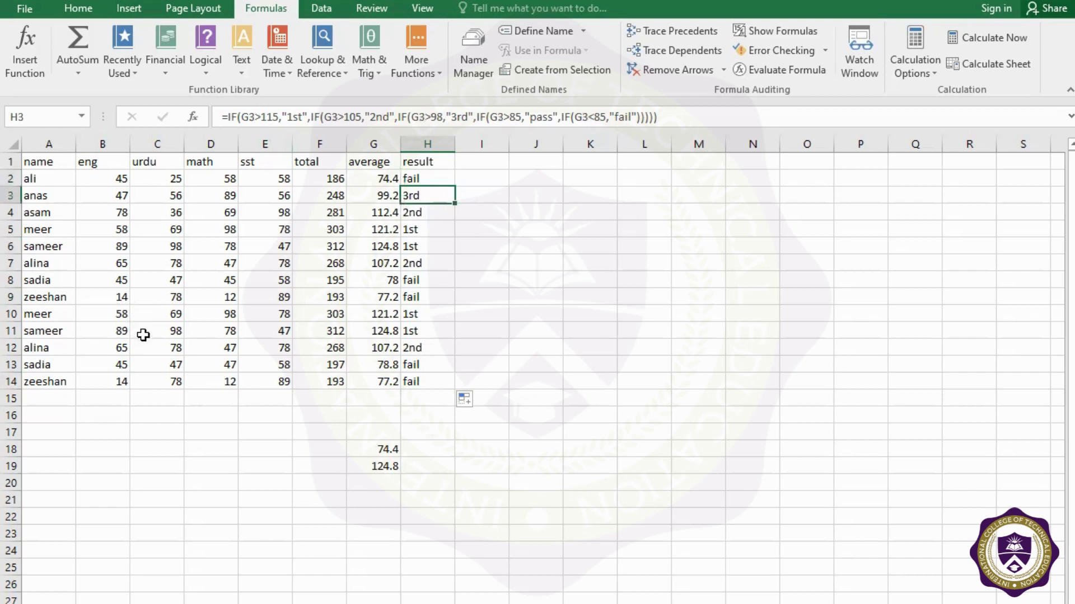
click(415, 314)
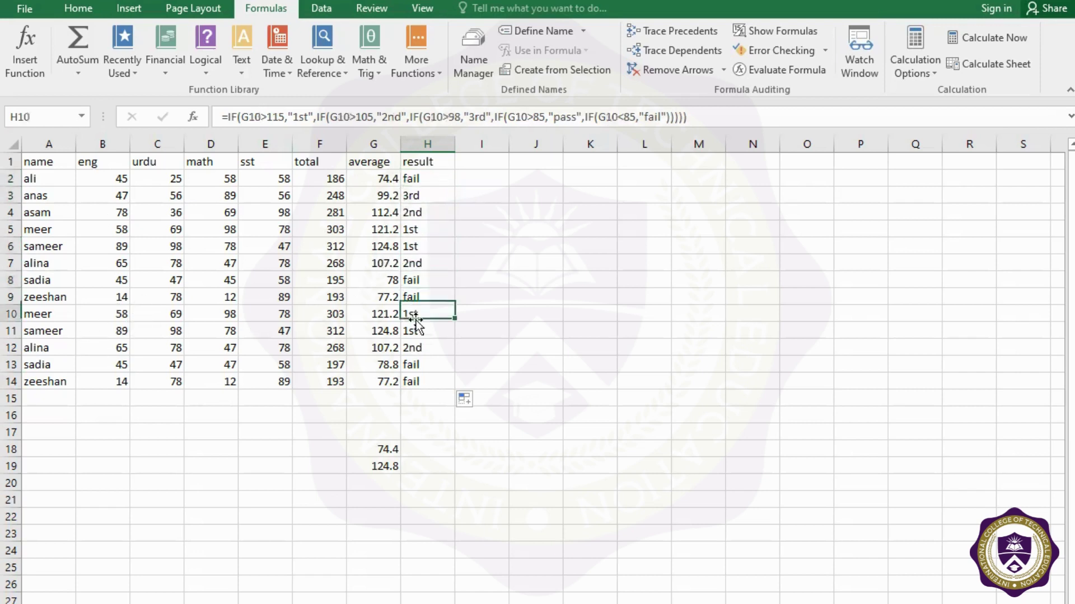
key(Down)
key(Down)
click(413, 163)
click(412, 178)
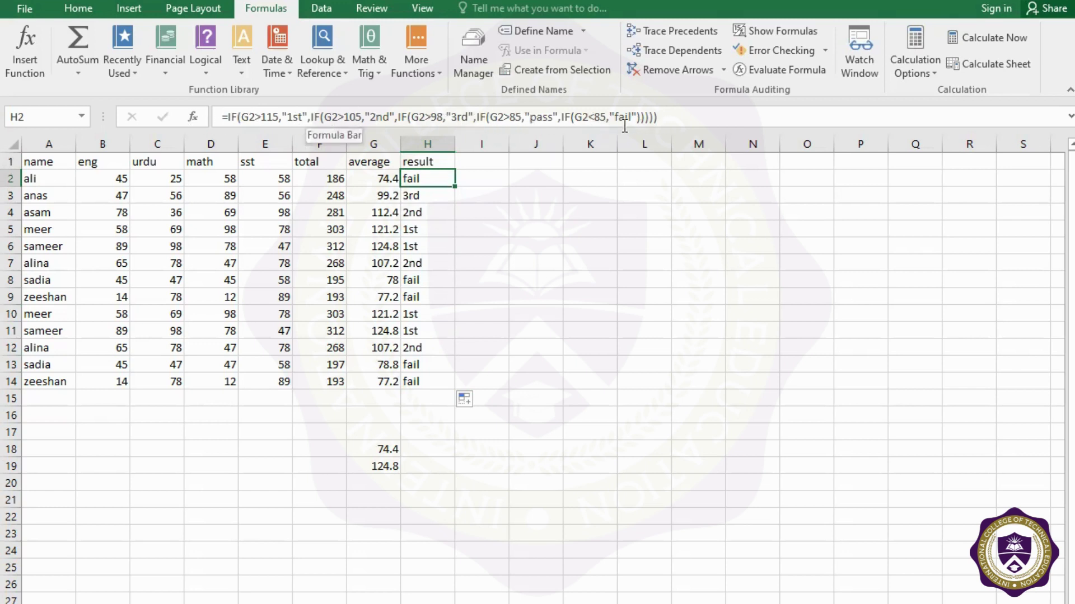
Clear the stray averages 74.4 and 124.8 from F17:I24
drag(338, 434, 481, 514)
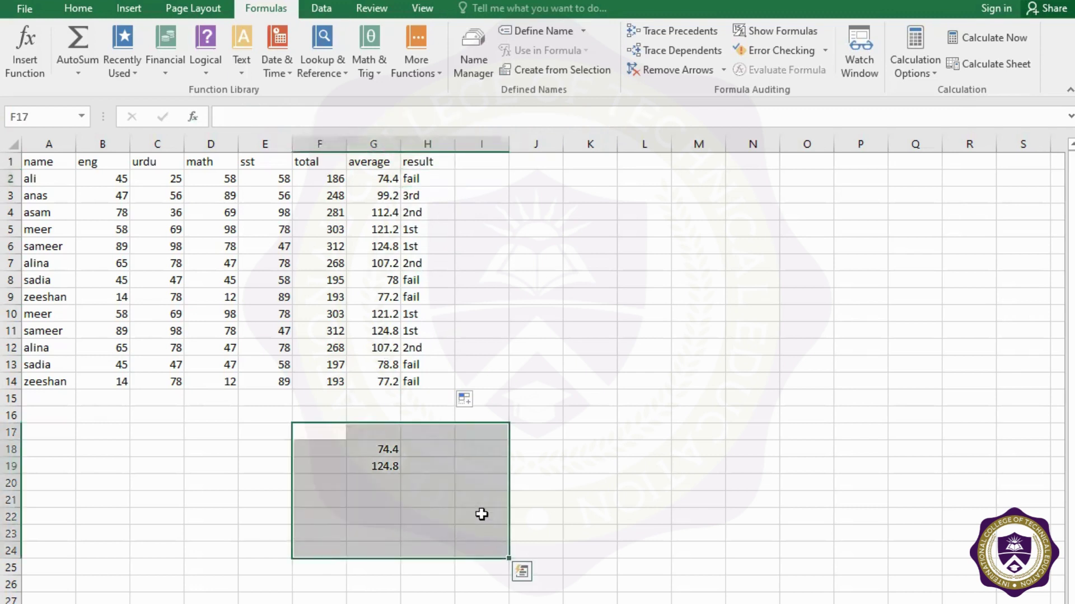
key(Delete)
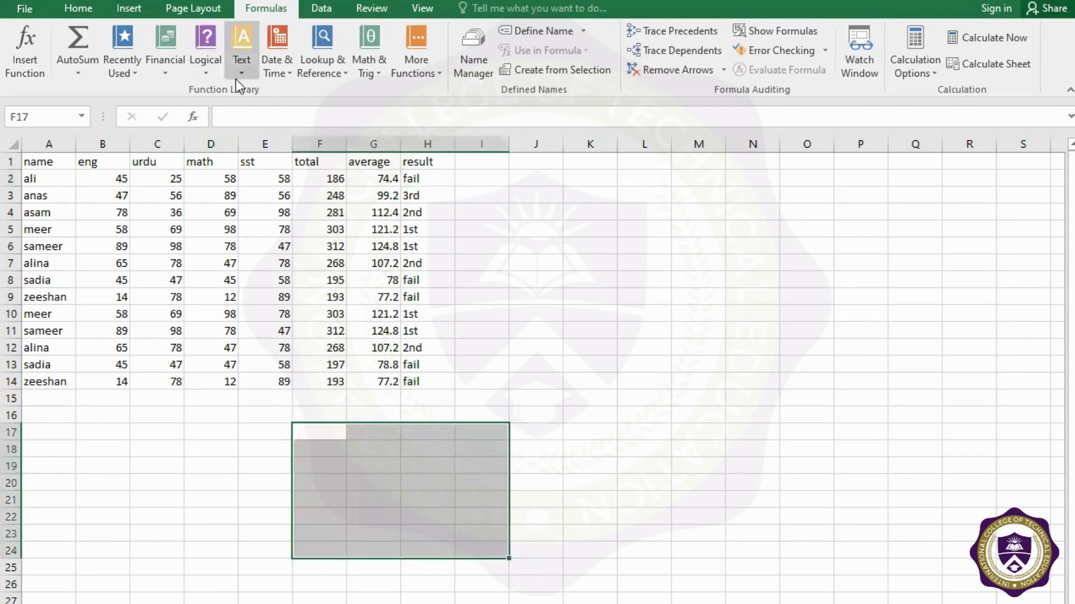
click(243, 71)
click(243, 70)
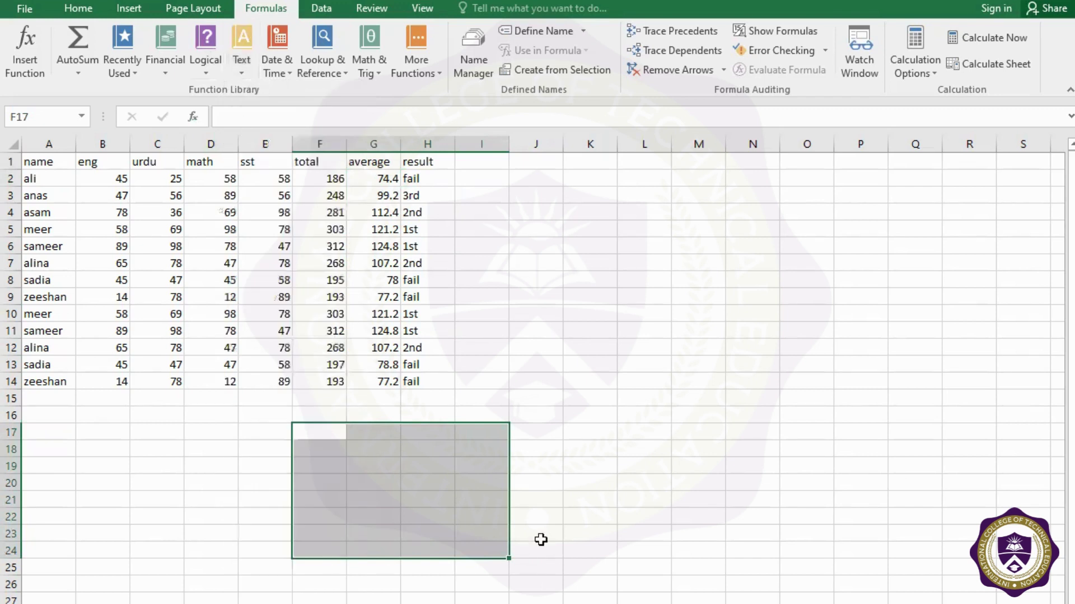
click(545, 539)
Enter the word 'internatonal' in cell D32
scroll(493, 538, down, 2)
scroll(392, 509, down, 3)
click(232, 434)
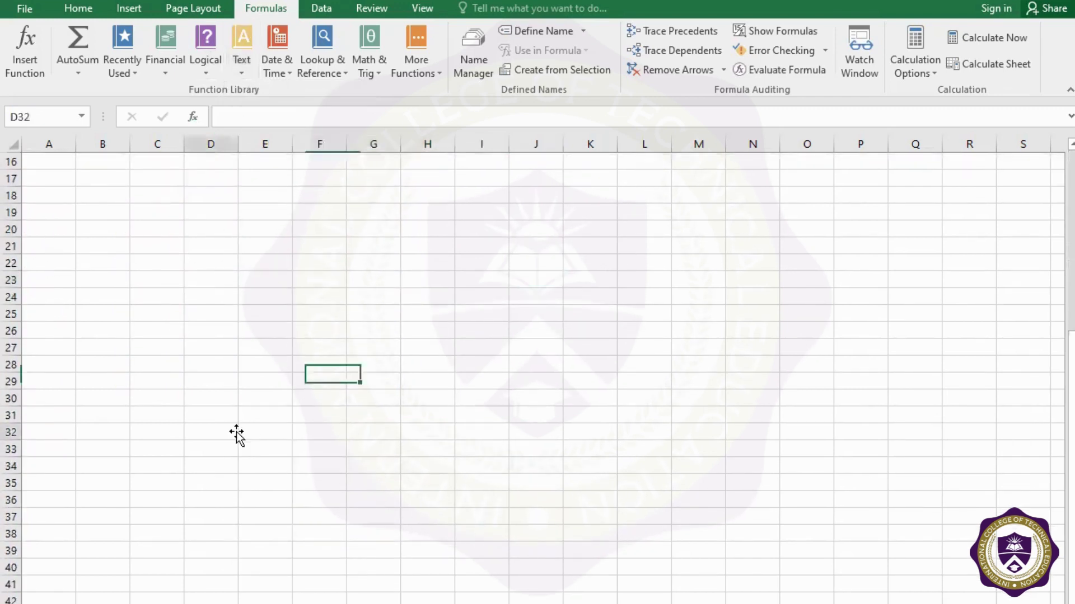
text(intern)
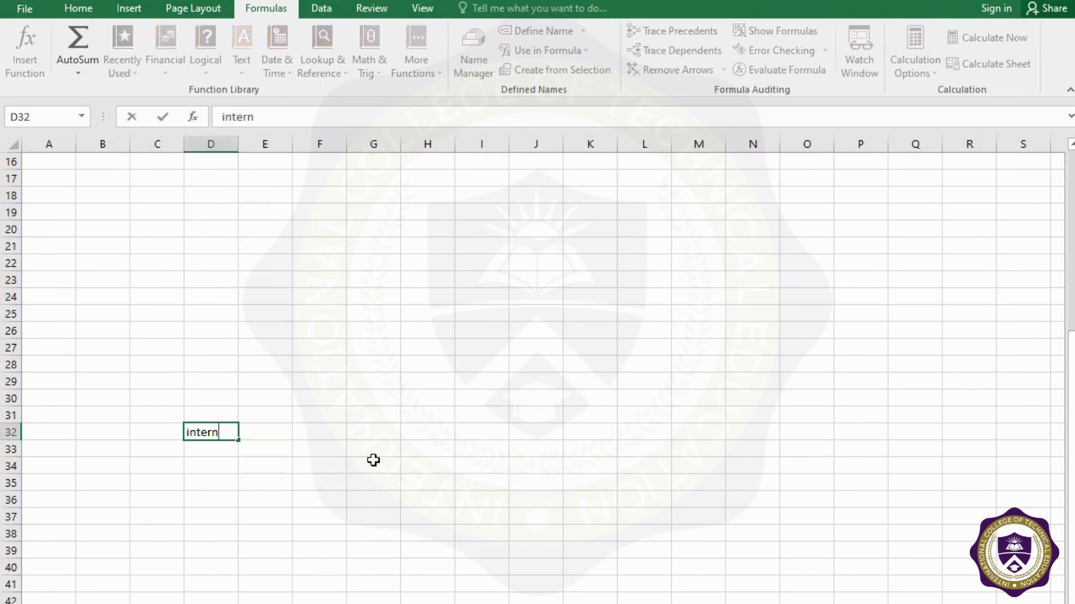
text(atonalo)
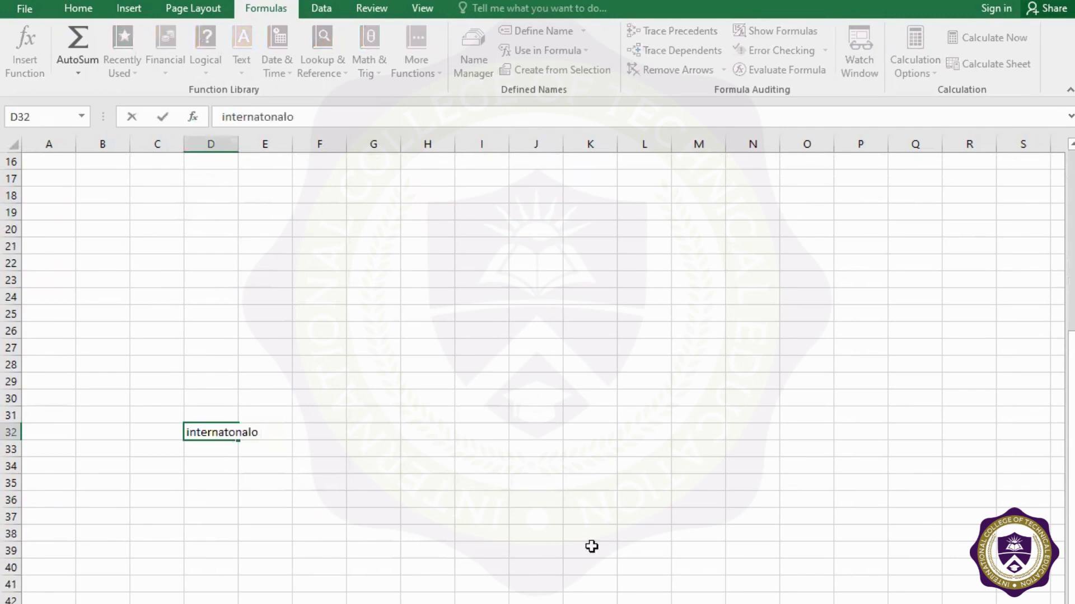
click(552, 524)
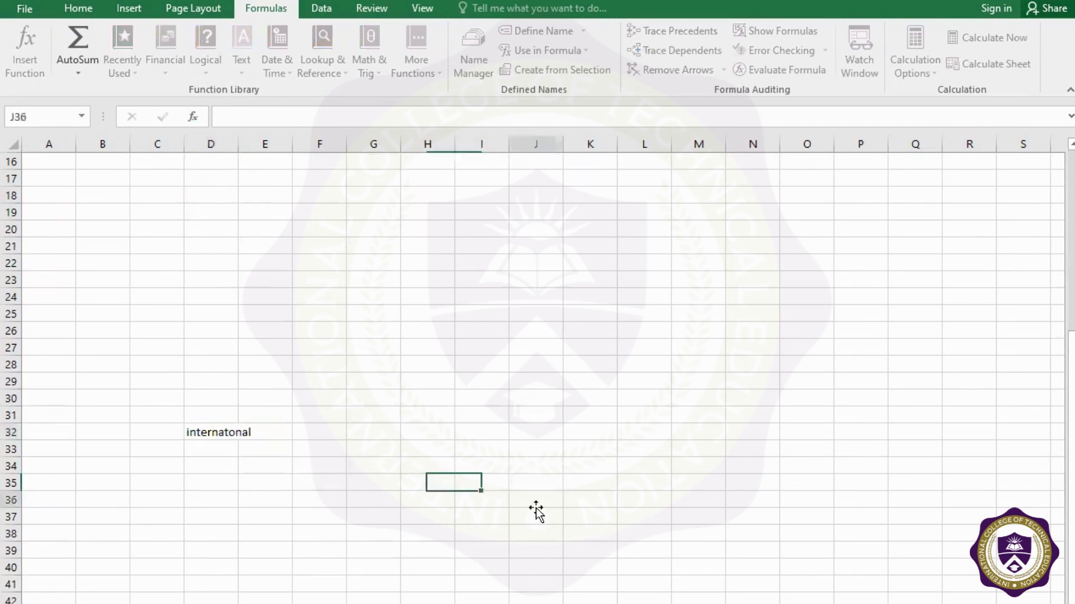
click(488, 363)
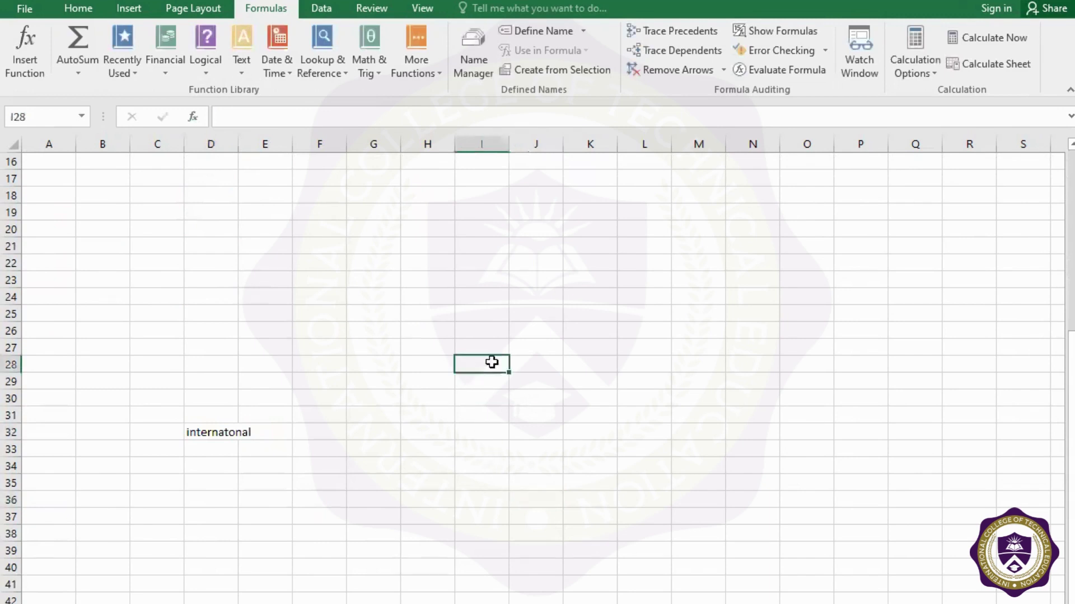
Insert =UPPER(D32) in I28 so it shows INTERNATONAL
click(241, 72)
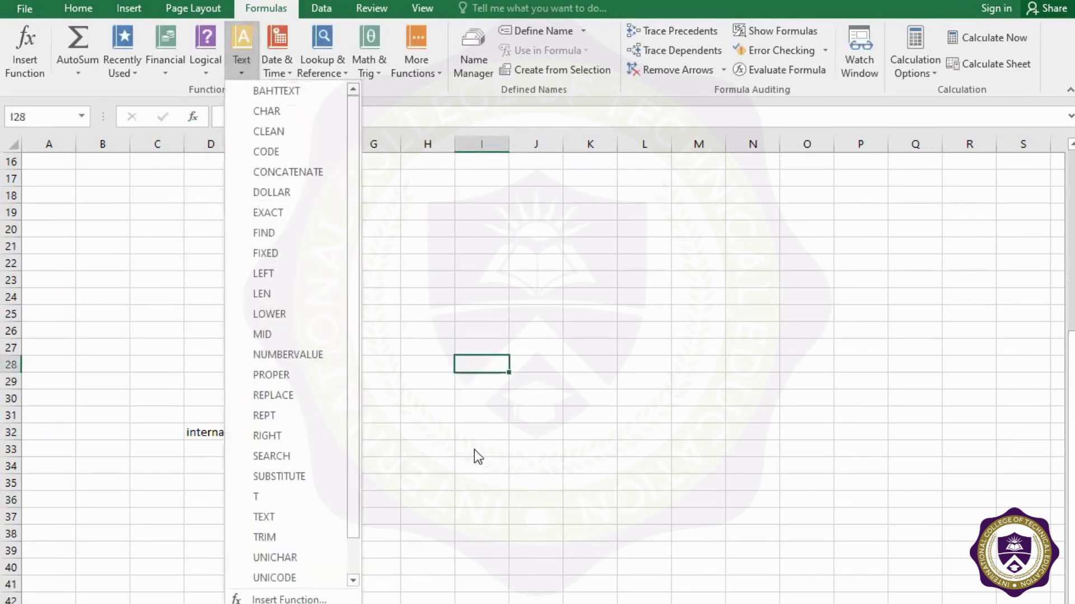
click(392, 452)
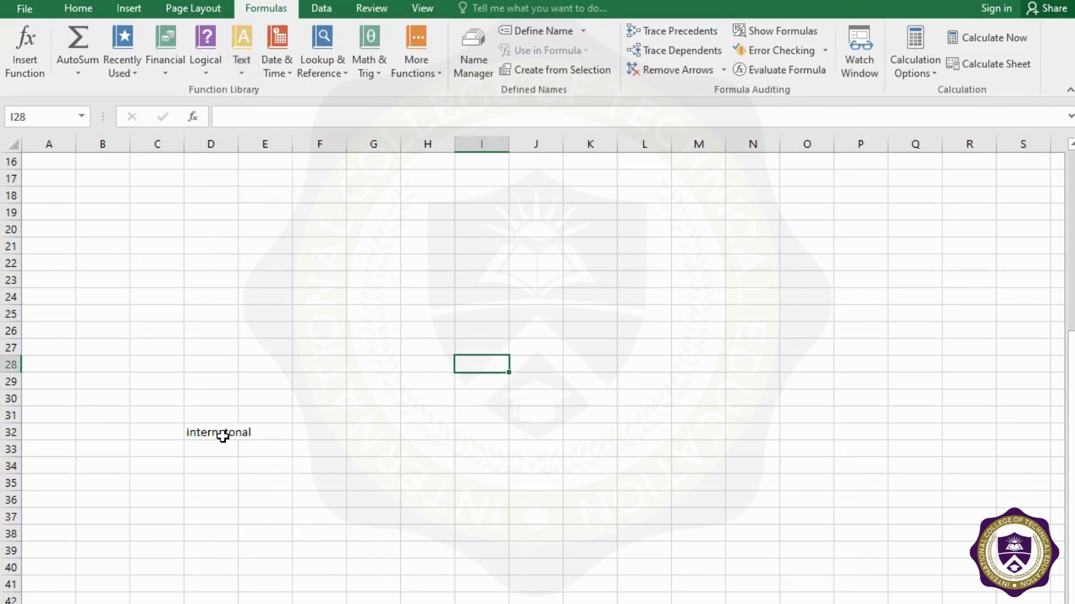
click(242, 72)
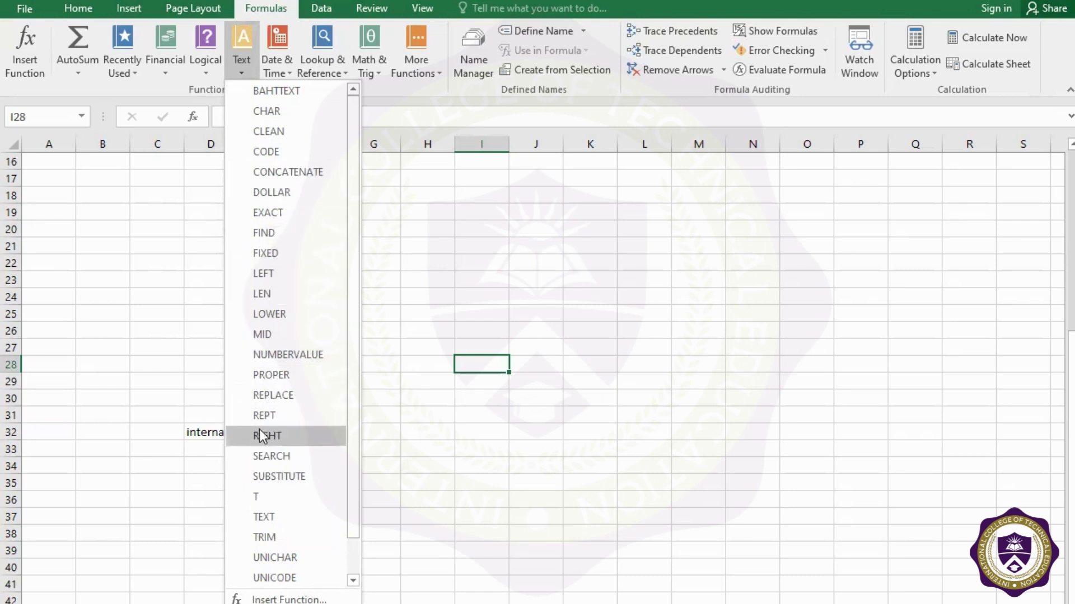
scroll(271, 557, down, 1)
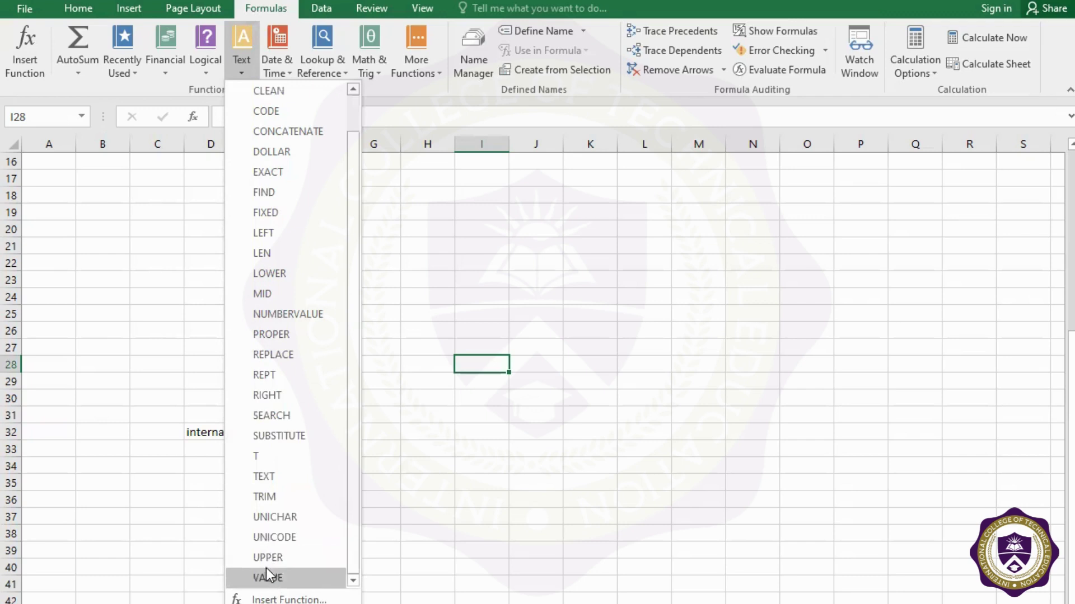
click(267, 560)
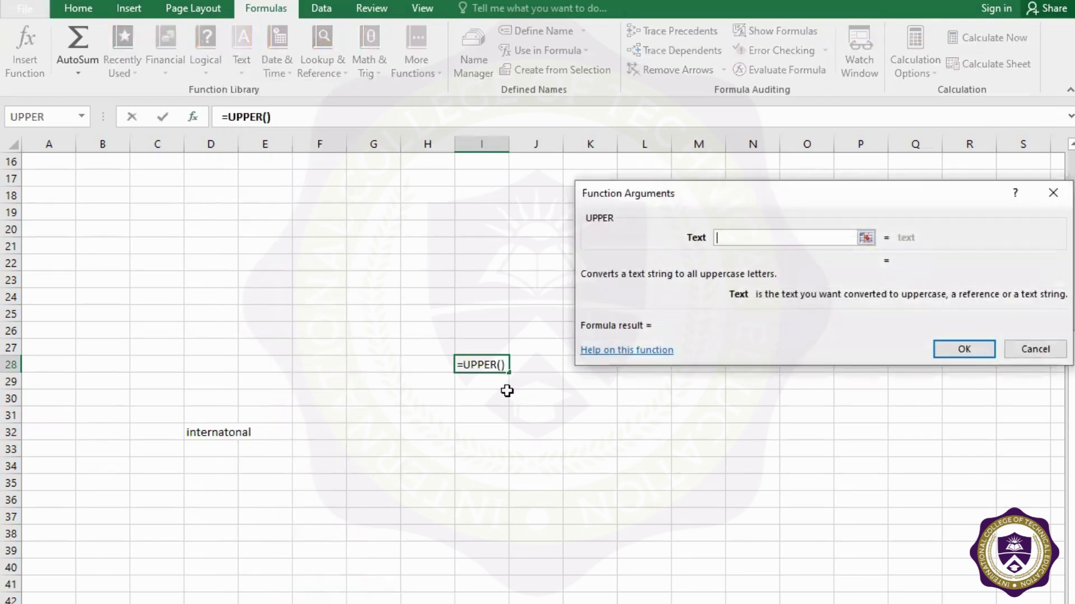
drag(744, 194, 712, 194)
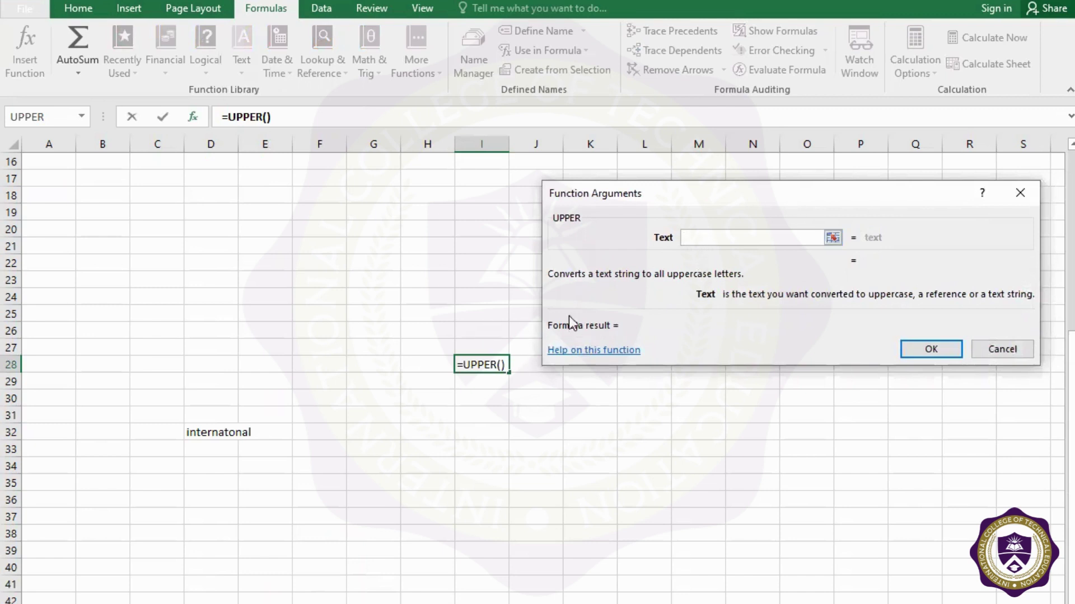
click(207, 432)
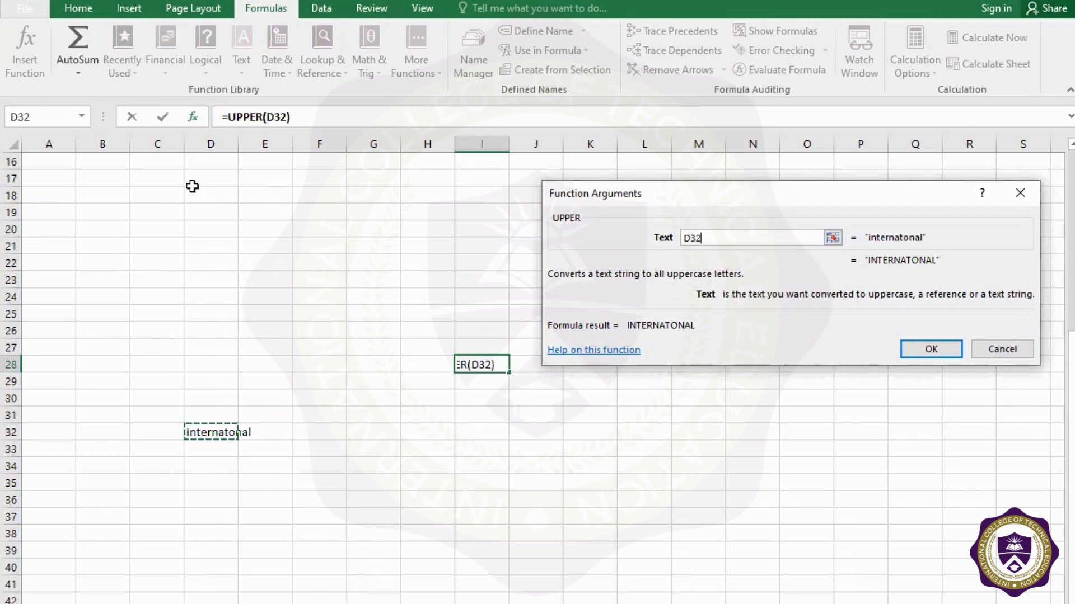
click(929, 349)
click(496, 413)
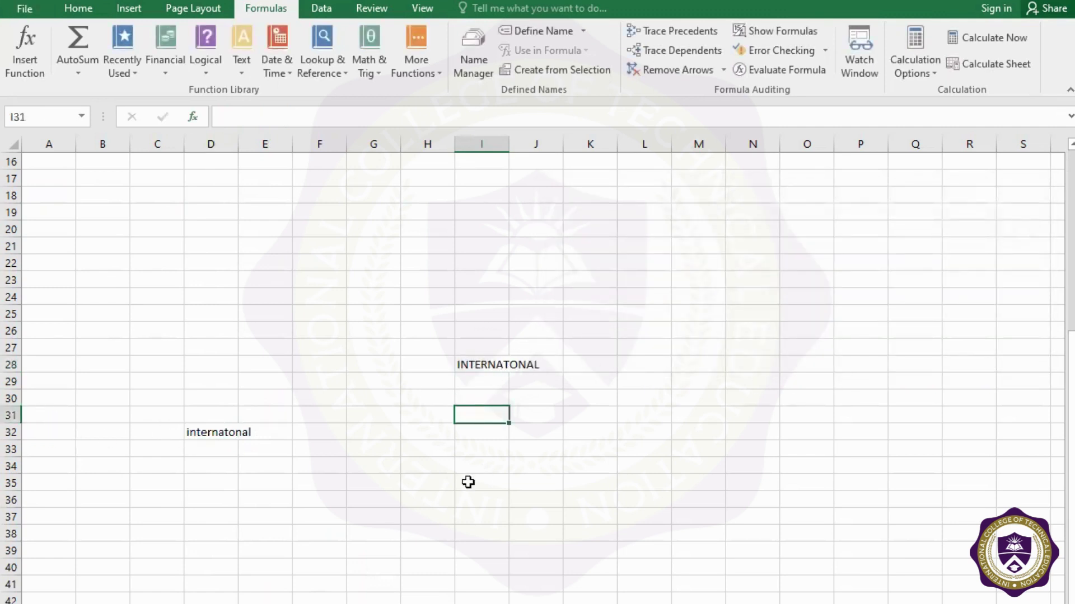
Insert =LOWER(I28) in G36 to turn it back into lowercase
click(392, 497)
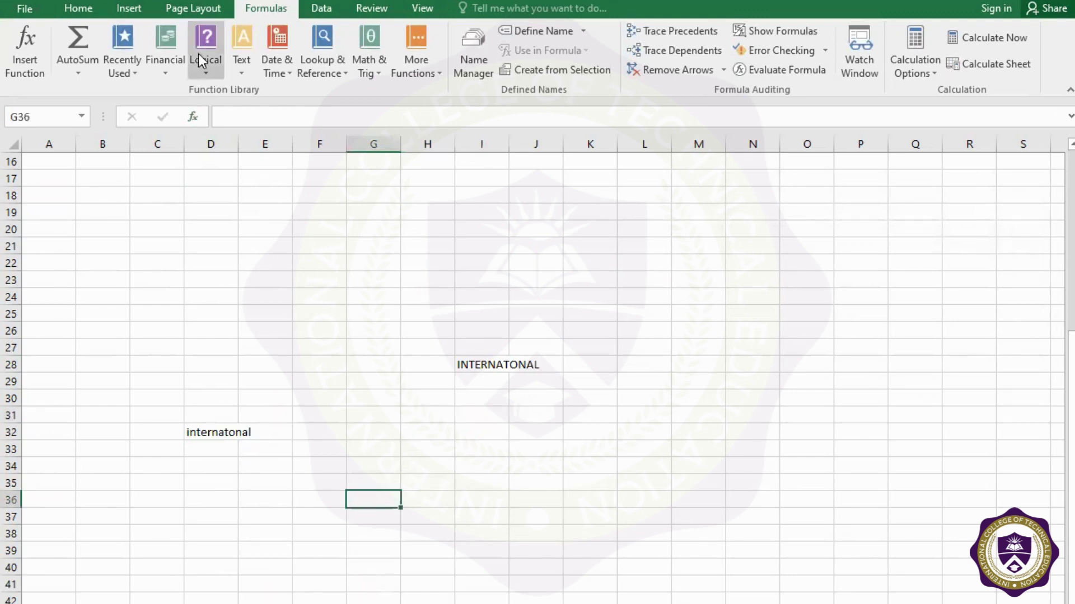
click(244, 69)
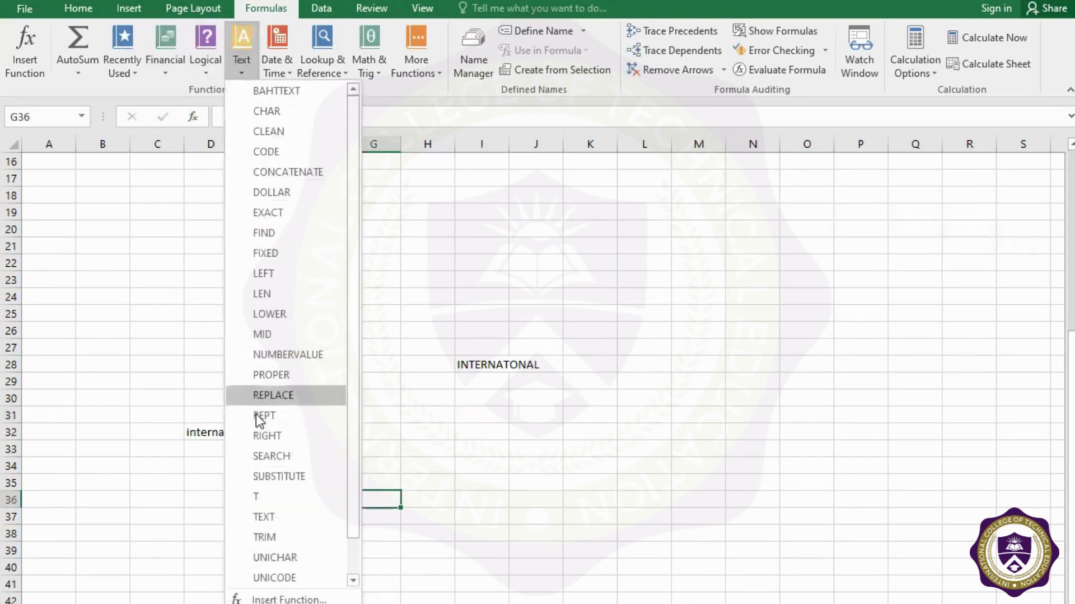
click(288, 315)
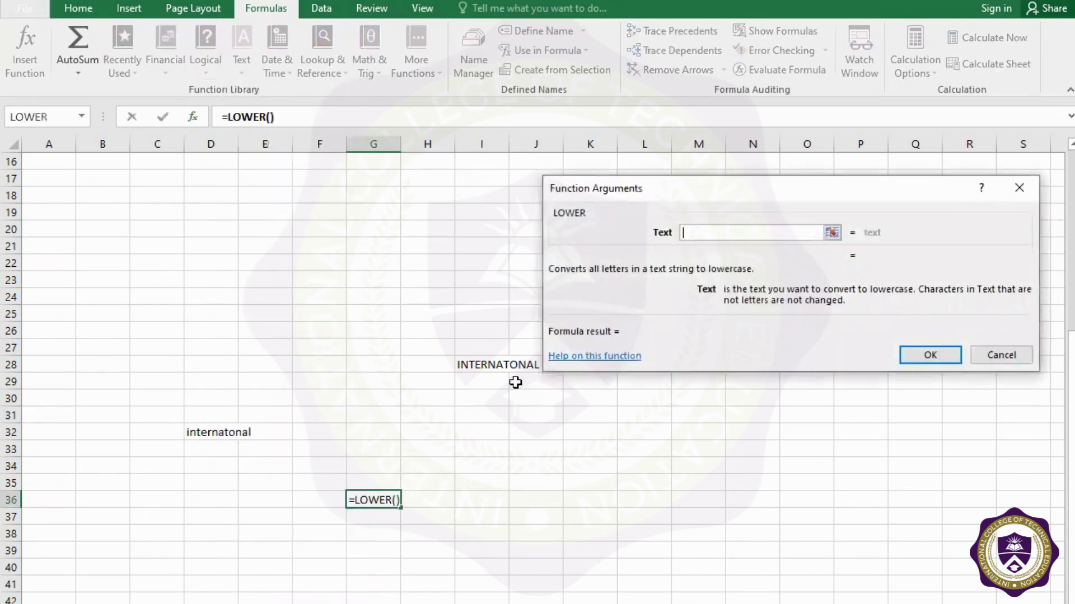
click(468, 365)
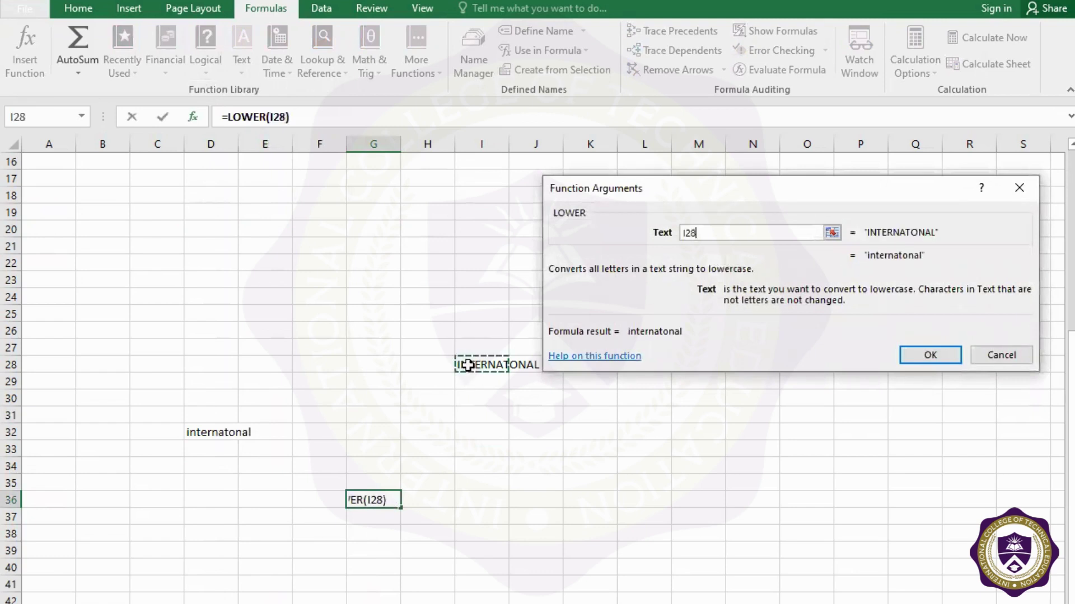
click(907, 352)
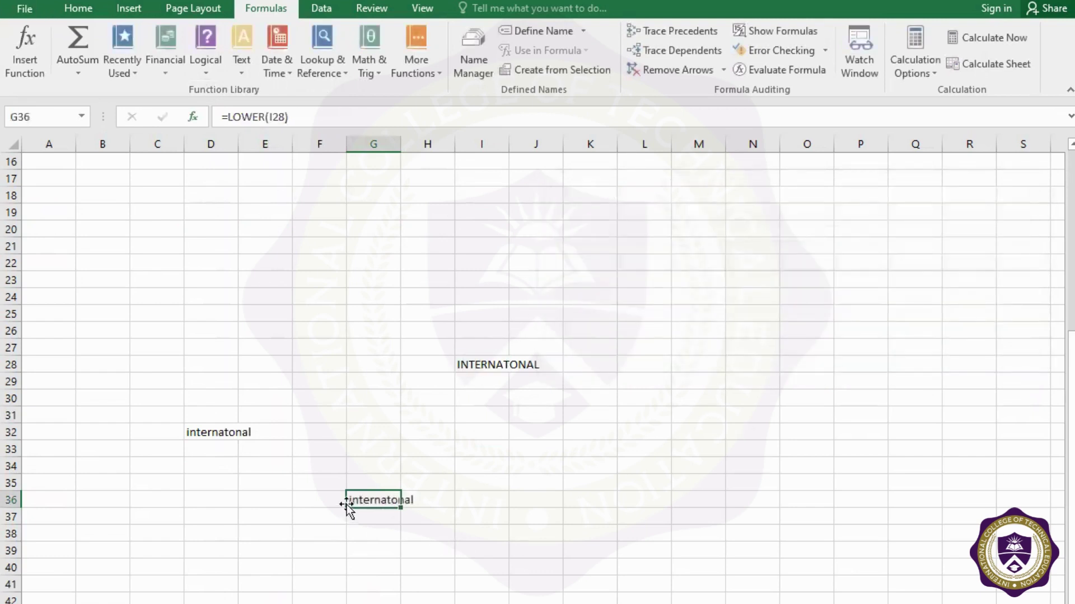
click(593, 453)
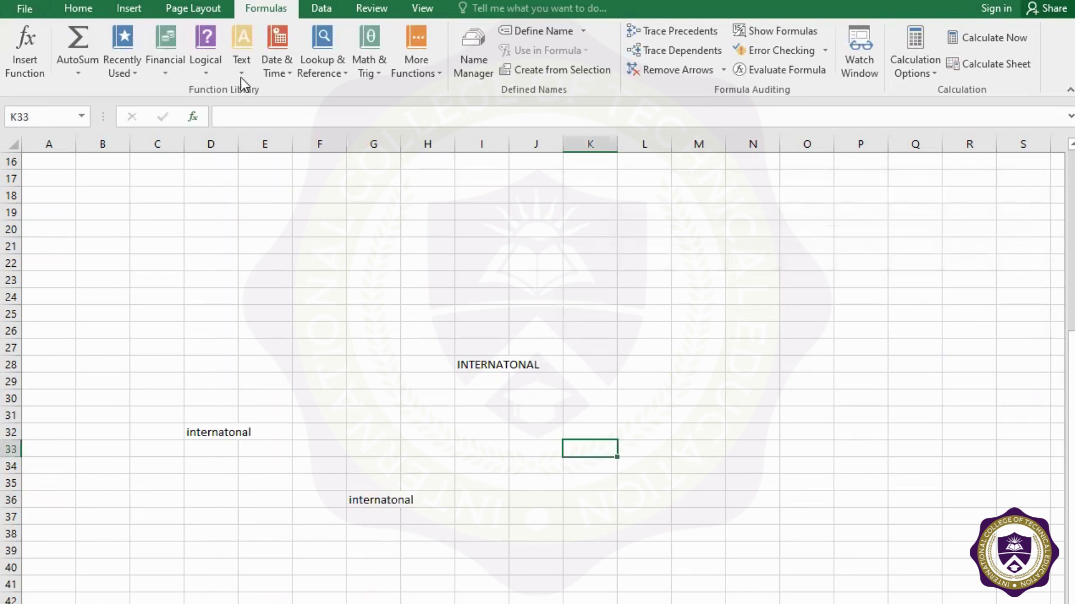
Insert =LEFT(G36,2) in K33 so it shows "in"
click(241, 76)
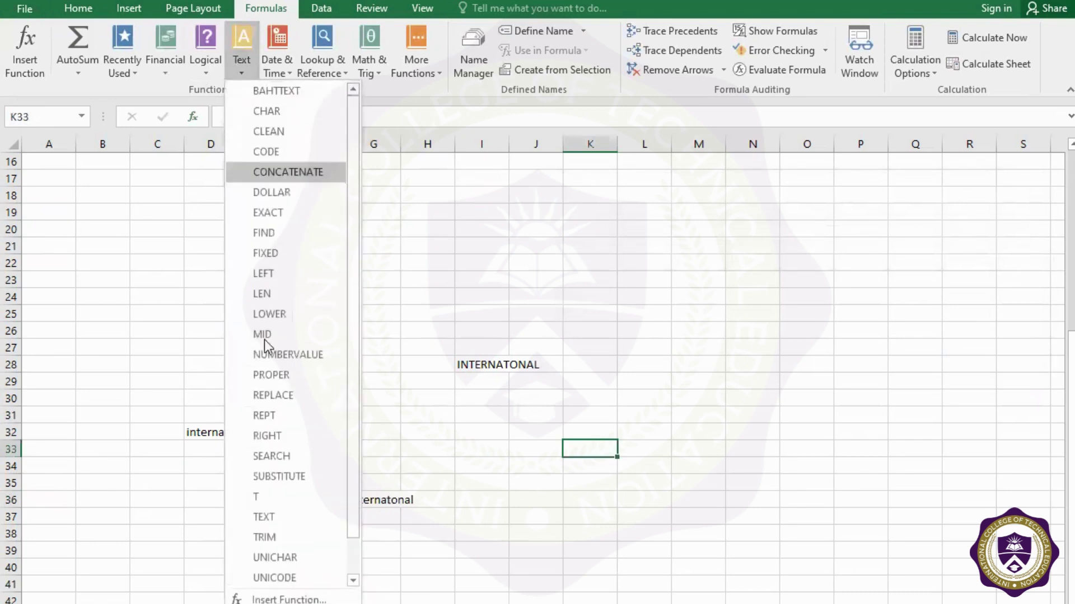
click(269, 275)
drag(718, 175, 745, 172)
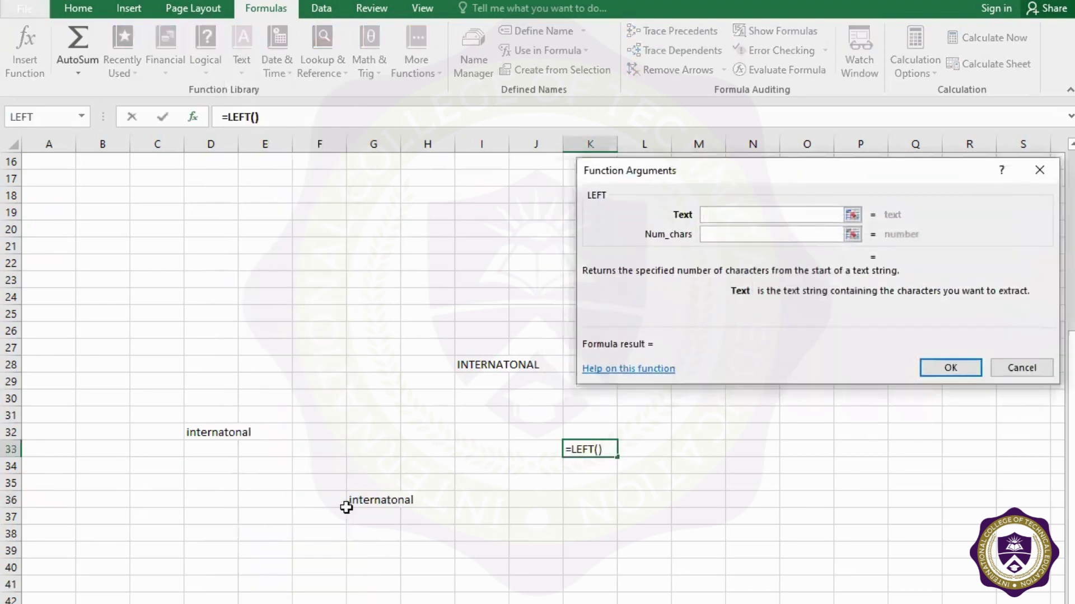
click(353, 499)
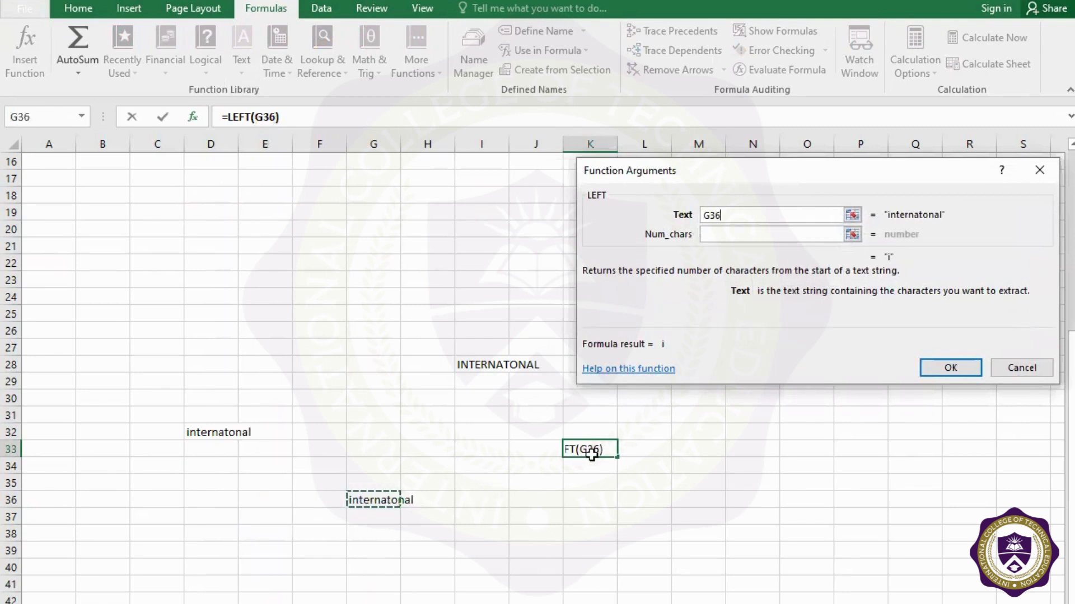
click(725, 234)
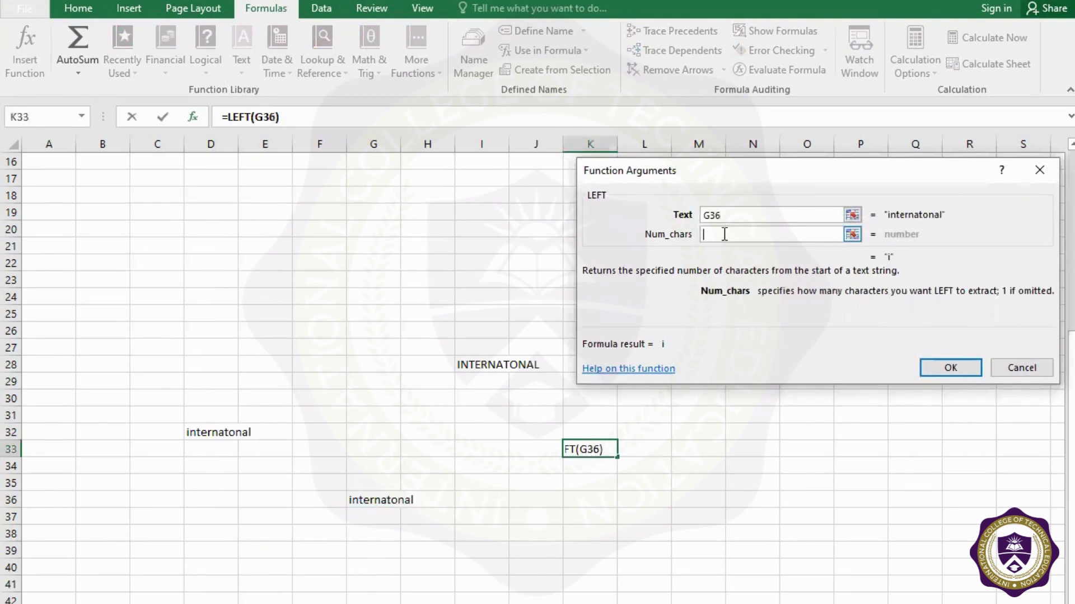
click(718, 215)
text(2)
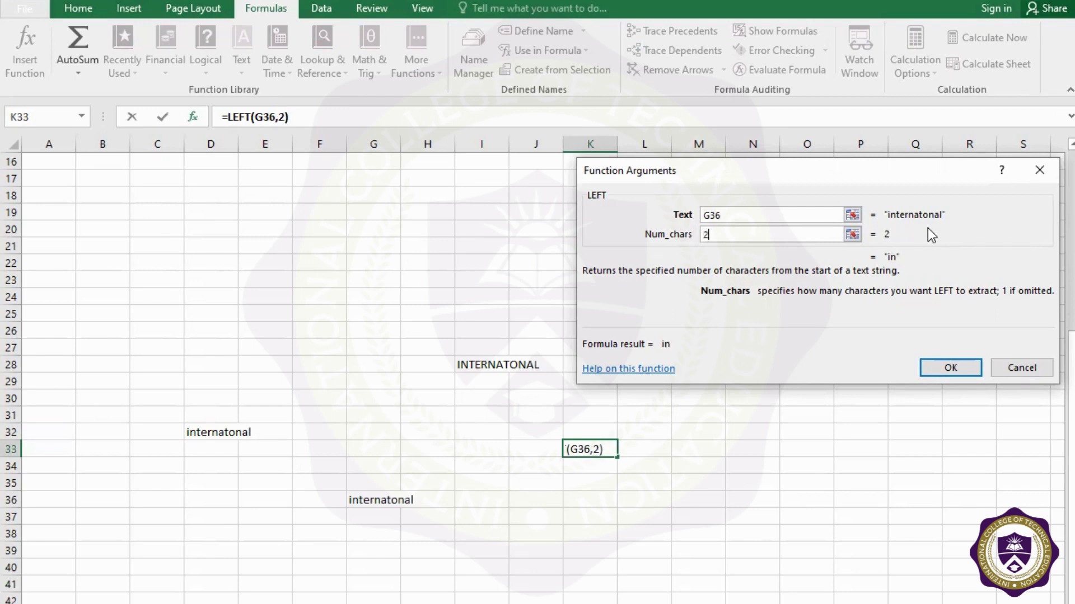
click(951, 370)
click(613, 485)
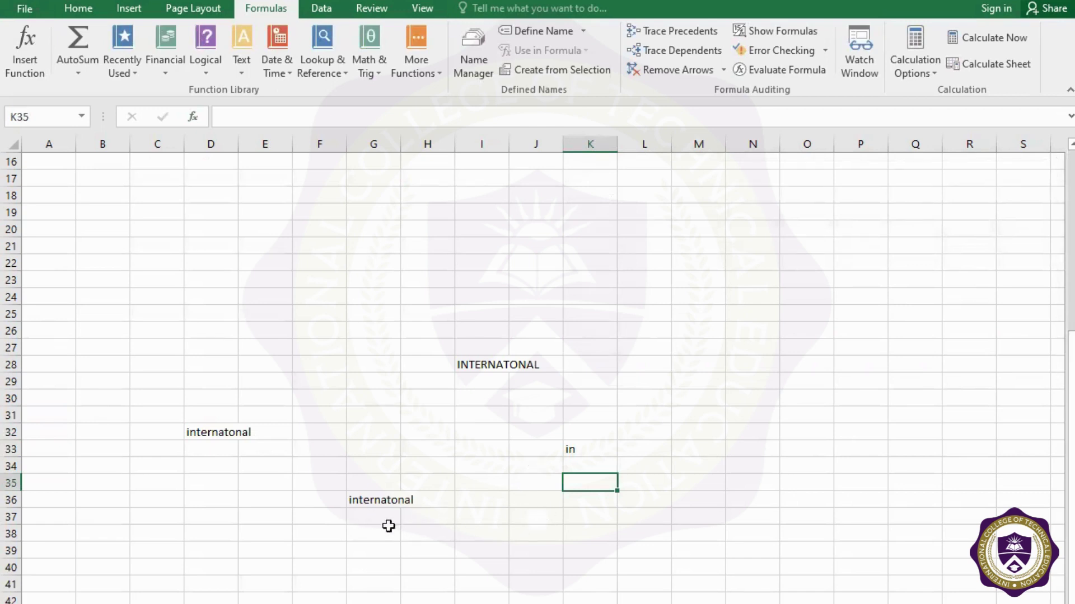
click(532, 547)
click(241, 71)
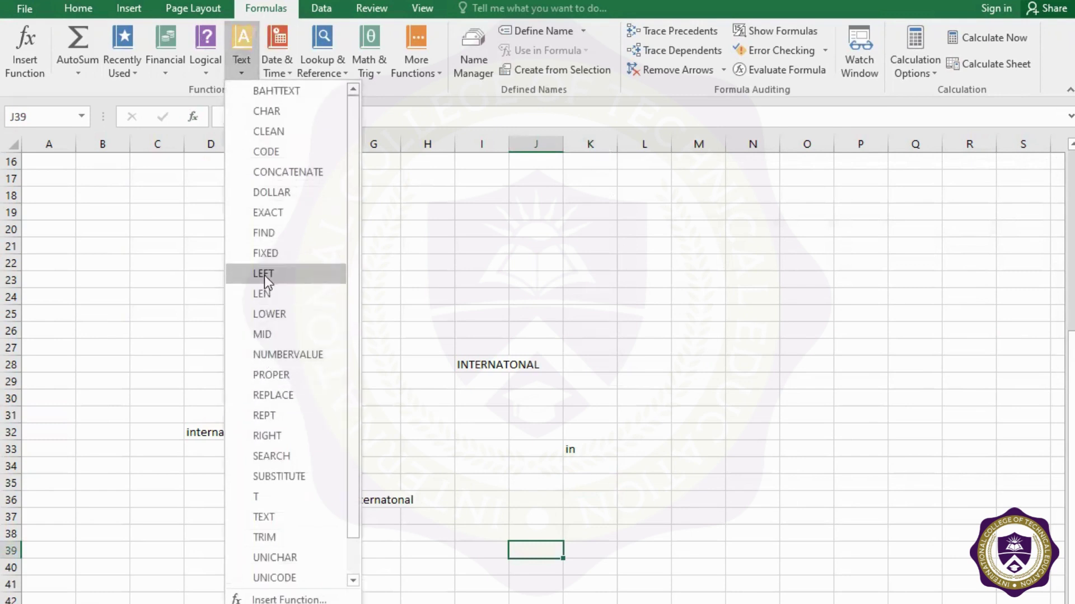
Insert =RIGHT(G36,3) in J39 so it shows "nal"
click(279, 435)
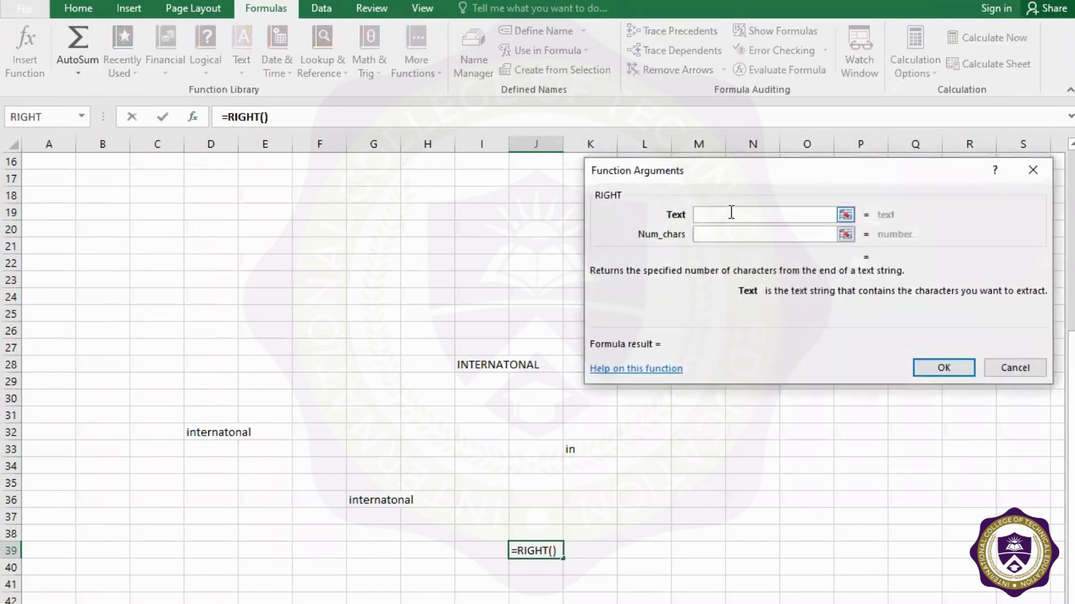
click(376, 500)
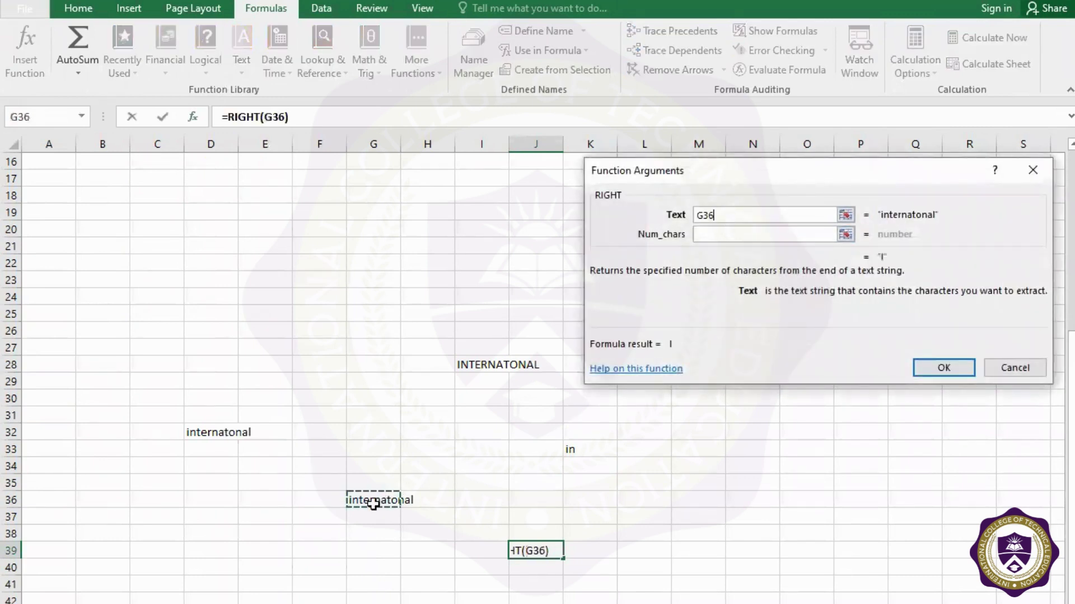
click(706, 234)
text(3)
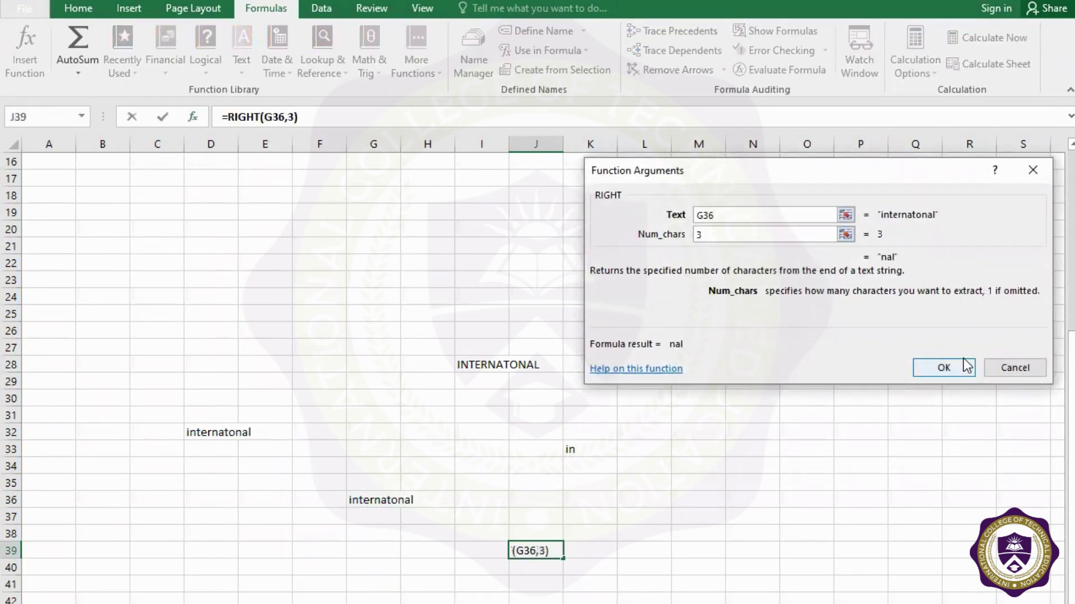
click(963, 365)
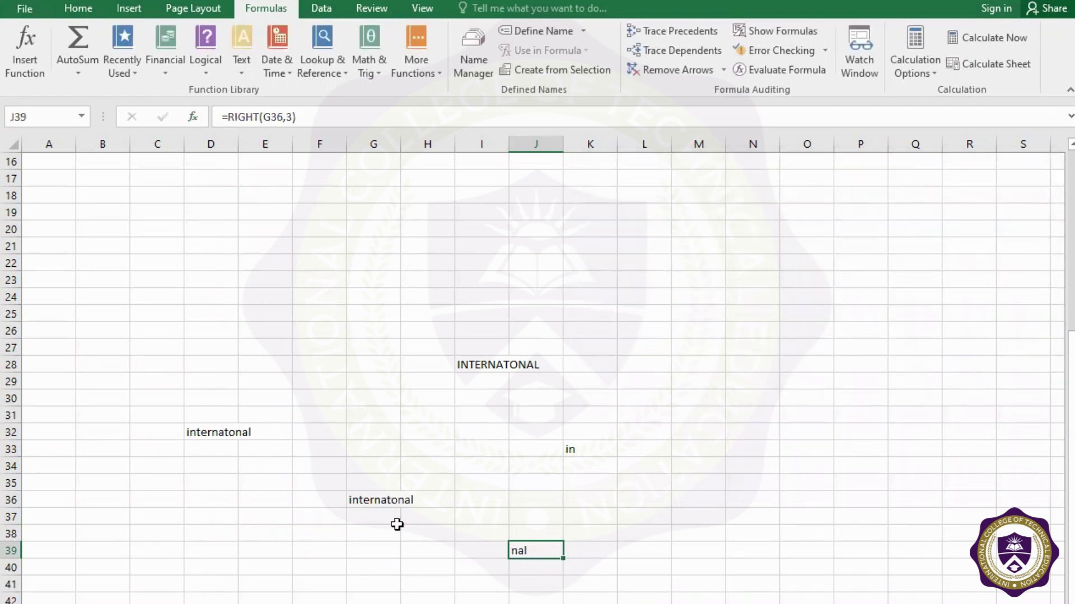
click(518, 568)
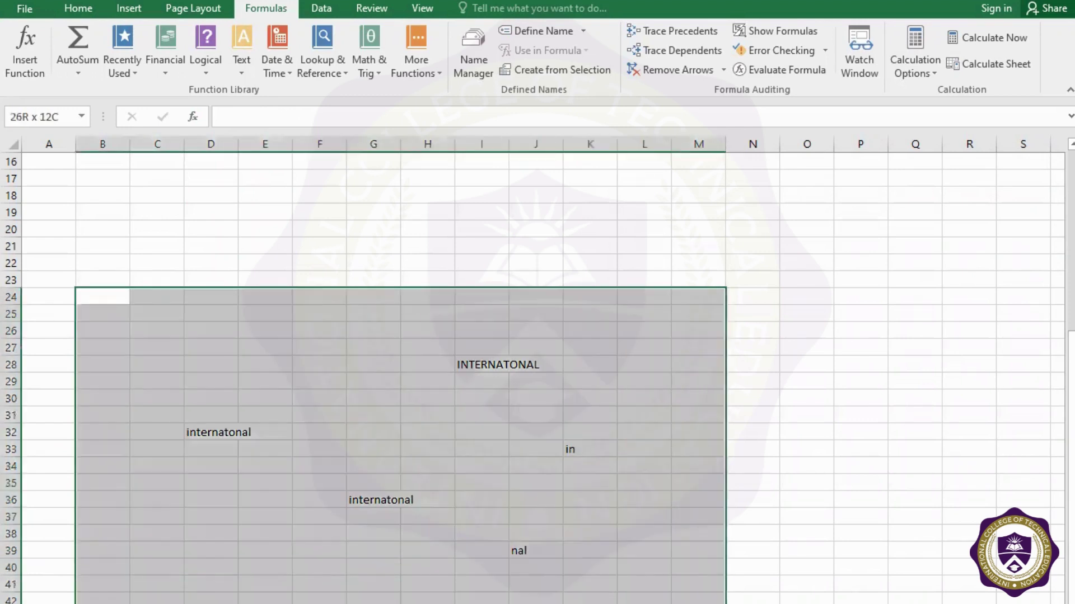
Clear the text-function examples from the B24:N42 area
drag(91, 296, 753, 598)
key(Delete)
click(426, 366)
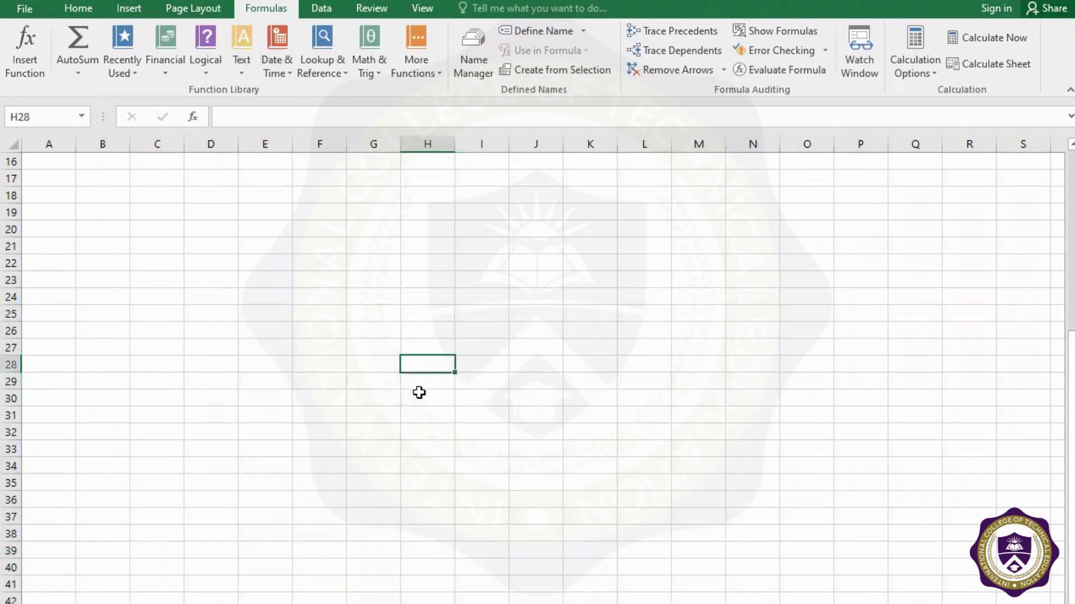
click(368, 451)
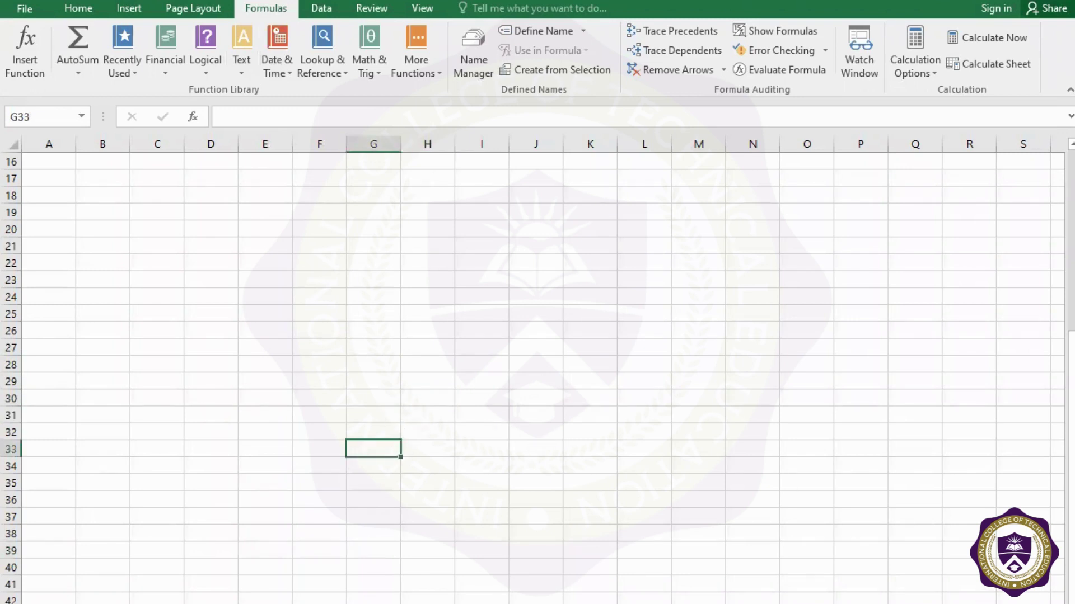
click(540, 480)
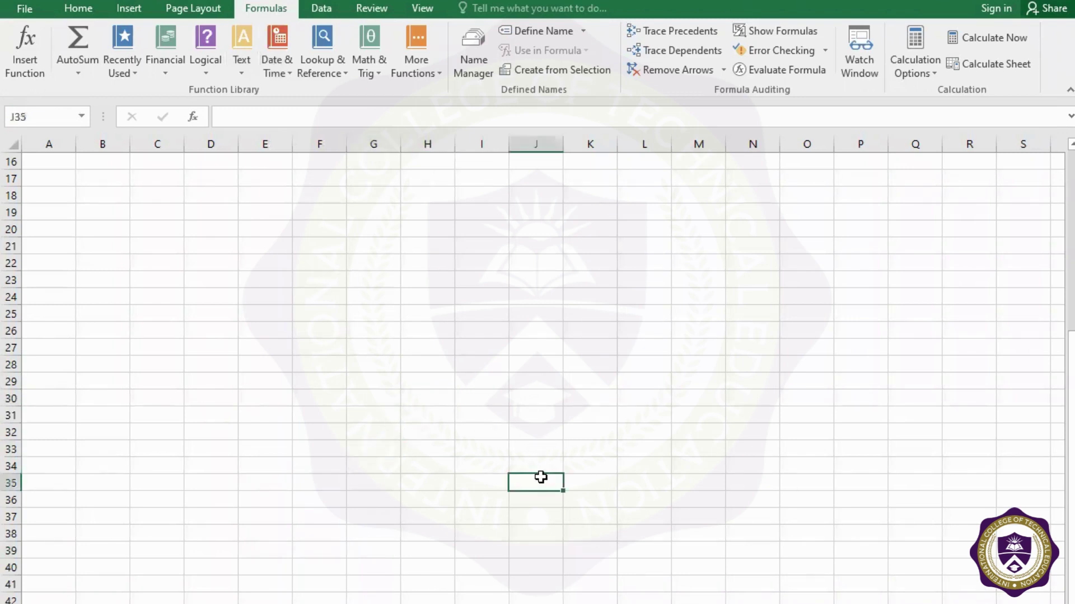
click(599, 568)
Enter =now() in I35, then undo the timestamp entry
click(499, 482)
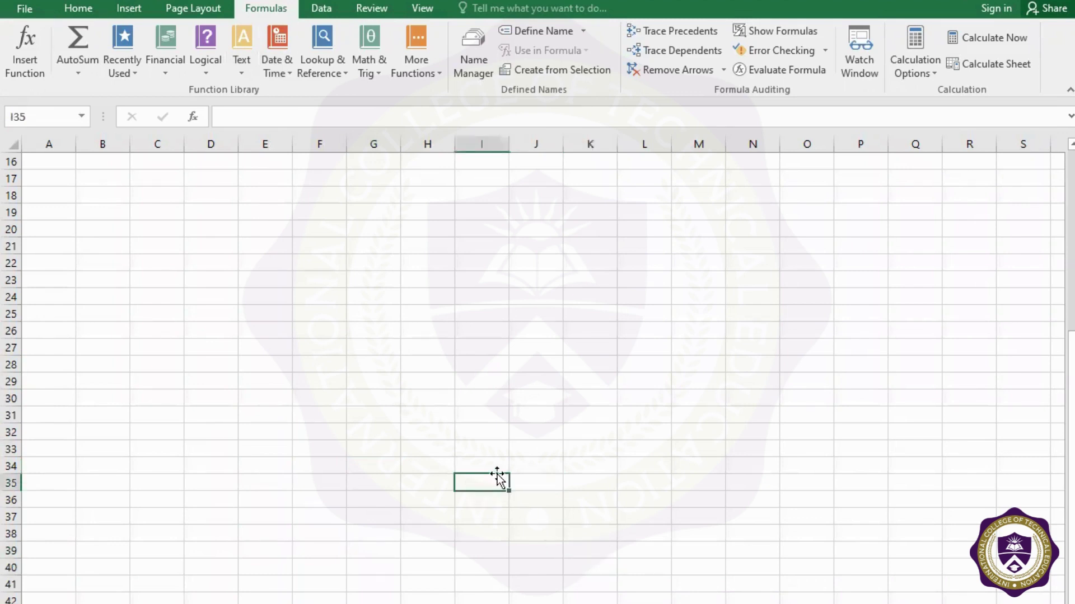
text(=)
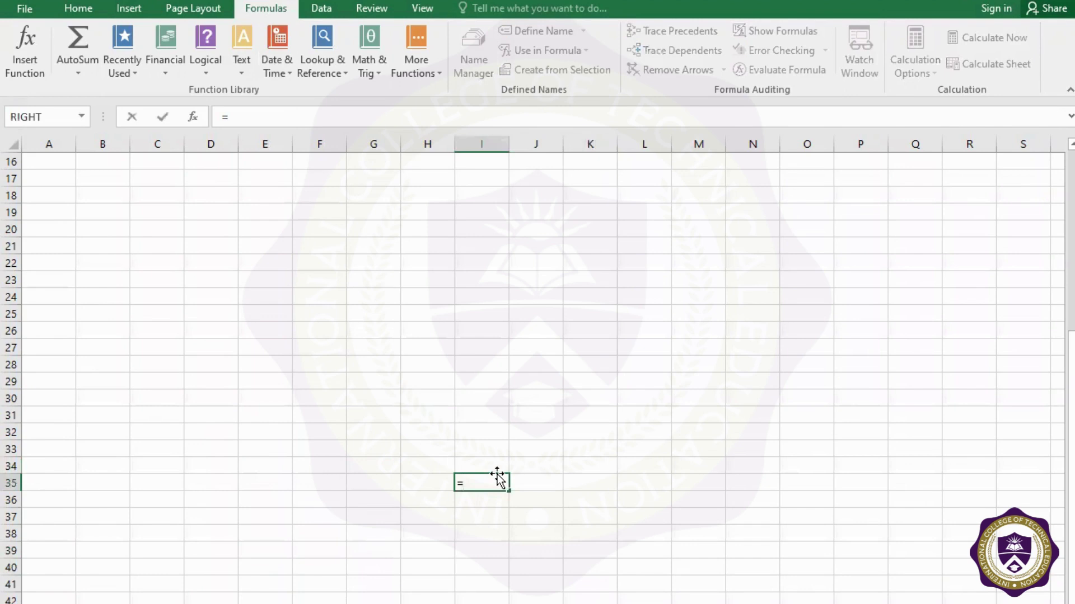
text(now)
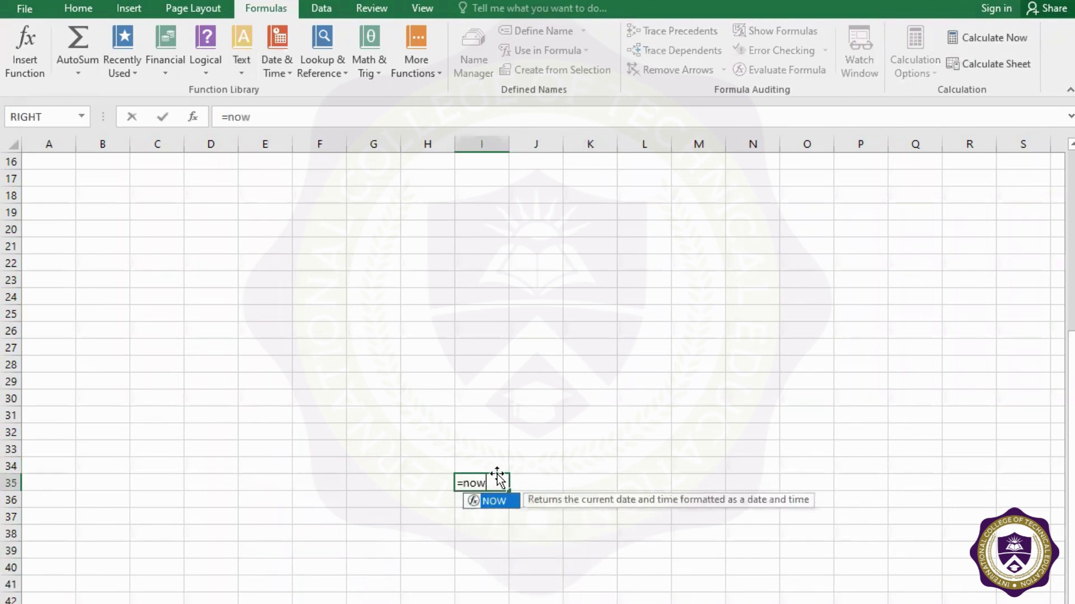
text(())
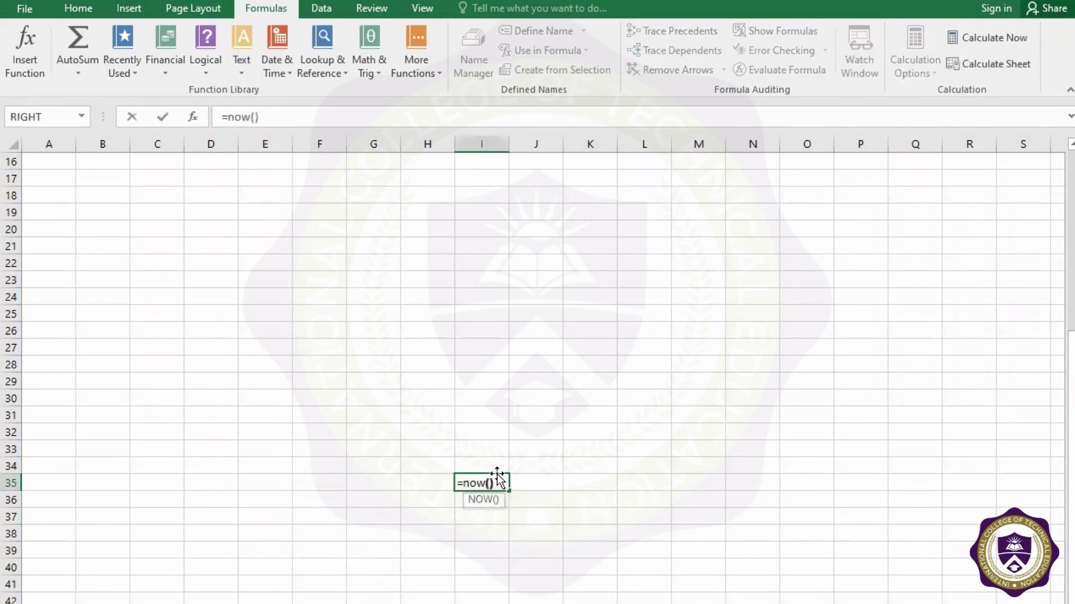
key(Return)
click(512, 532)
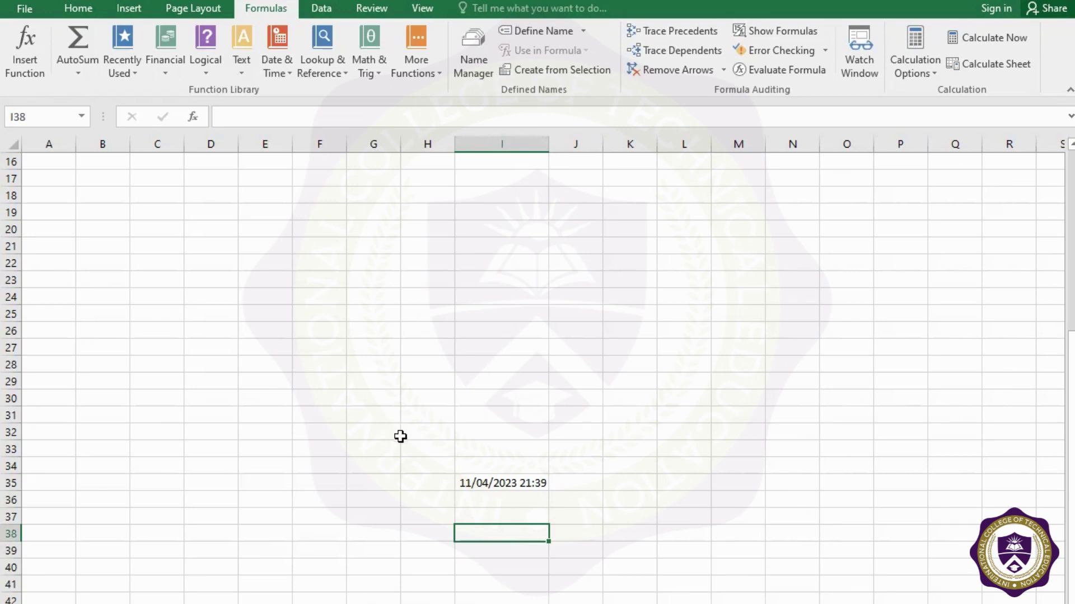
key(ctrl+z)
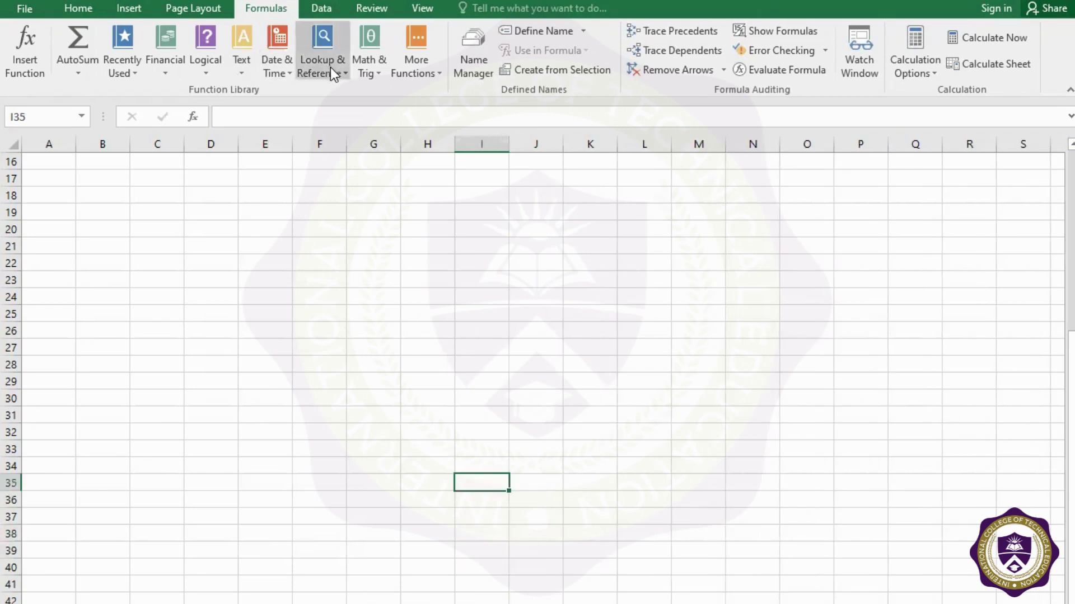
Put borders around every cell of the range A23:E35
click(428, 68)
mouse_move(439, 91)
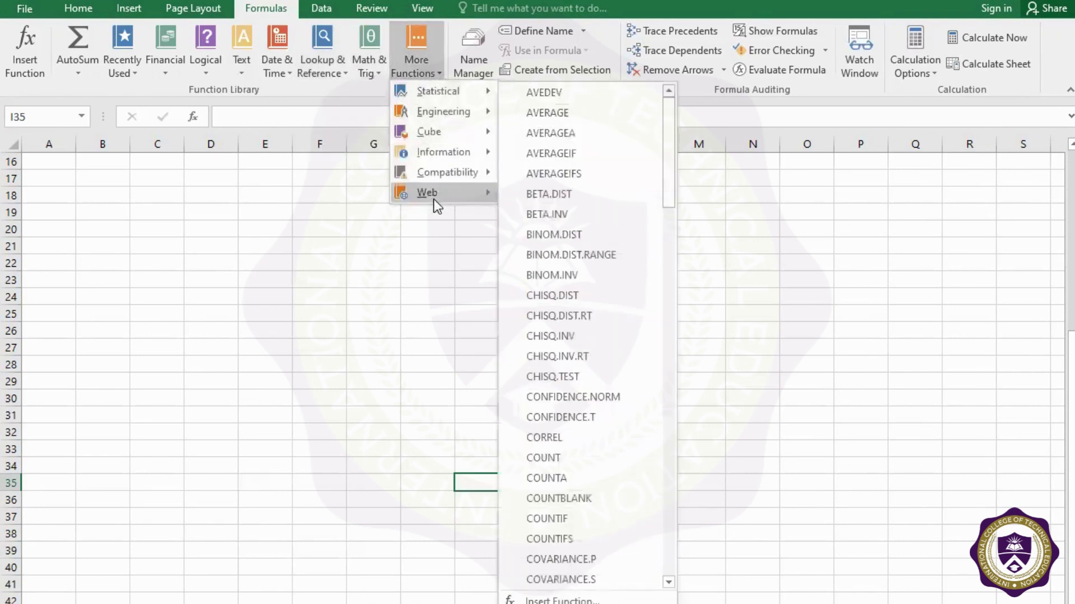
click(415, 226)
click(462, 310)
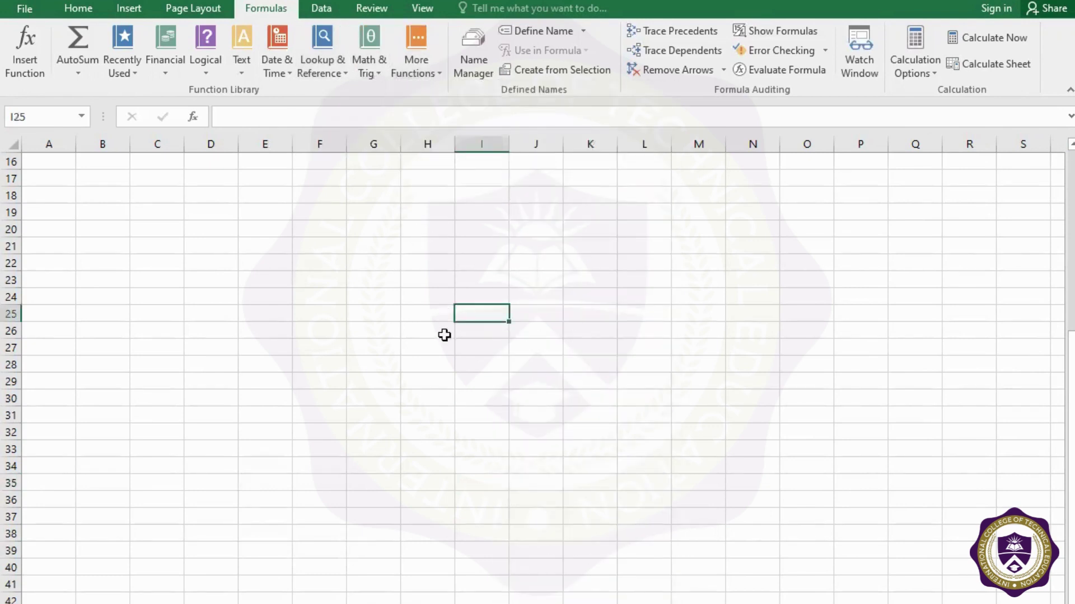
click(442, 344)
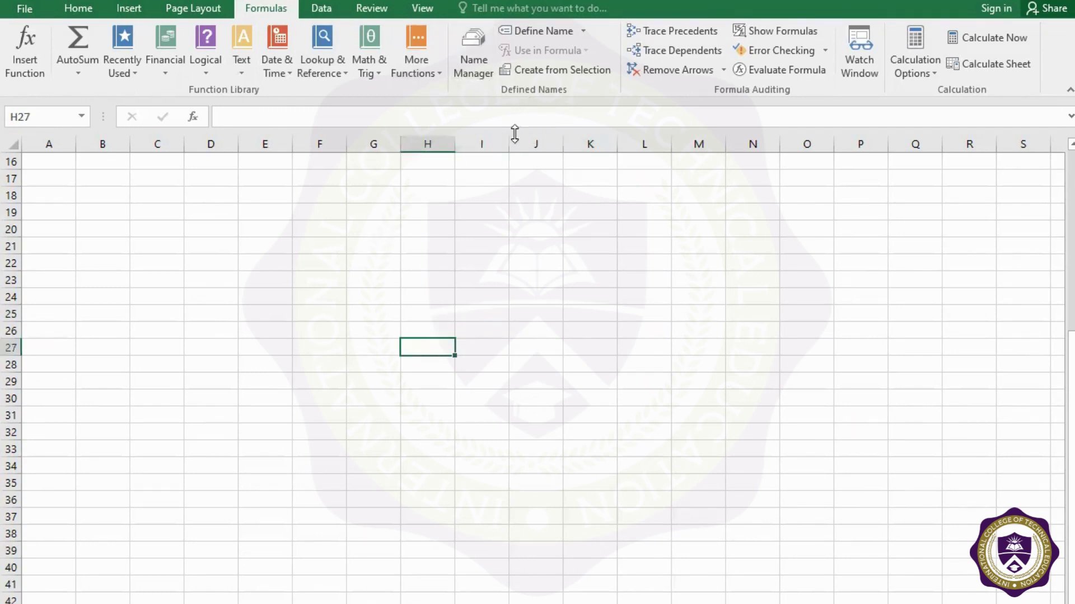
scroll(236, 240, down, 1)
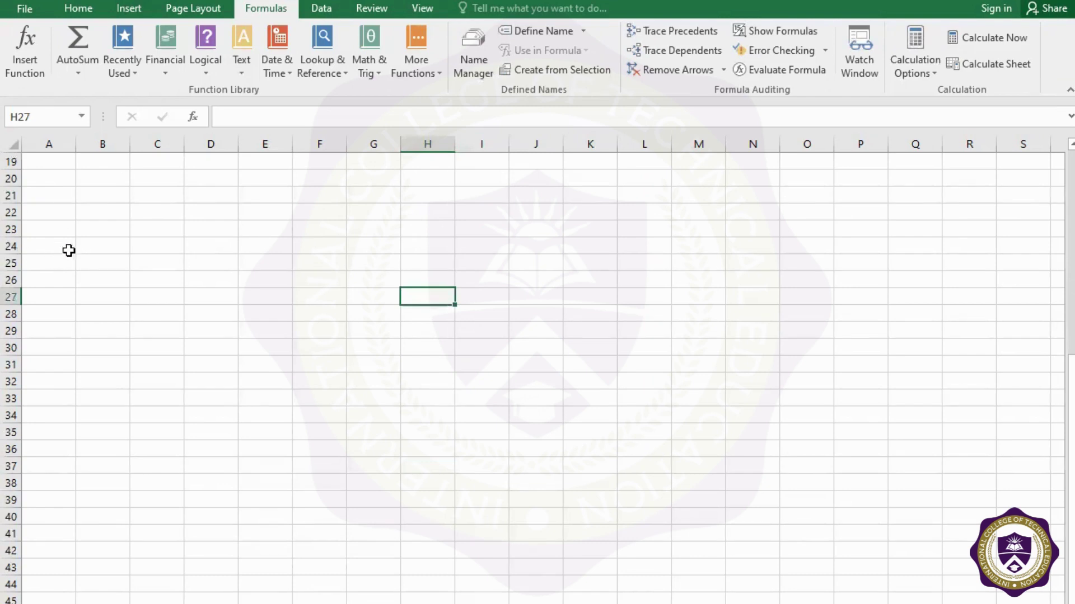
drag(55, 229, 247, 439)
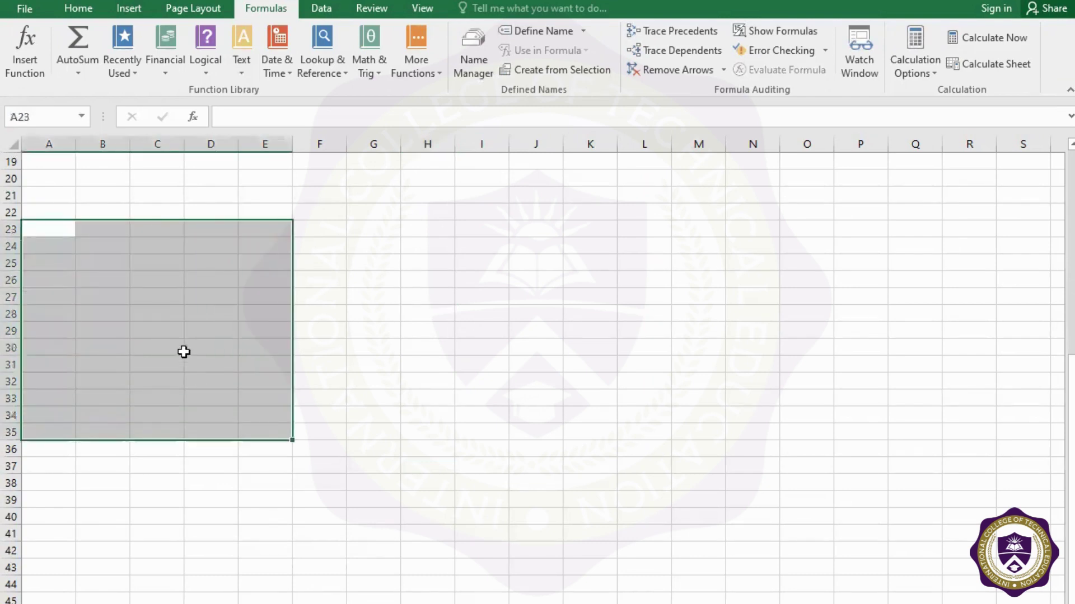
right_click(163, 287)
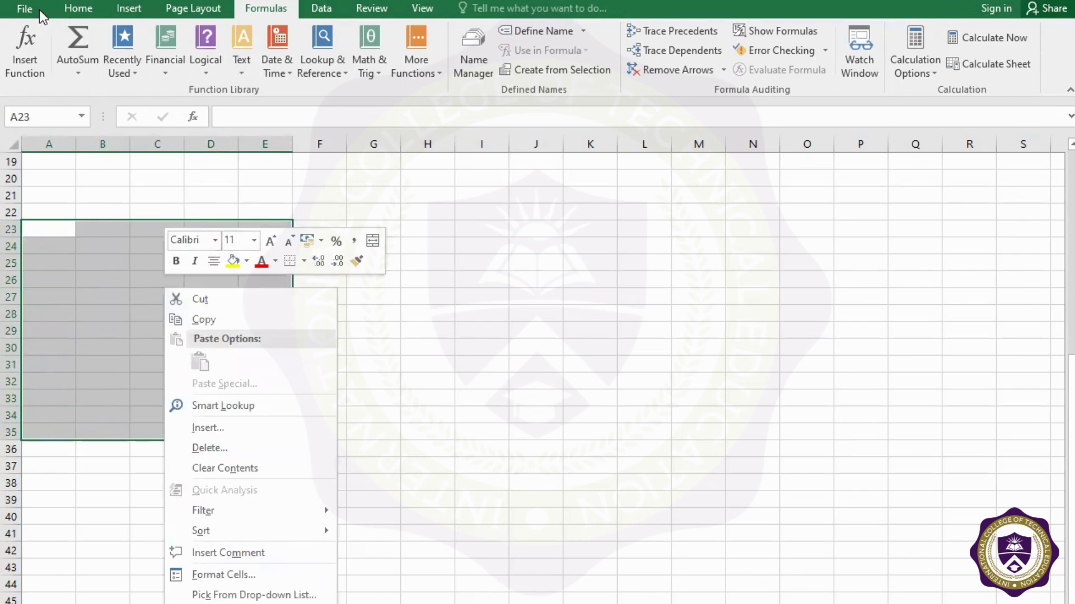
click(68, 10)
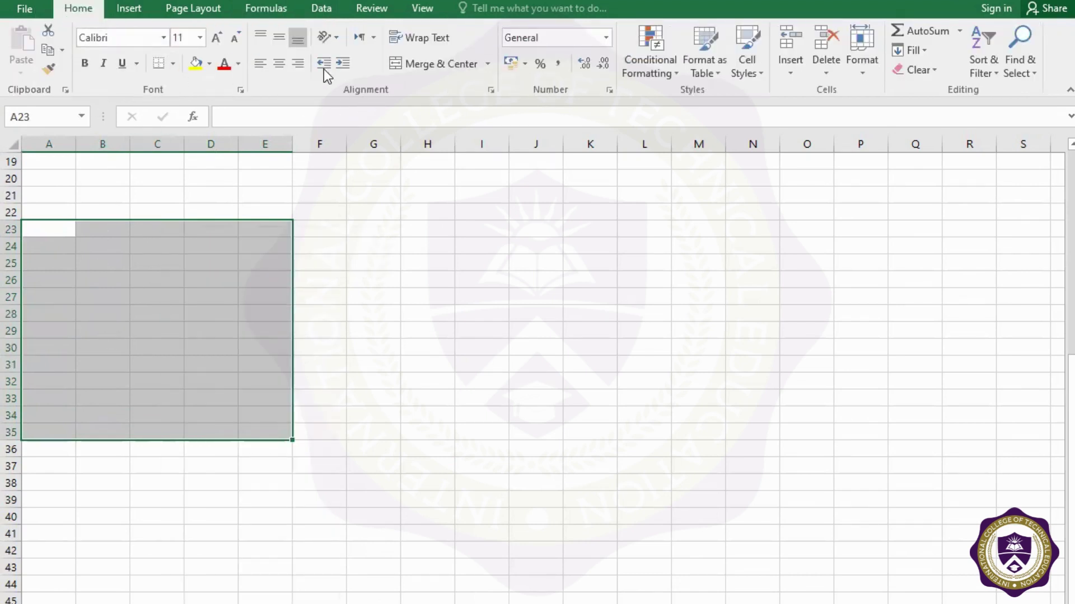
right_click(109, 287)
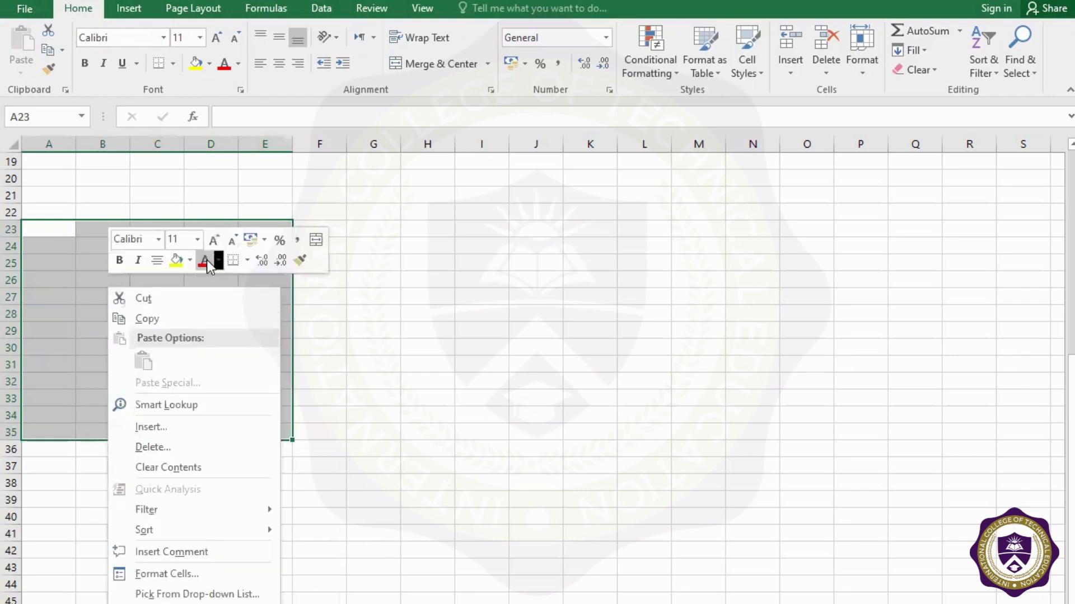
click(248, 260)
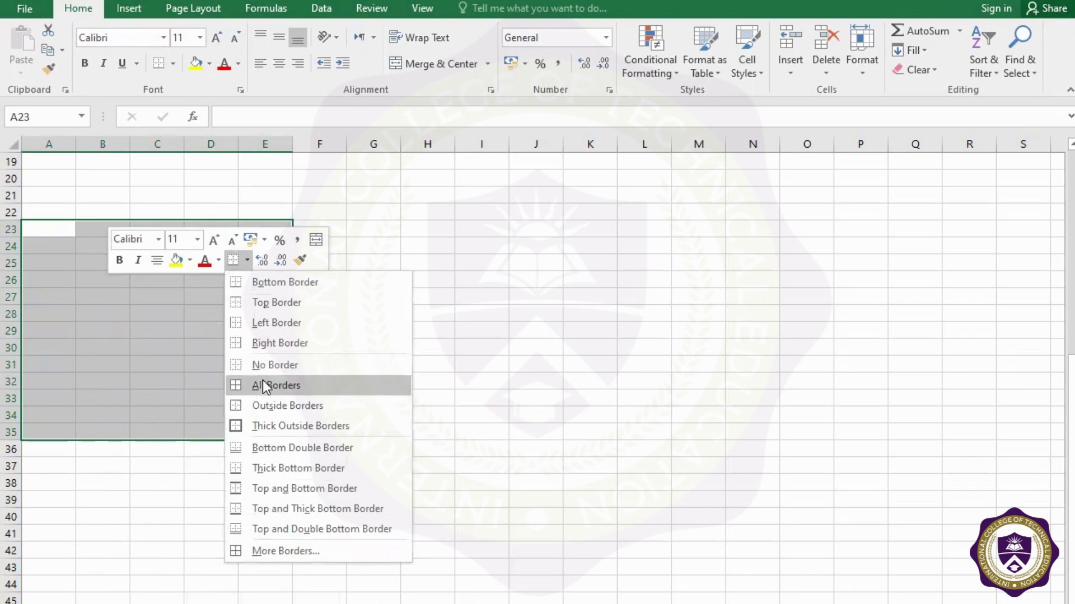
click(263, 385)
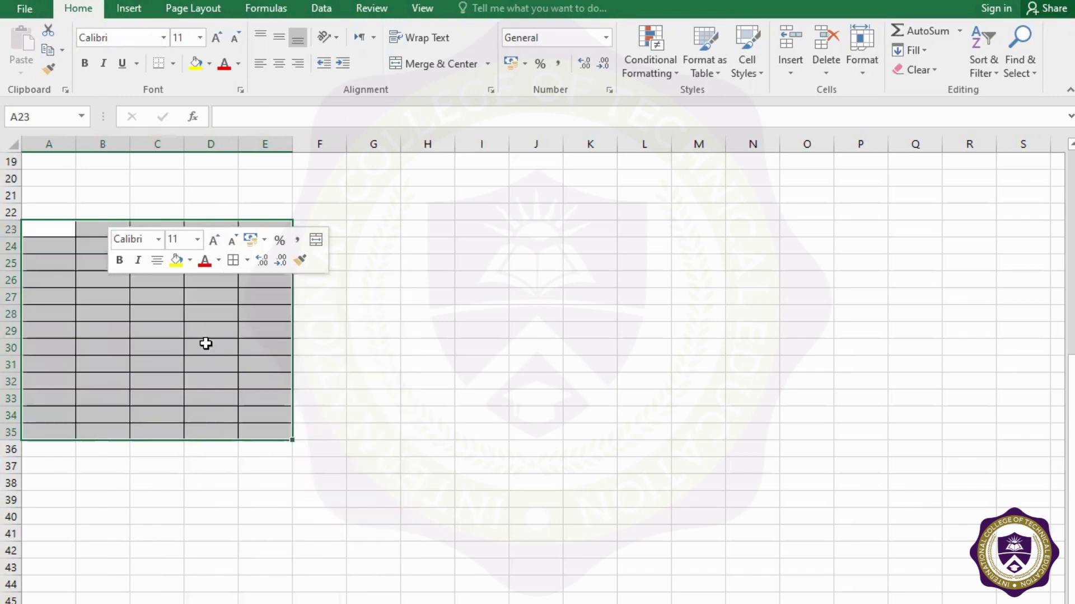
Define the workbook-scoped name 'meer' for Sheet1!$A$23:$E$35
click(265, 10)
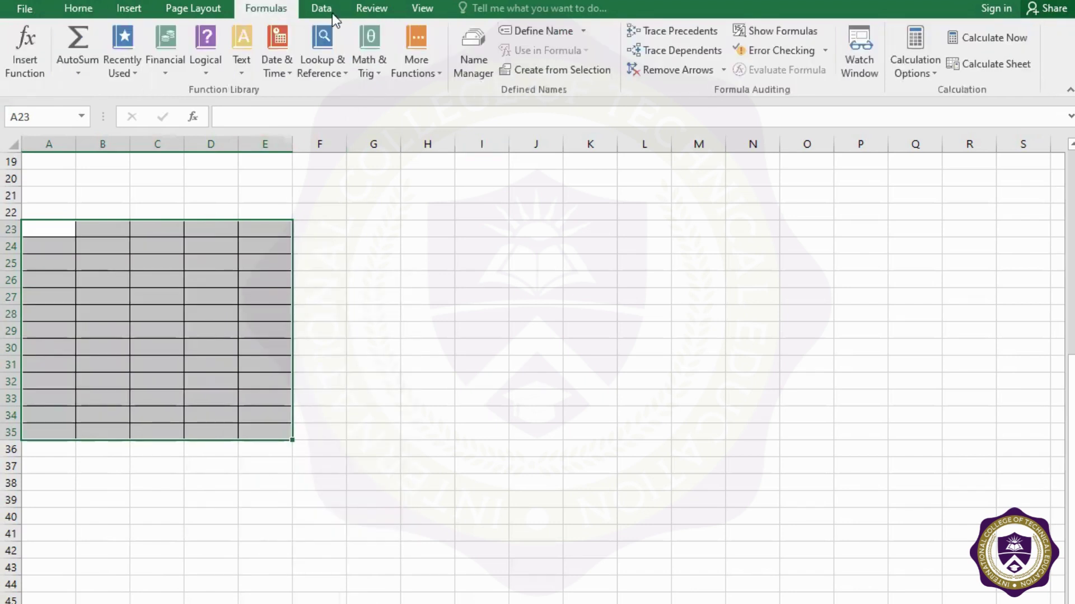
click(530, 32)
text(meer)
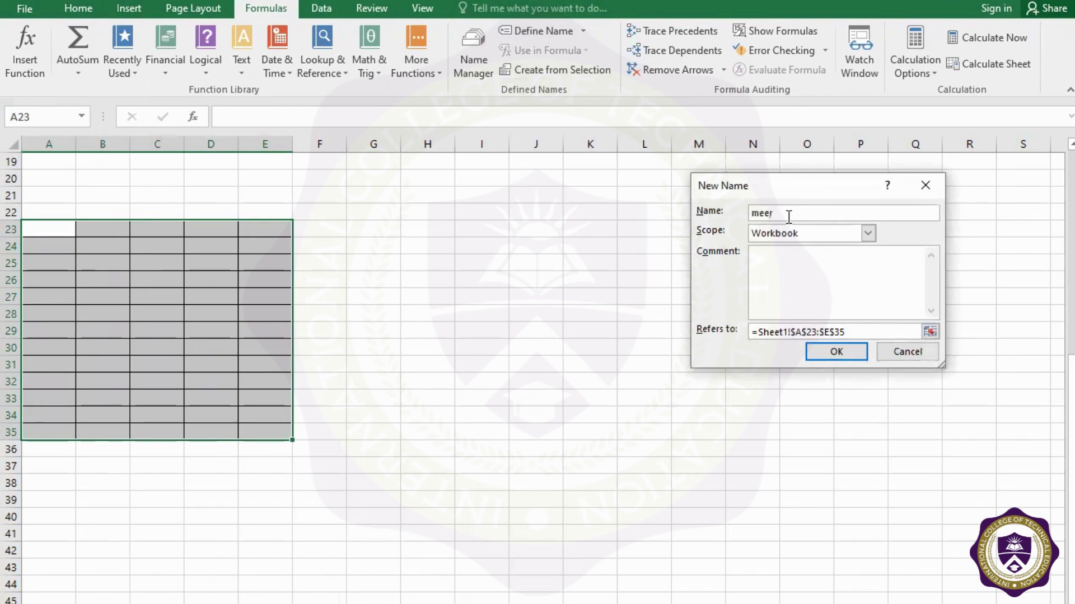
click(844, 349)
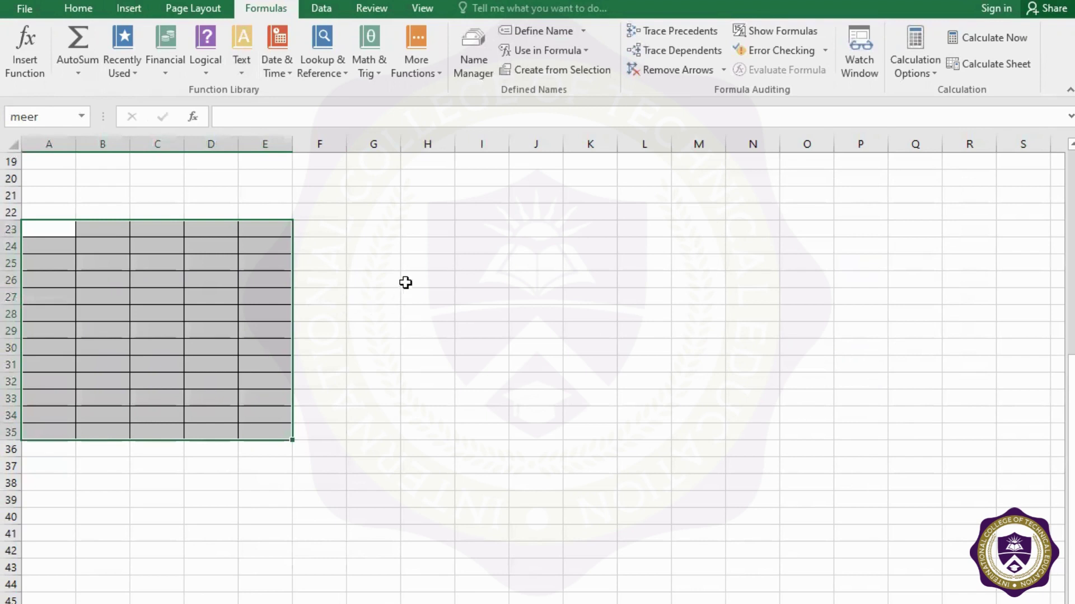
Apply All Borders to G24:J35 and give the range a defined name
drag(375, 248, 523, 434)
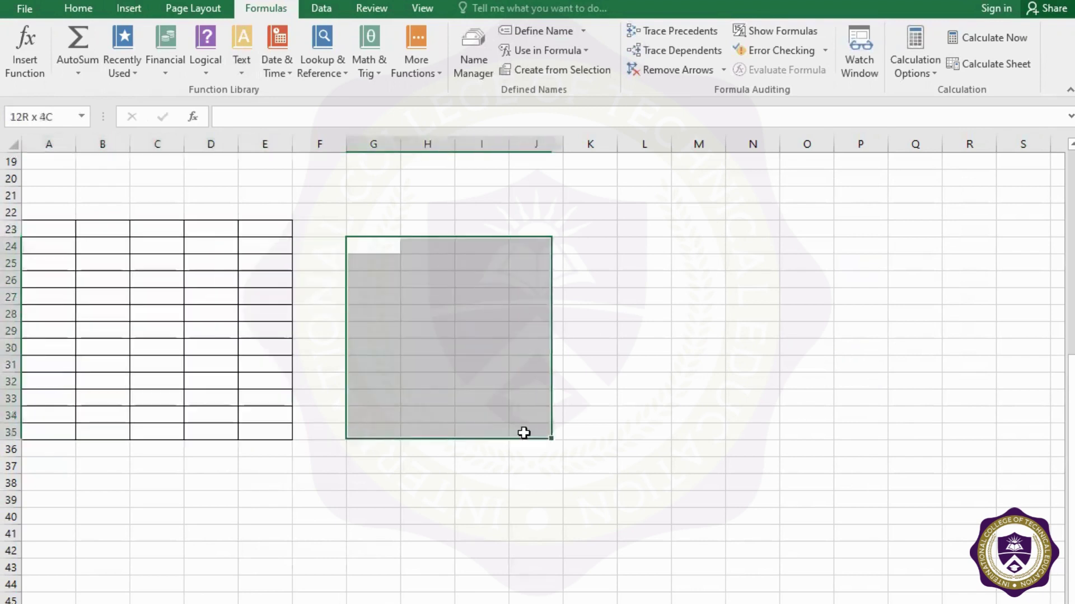
right_click(462, 342)
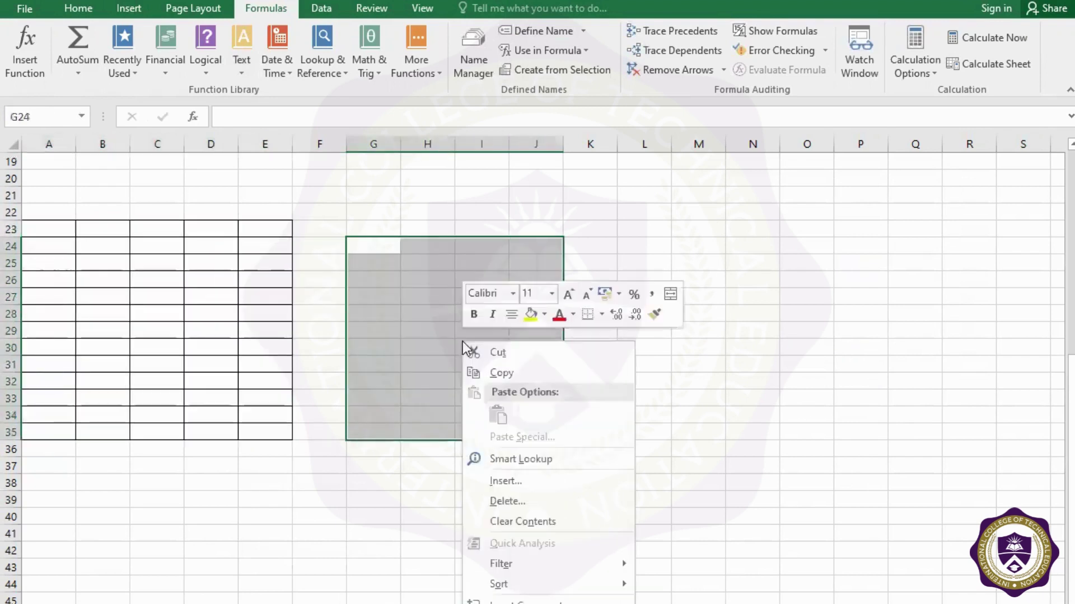
click(602, 314)
click(611, 440)
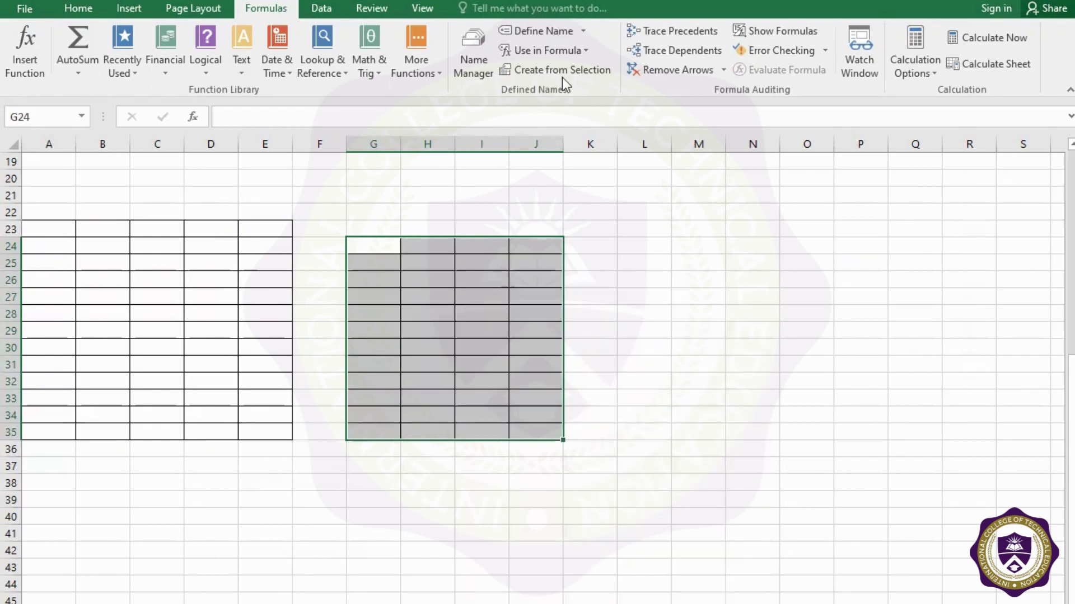
click(530, 32)
text(sameer)
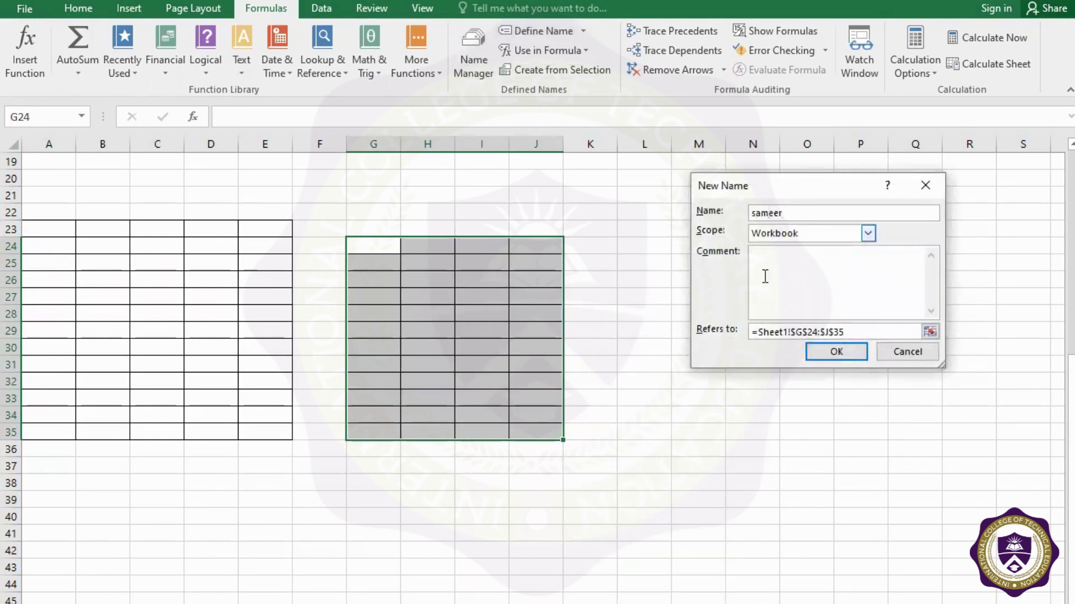
click(837, 352)
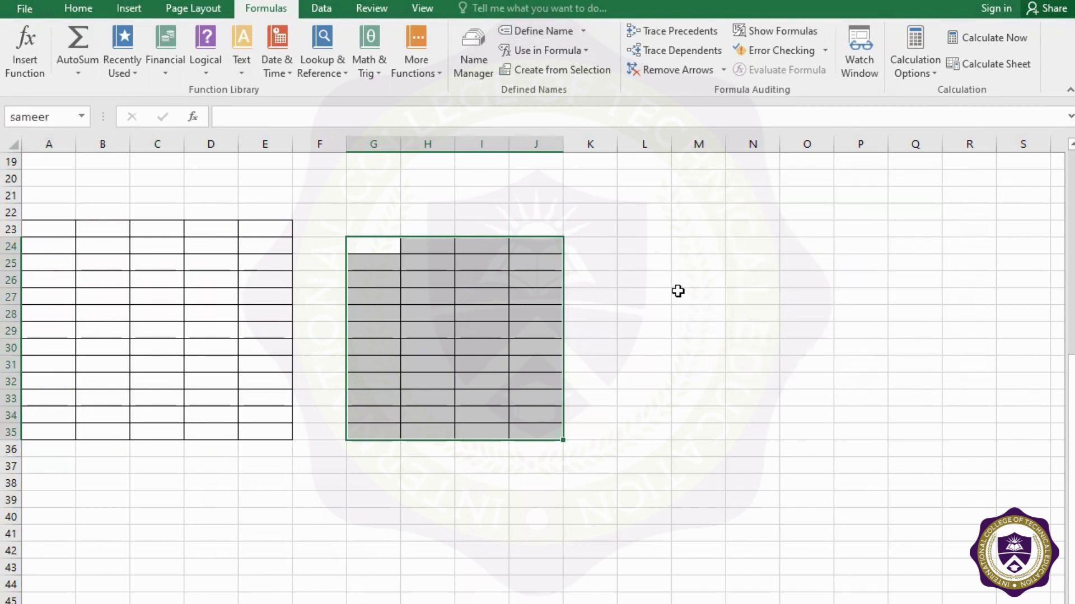
Define the workbook-scoped name anas for the range L25:P37
drag(658, 271, 862, 471)
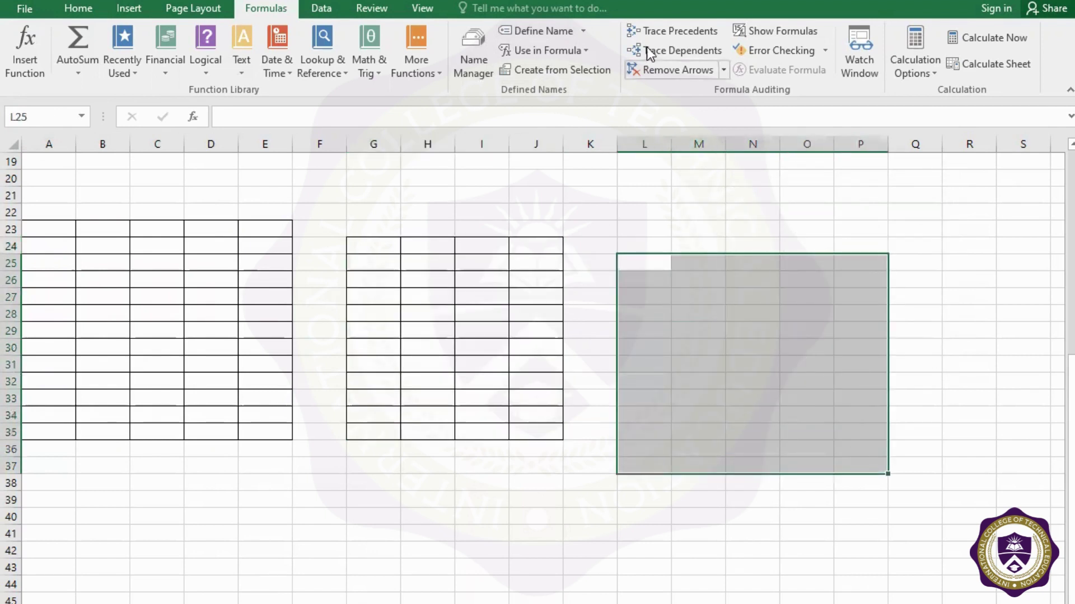
click(543, 32)
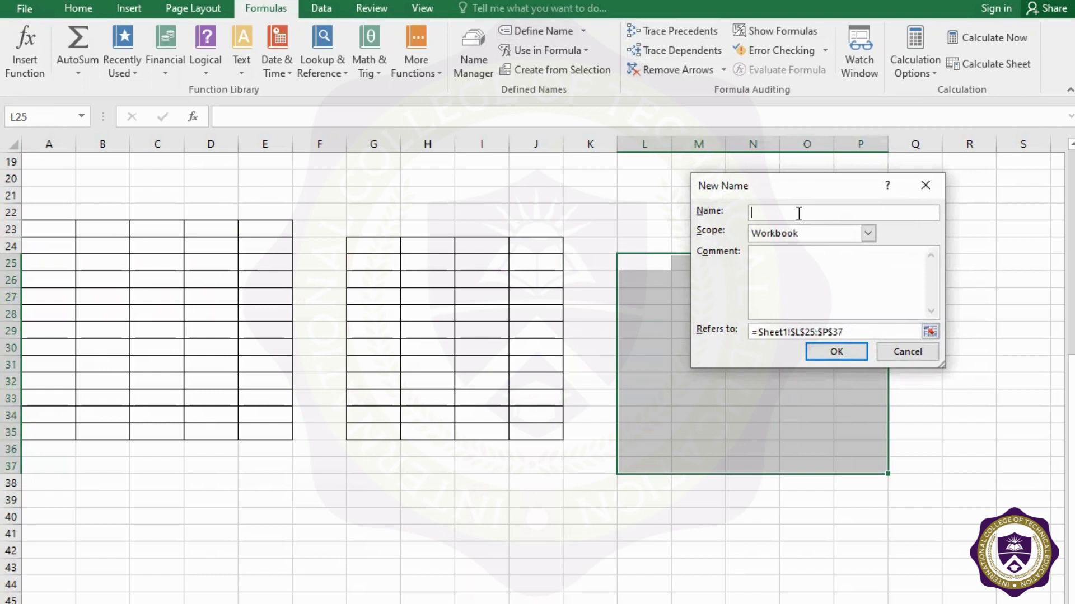
text(anas)
click(836, 352)
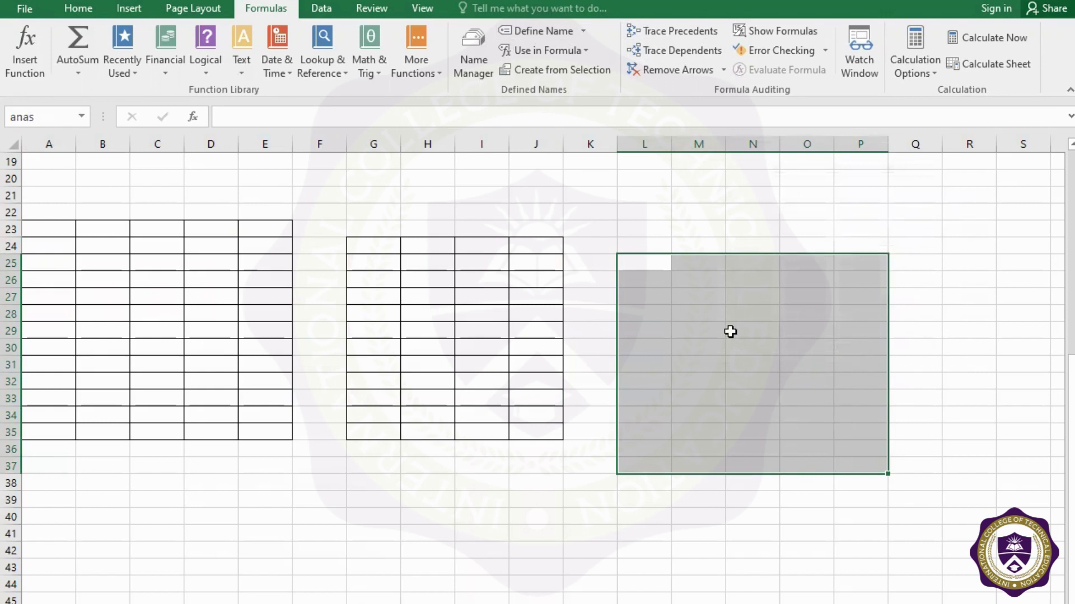
click(726, 331)
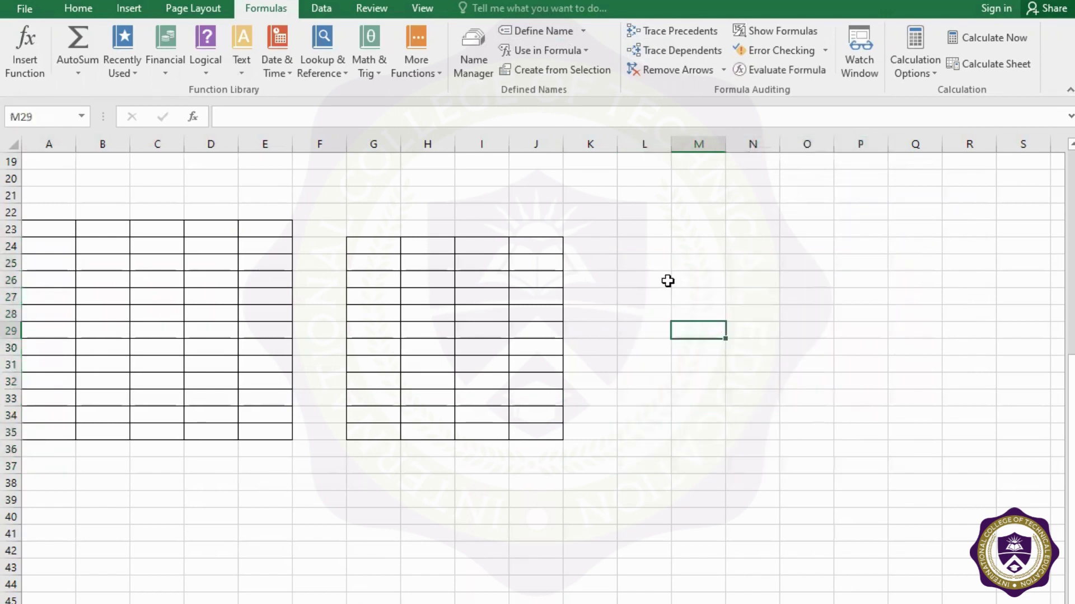
Apply All Borders to every cell of L25:P37
mouse_move(645, 260)
mouse_down()
mouse_move(833, 457)
mouse_move(882, 465)
mouse_up()
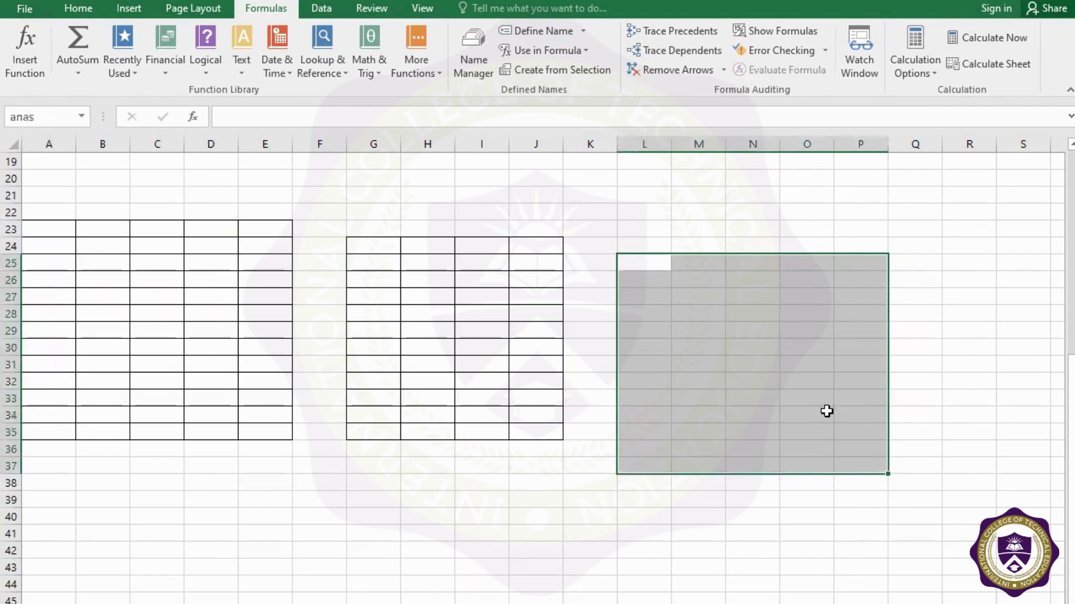
right_click(707, 307)
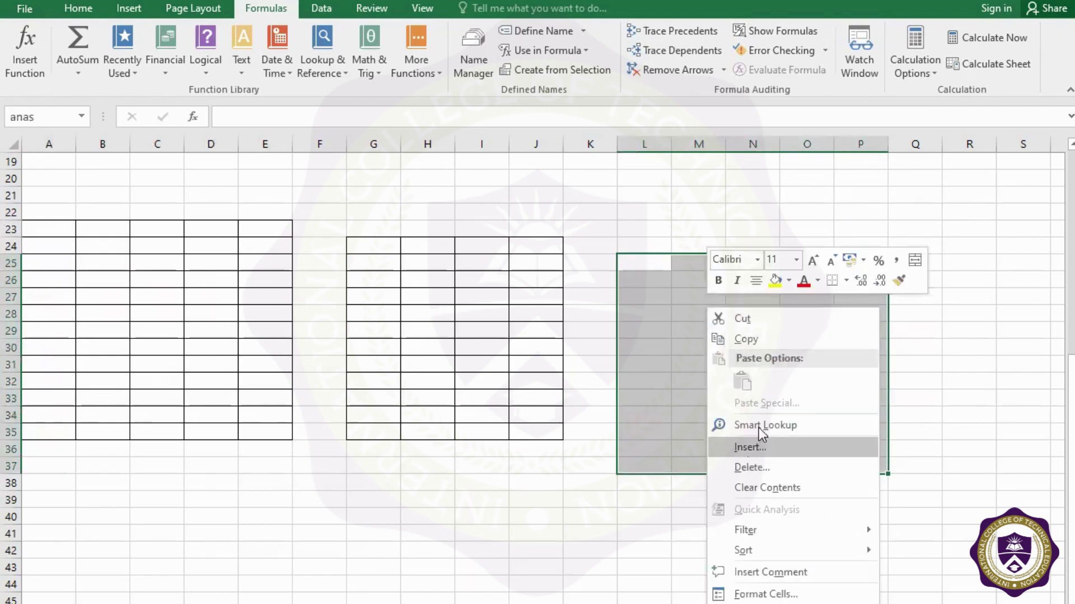
click(847, 281)
click(858, 408)
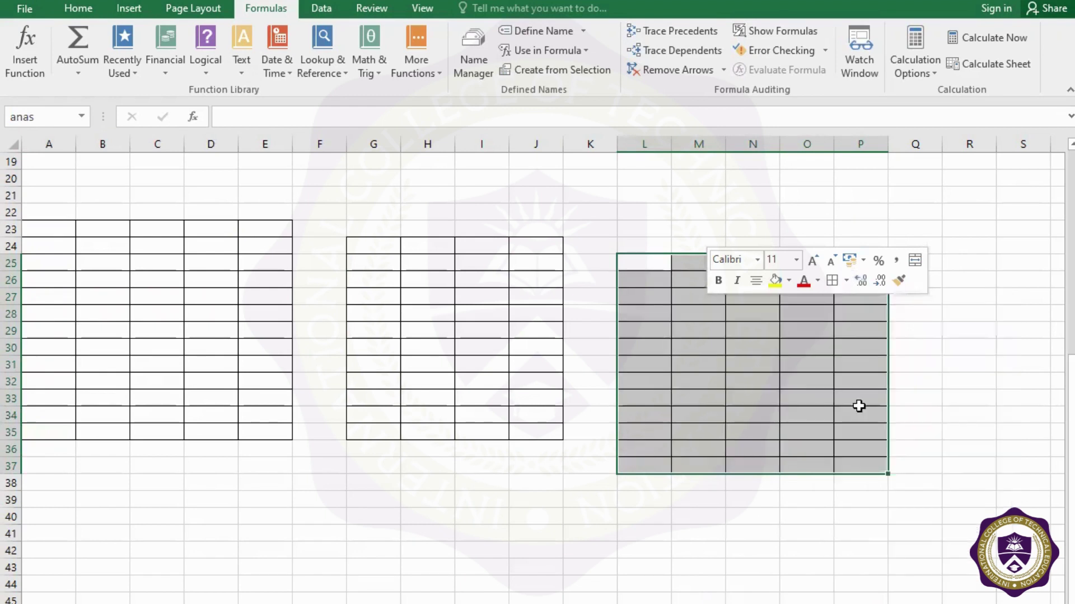
Add a second workbook-level name, alina, for L25:P37
click(516, 33)
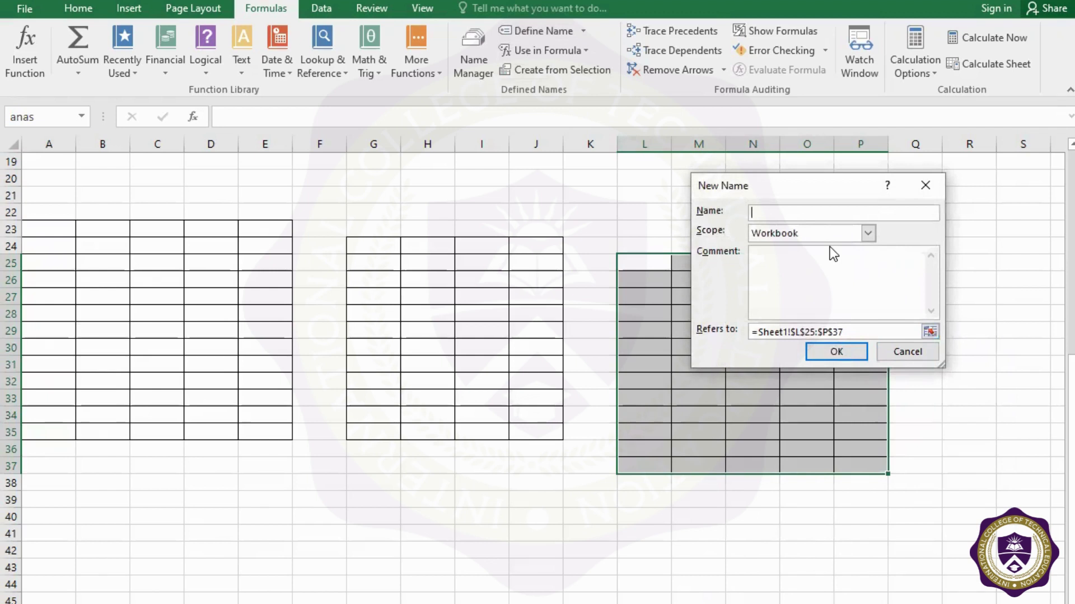
text(al)
text(ina)
click(836, 351)
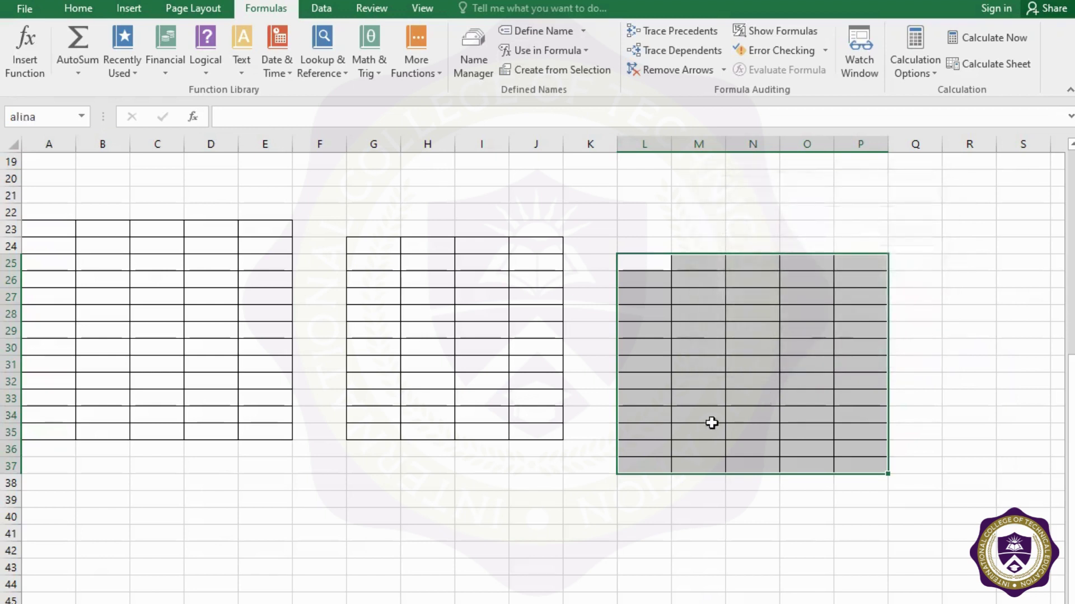
click(56, 260)
click(53, 241)
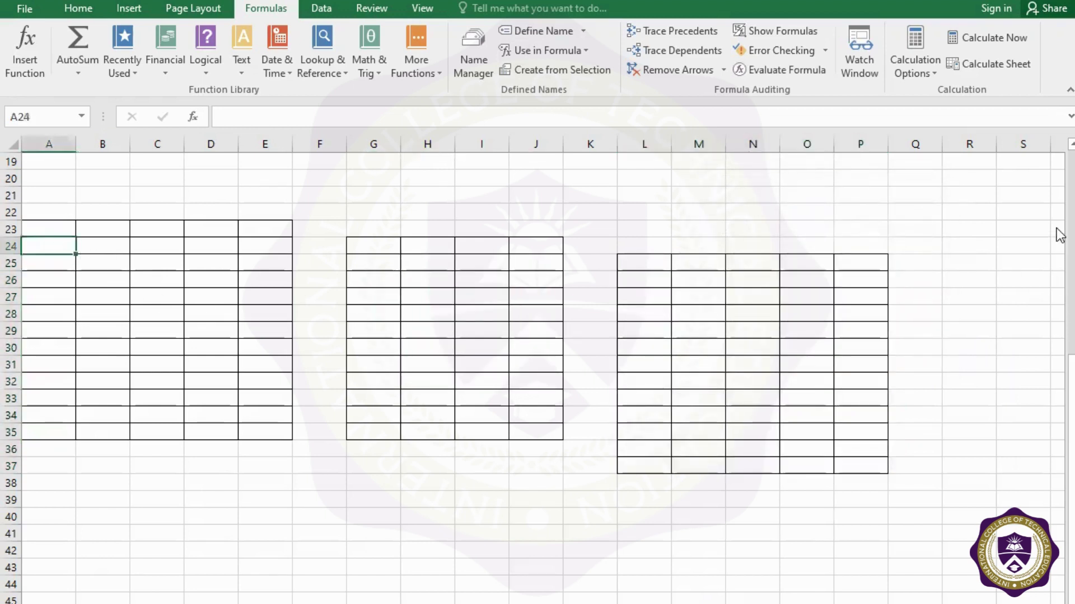
Fill the first table with 45, 18, 2654, 1638, 321, 85 and 32187 (B33)
text(45)
key(Return)
text(18)
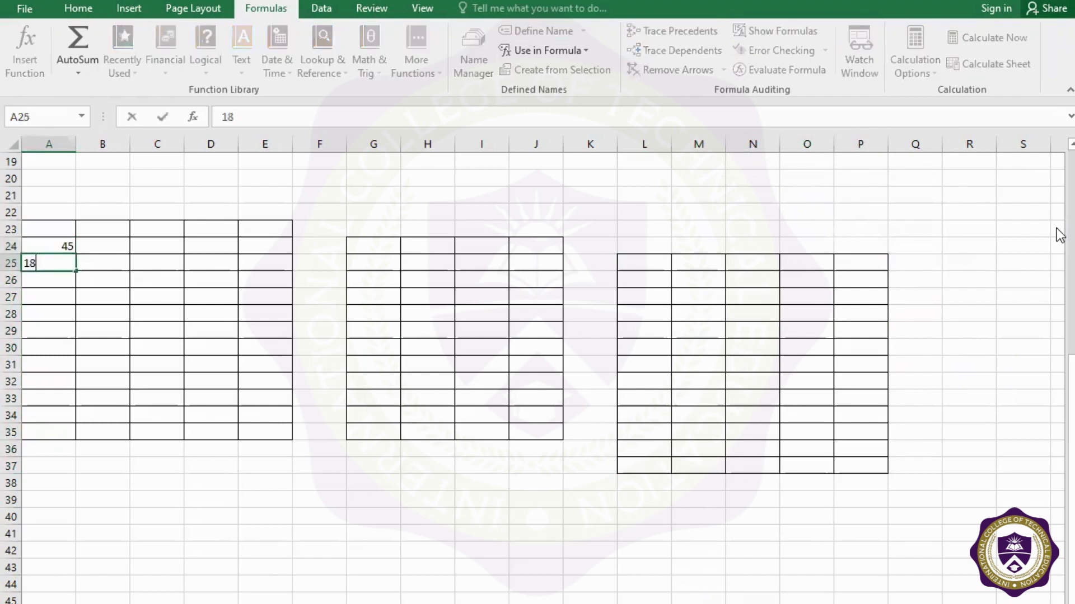
key(Return)
key(Return)
text(2654)
key(Return)
key(Right)
key(Right)
key(Right)
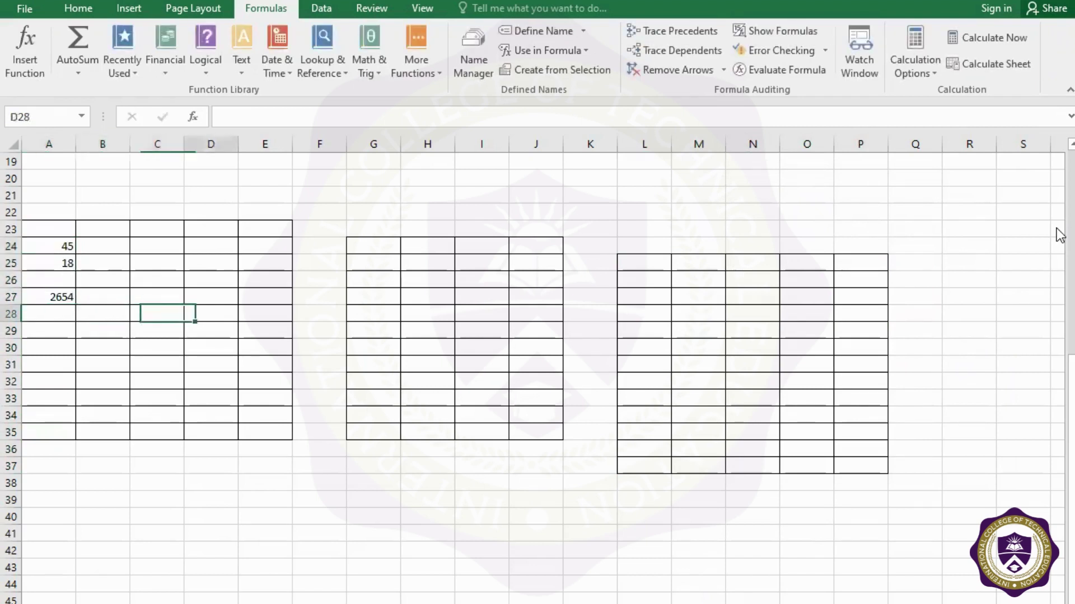
text(1638)
key(Return)
key(Down)
key(Left)
key(Down)
text(321)
key(Return)
text(85)
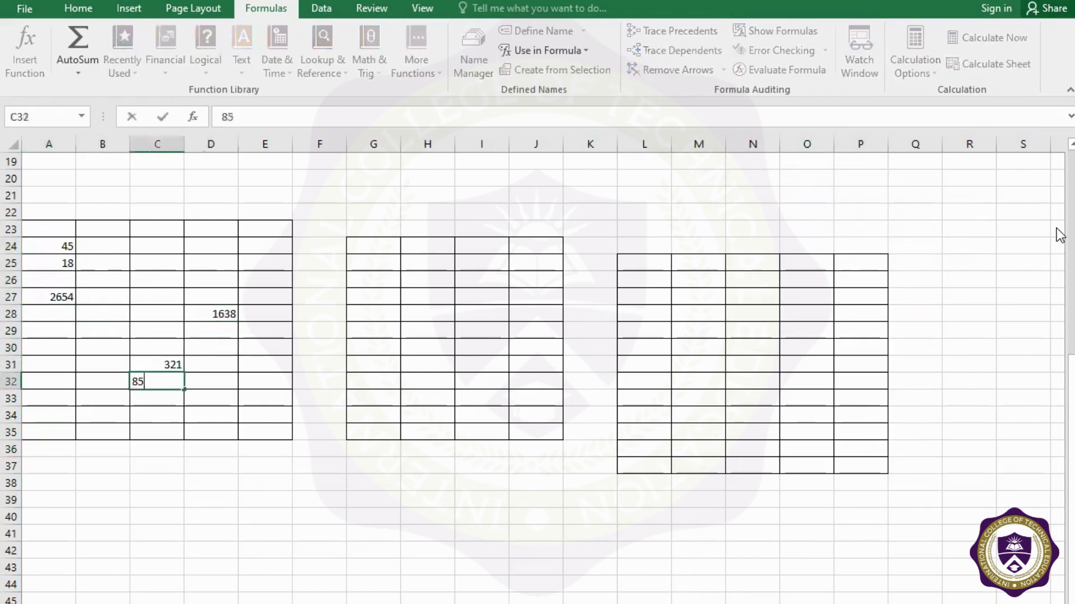
key(Return)
key(Left)
text(32187)
key(Right)
key(Right)
key(Right)
key(Right)
key(Right)
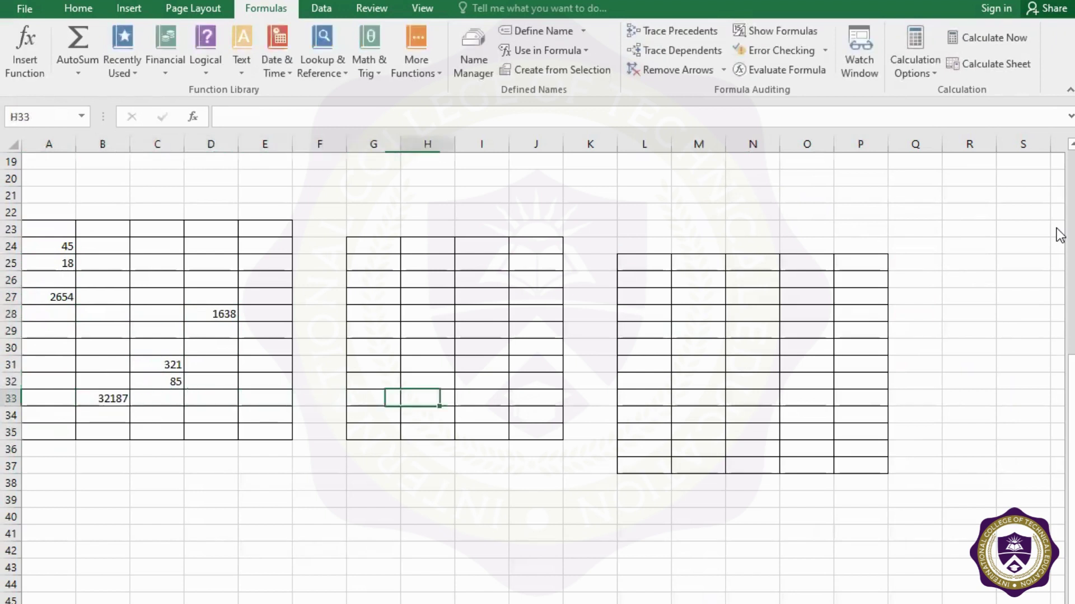
Enter 651387 in G28, 321 in G31, 6544 in J31 and 846 in J28
key(Up)
key(Up)
key(Up)
key(Up)
key(Up)
key(Left)
text(651387)
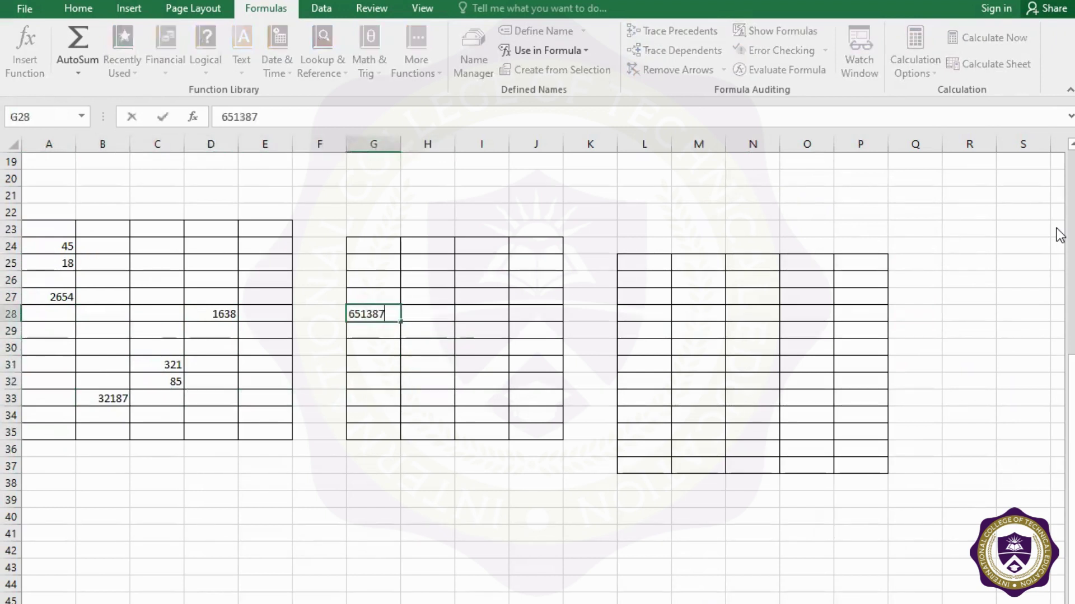
key(Return)
key(Down)
key(Down)
text(321)
key(Right)
key(Right)
key(Right)
text(6544)
key(Up)
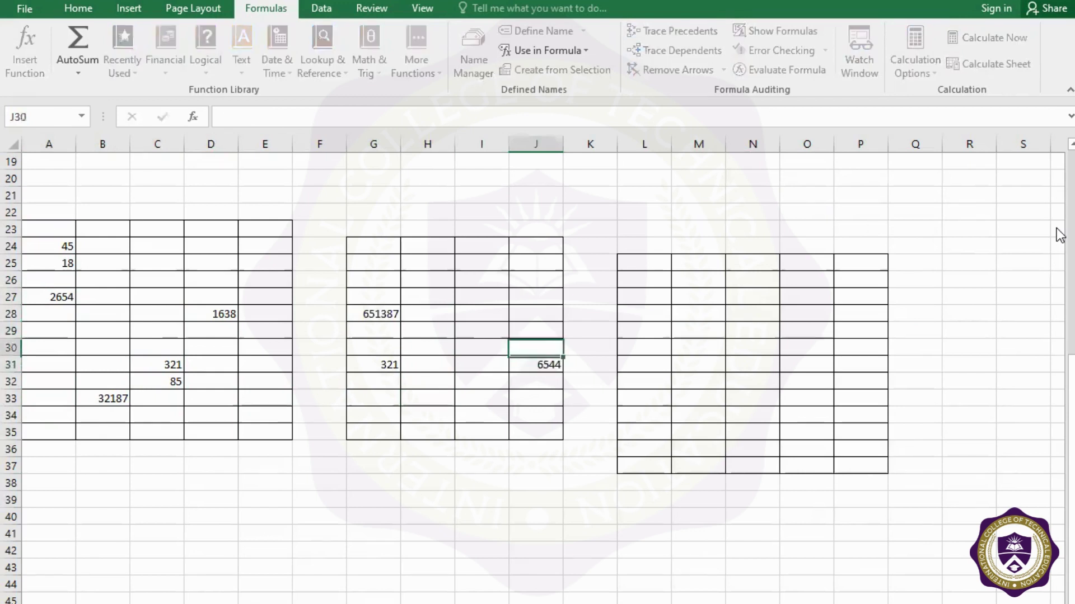
key(Up)
key(Up)
text(846)
key(Right)
key(Right)
Fill the third table with 321 (M27), 325, 654, 321, 3218 (O33) and 1685 (L34)
key(Right)
key(Up)
text(321)
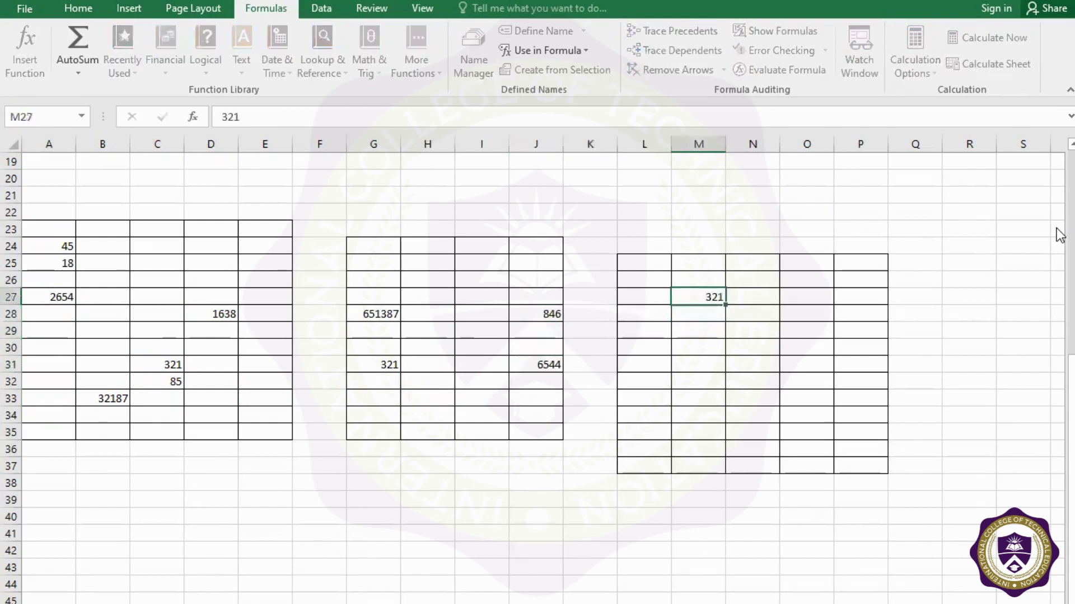
key(Return)
key(Down)
key(Down)
text(325)
key(Right)
key(Right)
key(Right)
key(Up)
text(654)
key(Up)
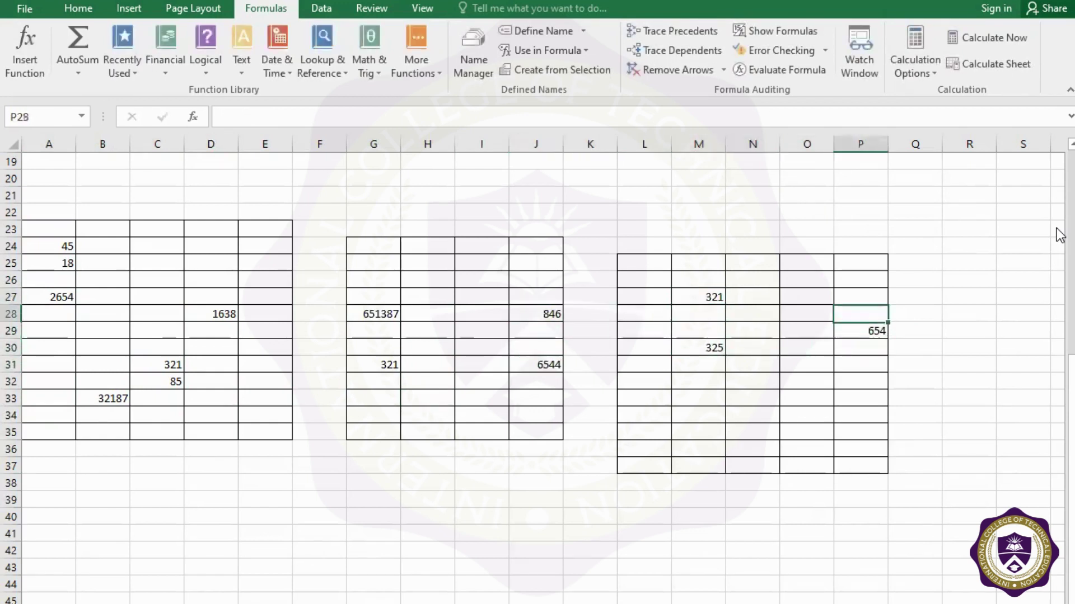
key(Down)
key(Down)
key(Down)
text(321)
key(Down)
text(3218)
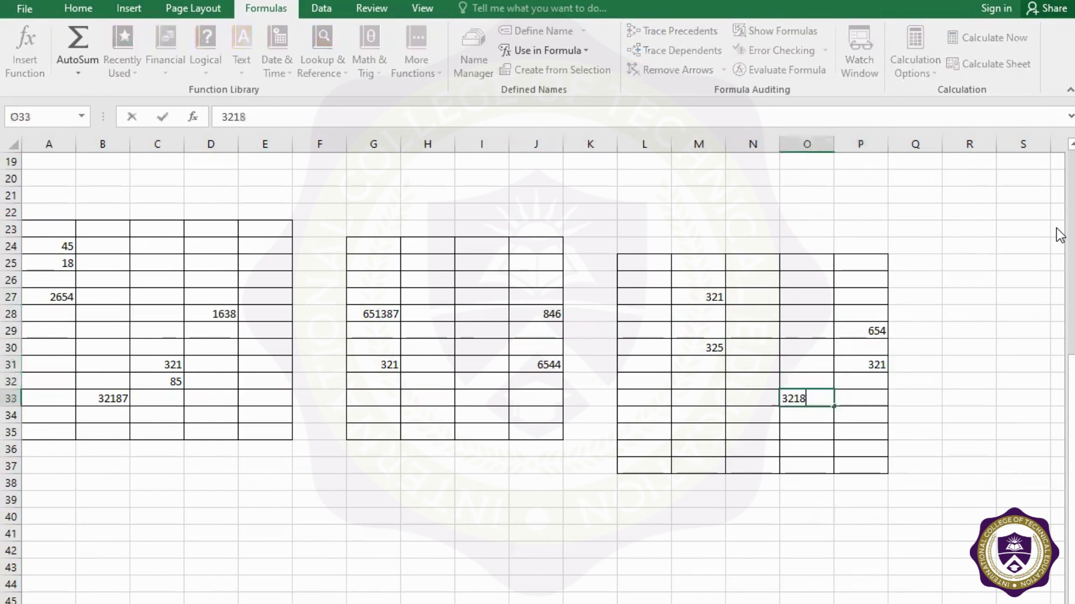
key(Down)
key(Left)
key(Left)
key(Left)
text(168)
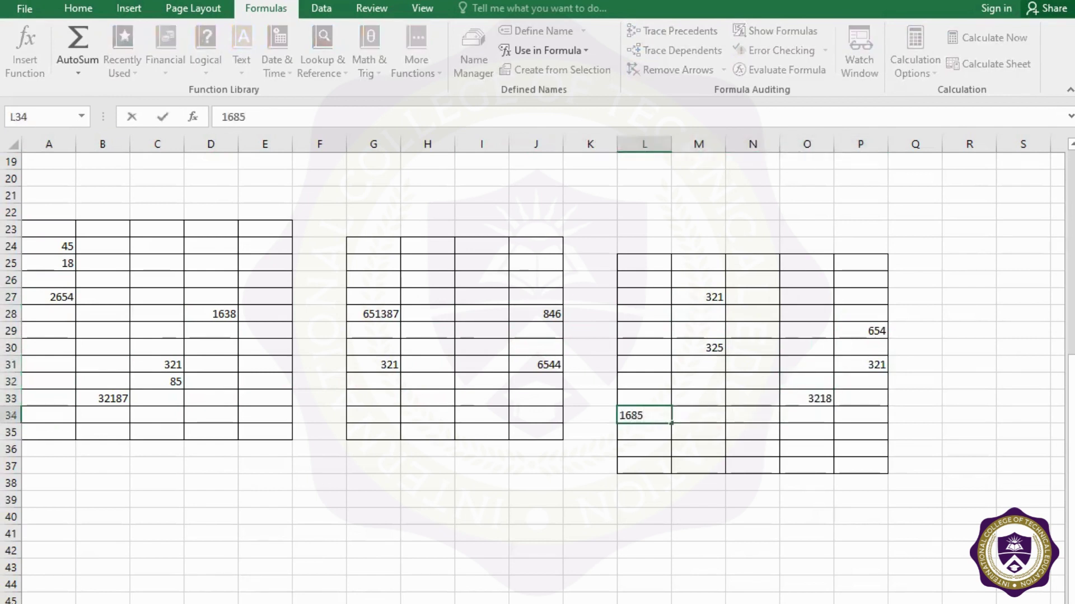
scroll(239, 578, down, 2)
Enter =sum(meer) in A44 to total the first table, giving 36948
click(75, 483)
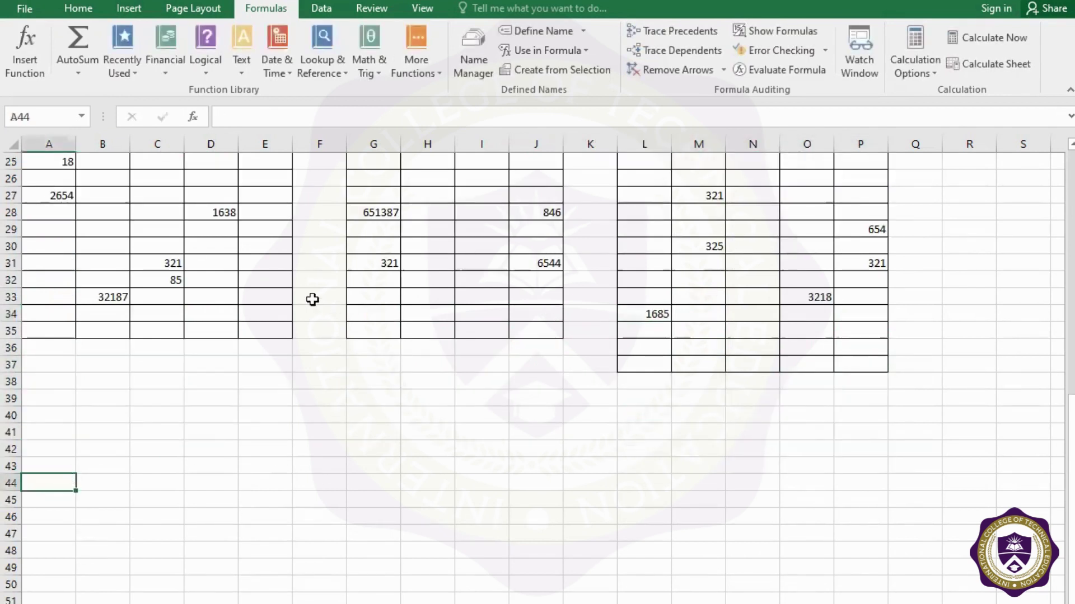
scroll(213, 369, up, 1)
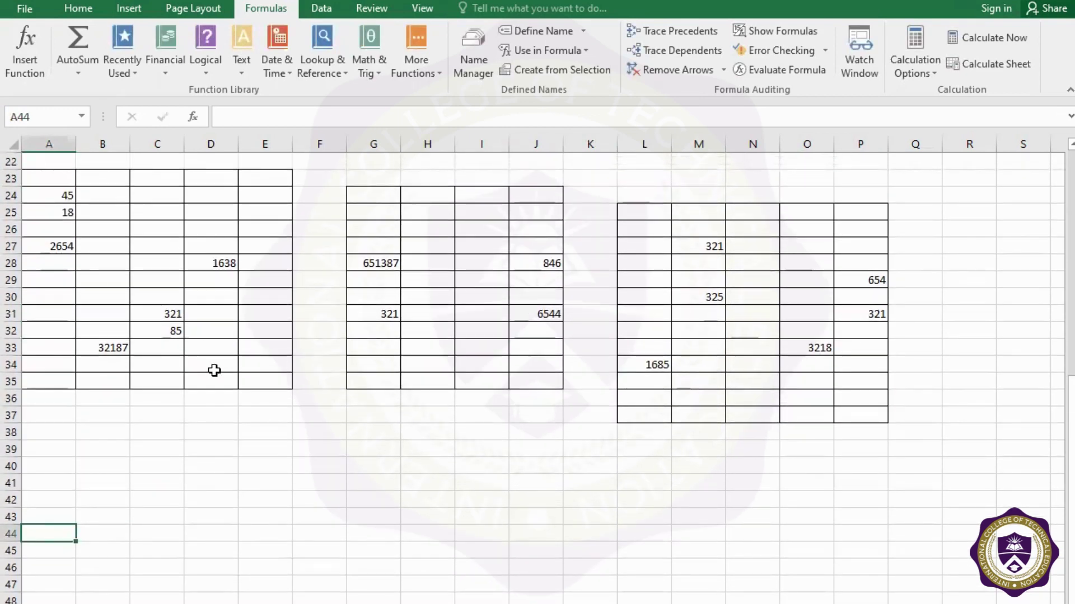
text(=sum)
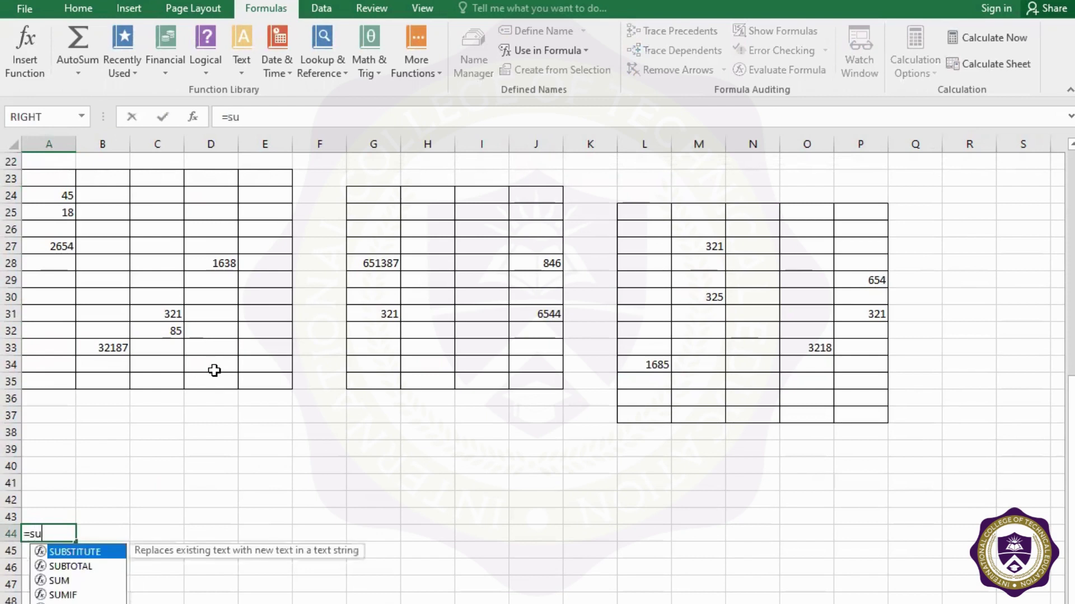
text(()
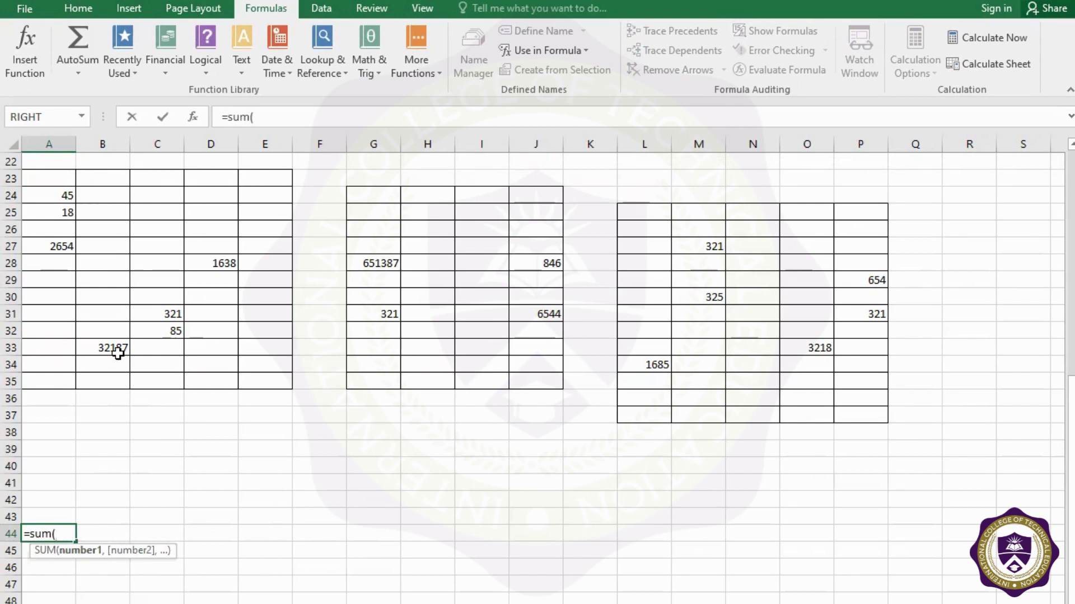
text(mee)
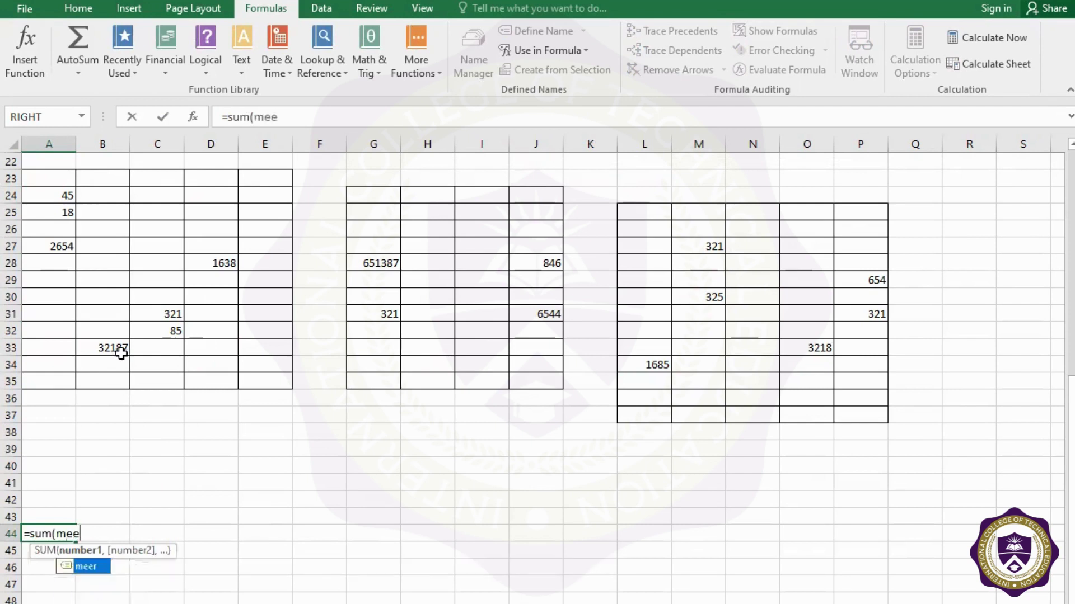
text(r))
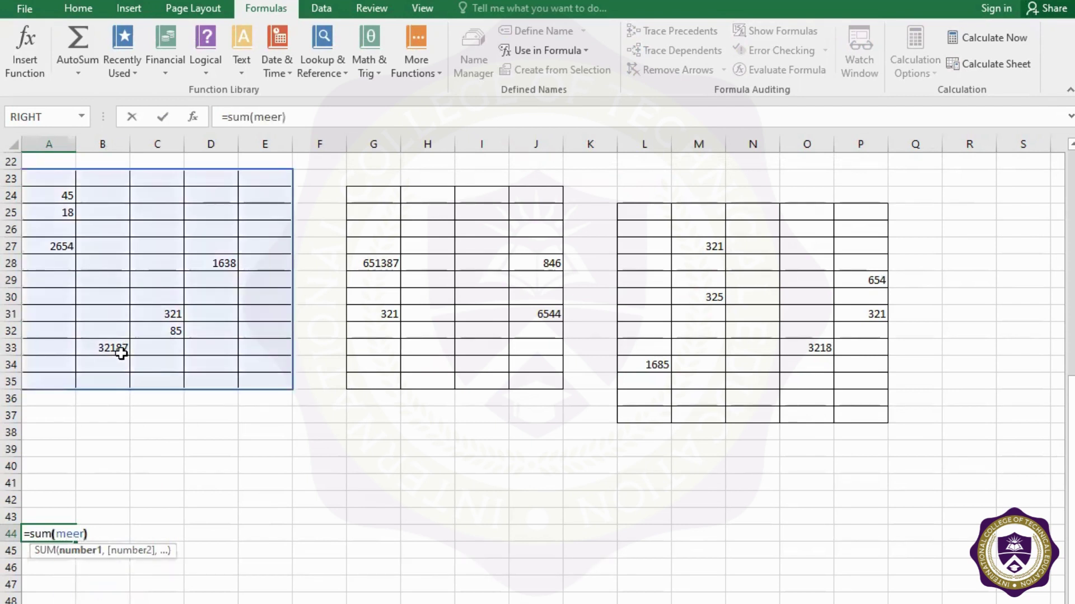
key(Return)
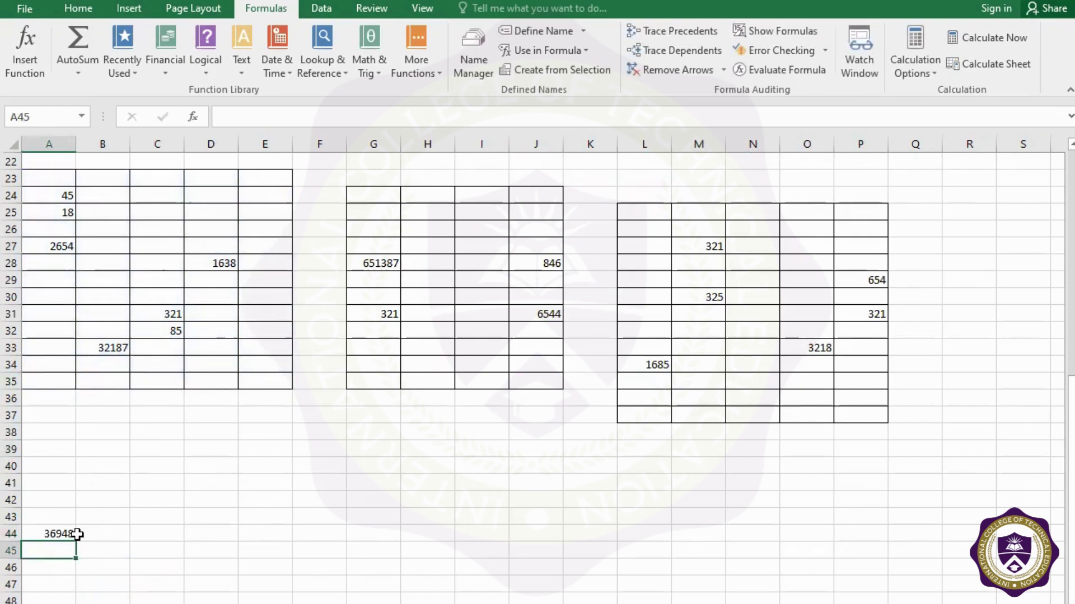
click(155, 532)
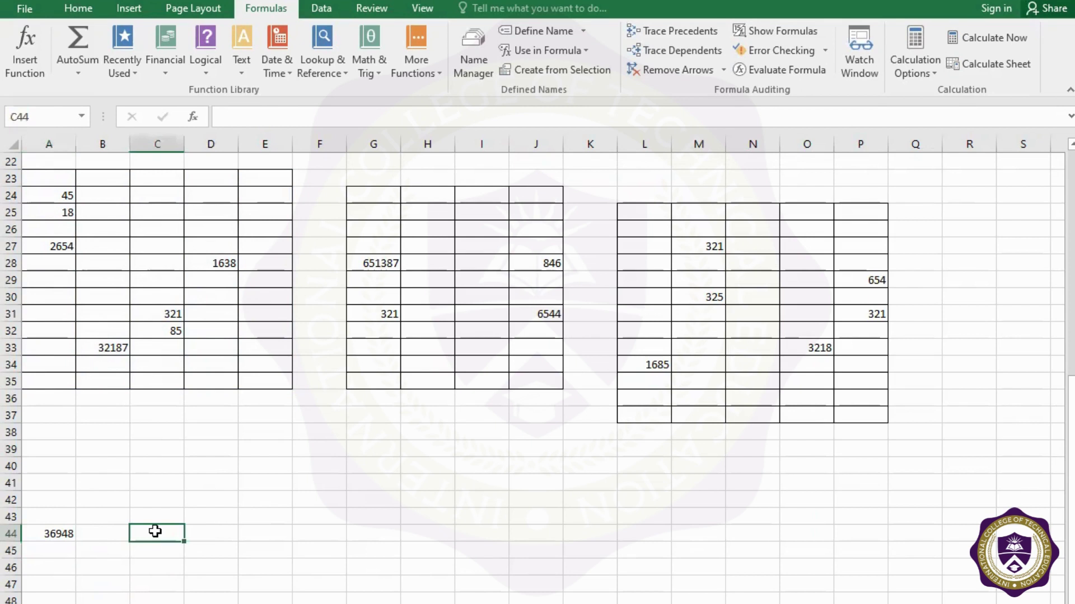
Enter =sum(sameer) in C44, totalling the second table as 659098
text(=)
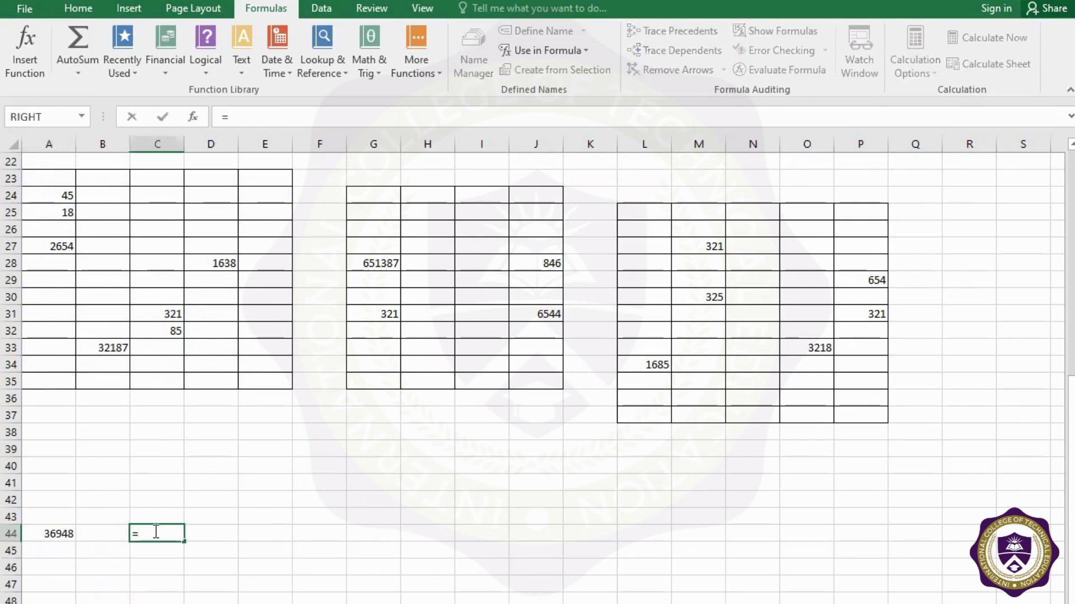
text(sum)
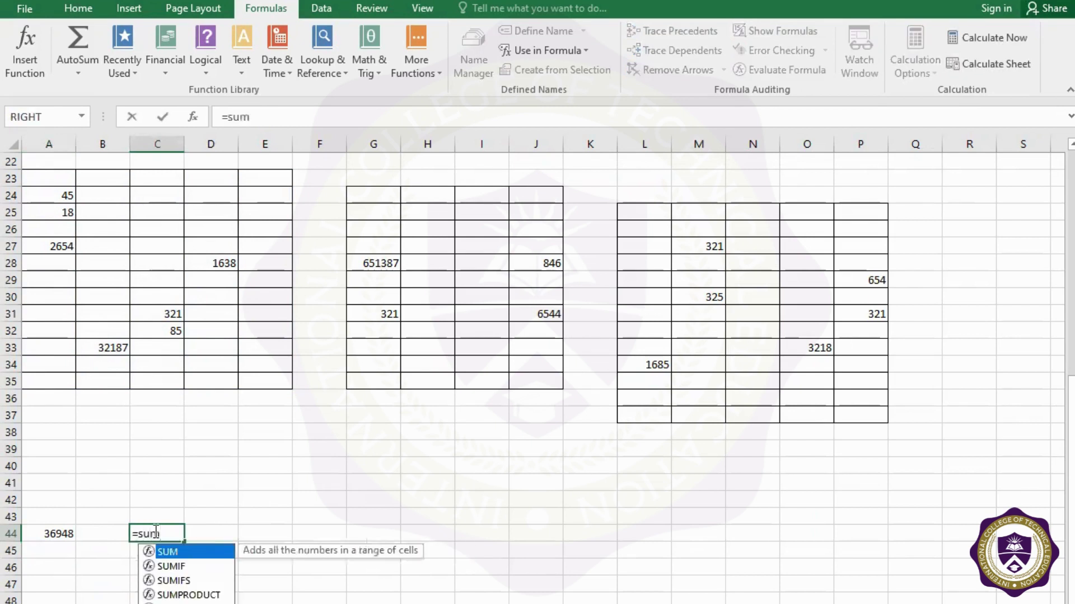
text((same)
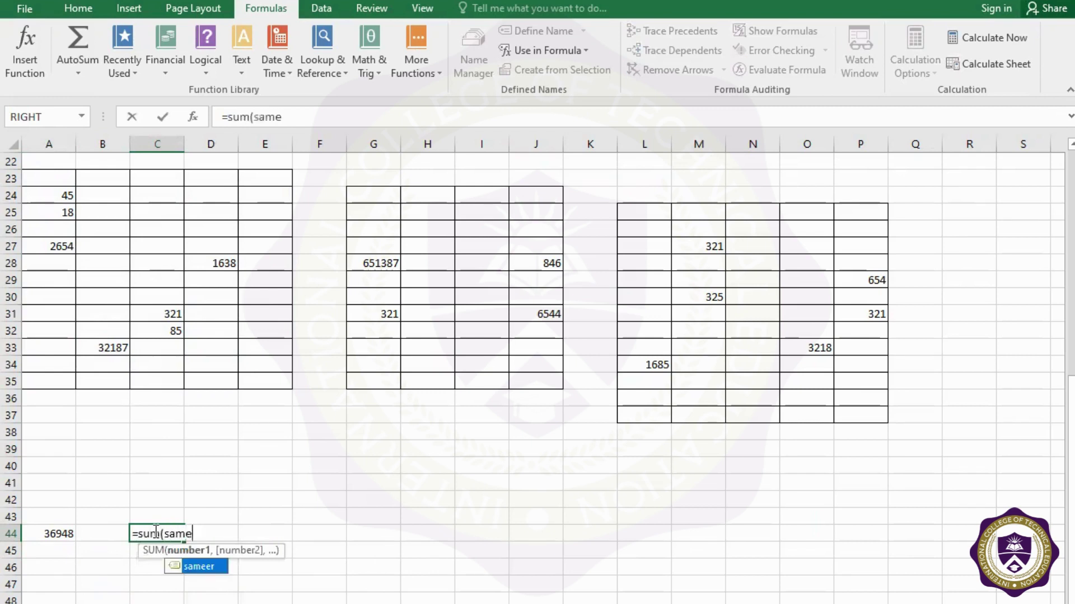
text(er)
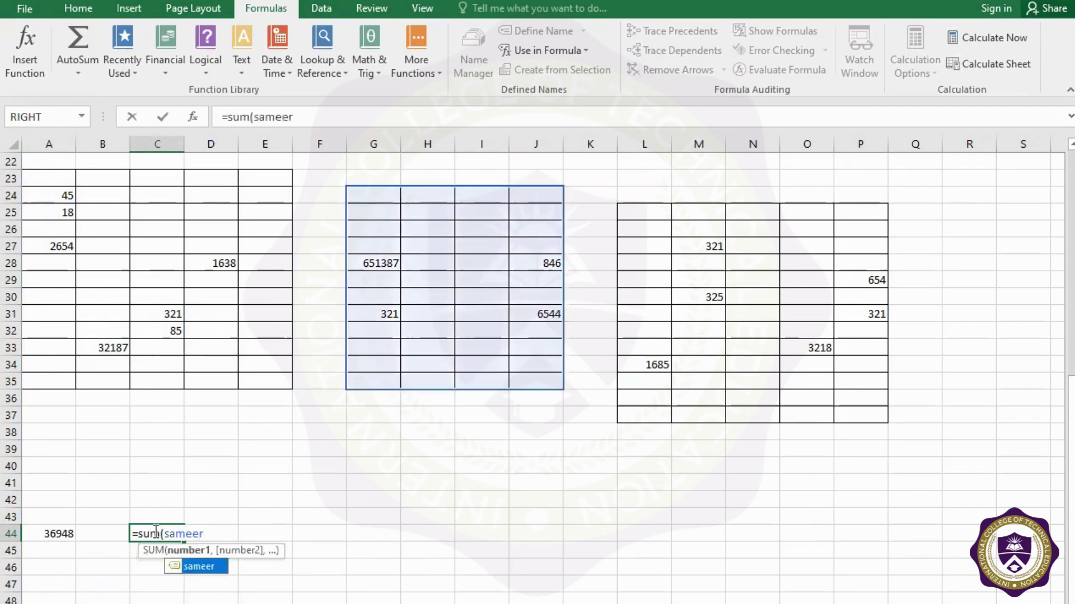
text())
key(Return)
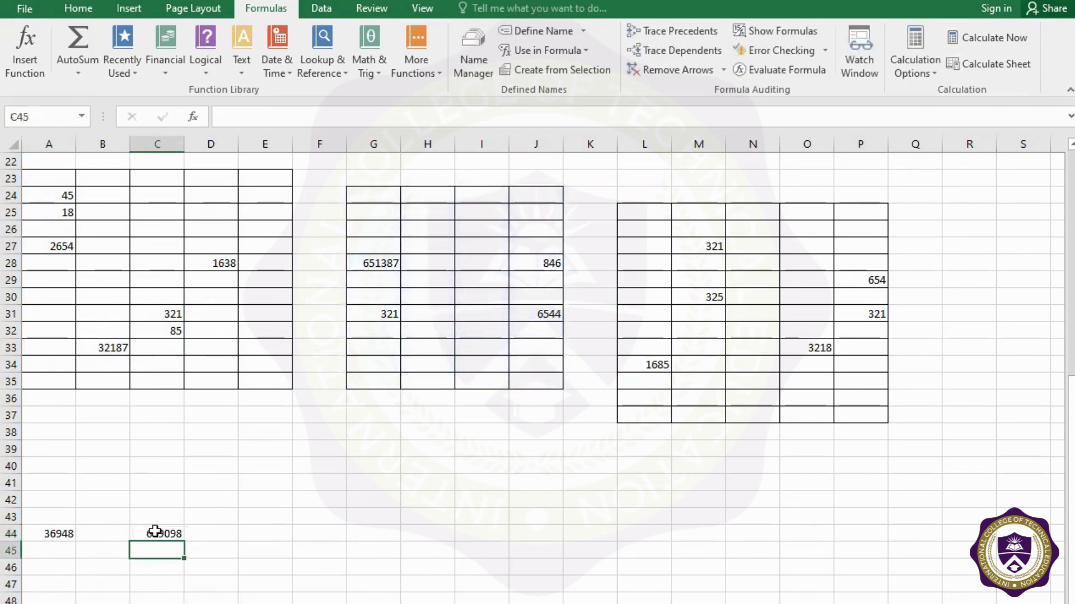
Enter =sum(alina) in E44, fixing a typo, to total the third table as 6524
click(282, 539)
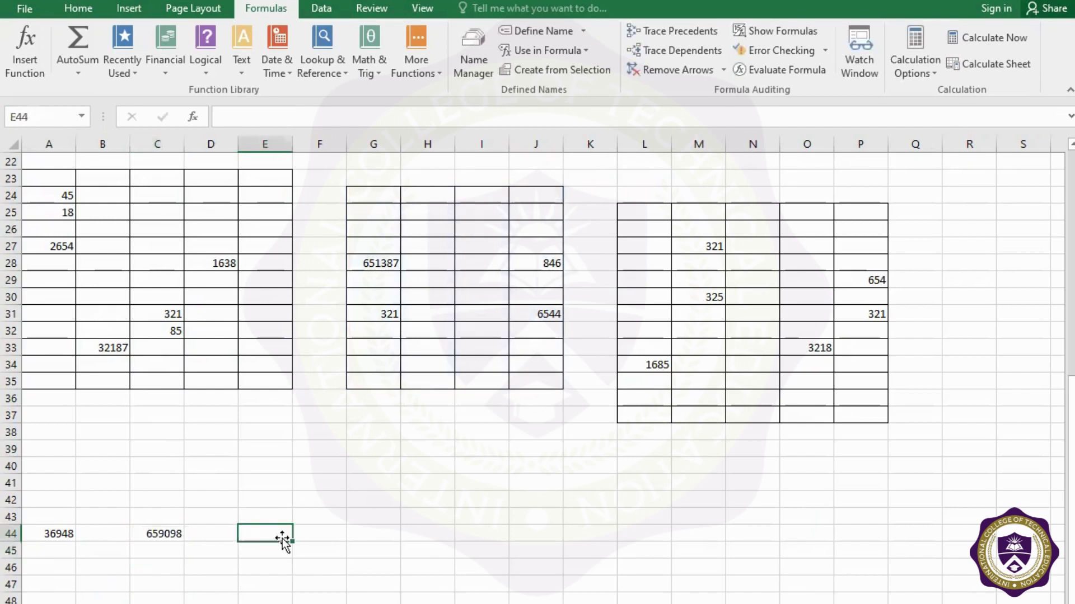
text(=)
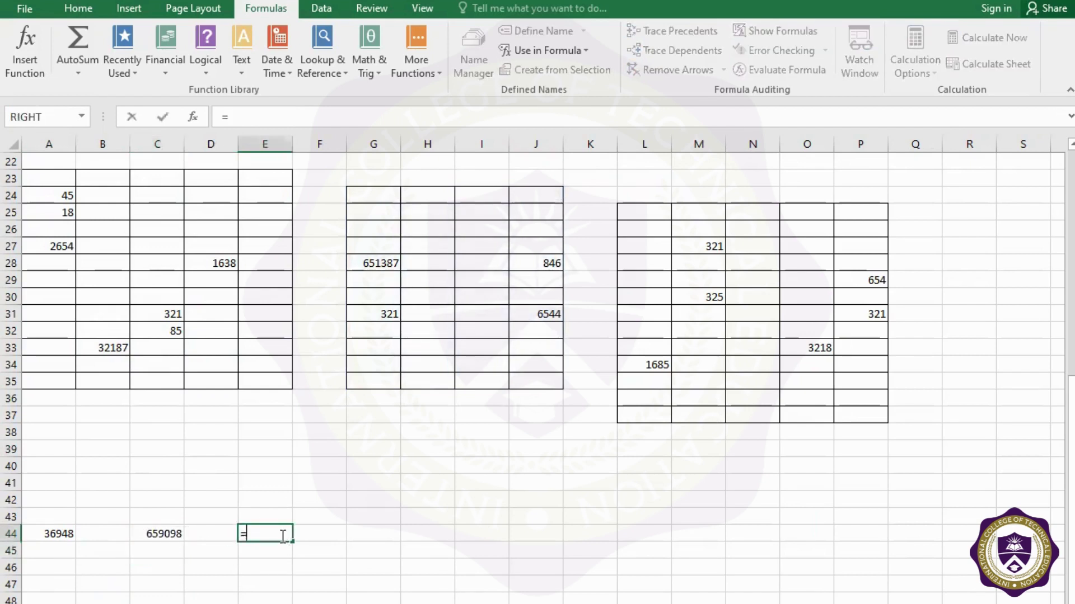
text(sum()
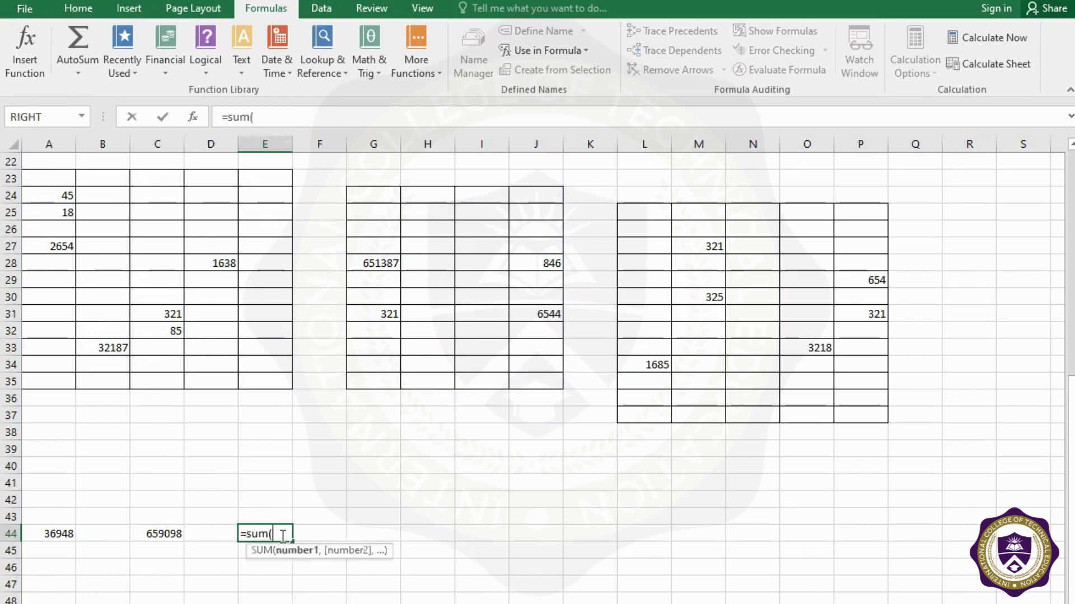
text(ali)
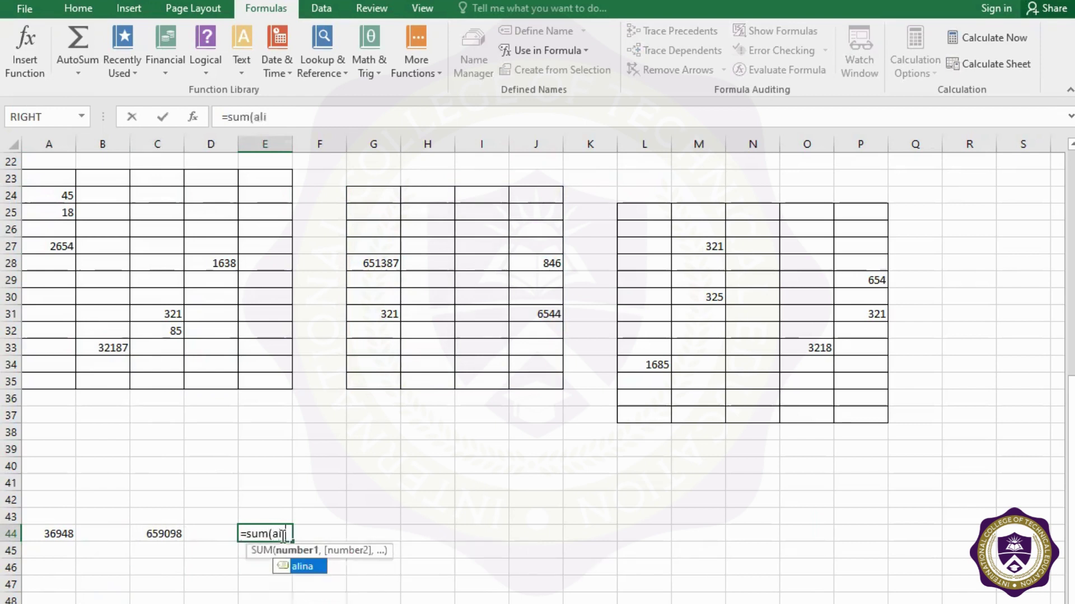
text(jna)
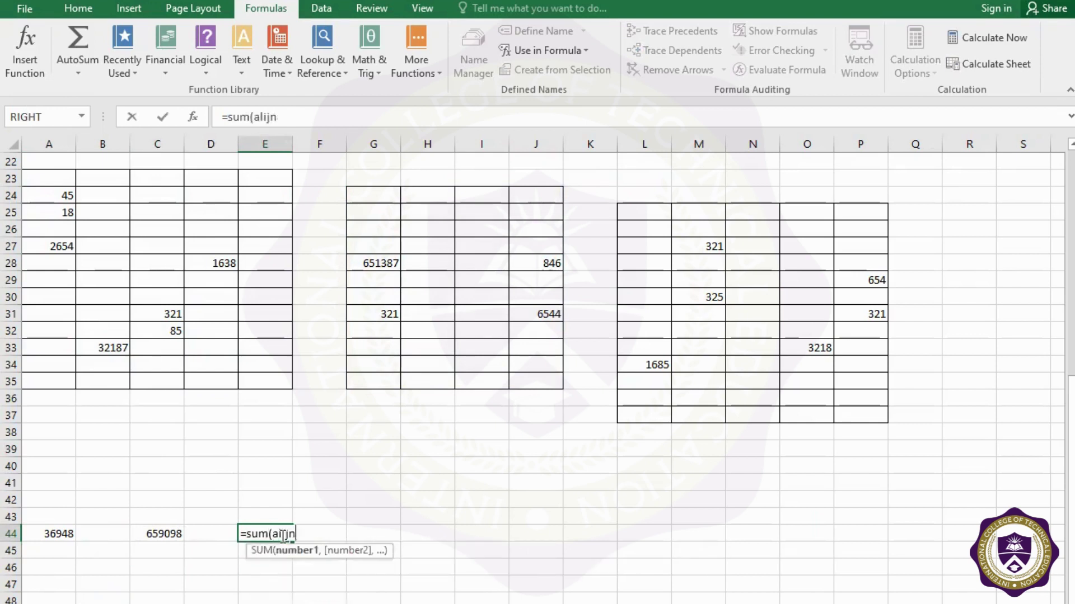
key(BackSpace)
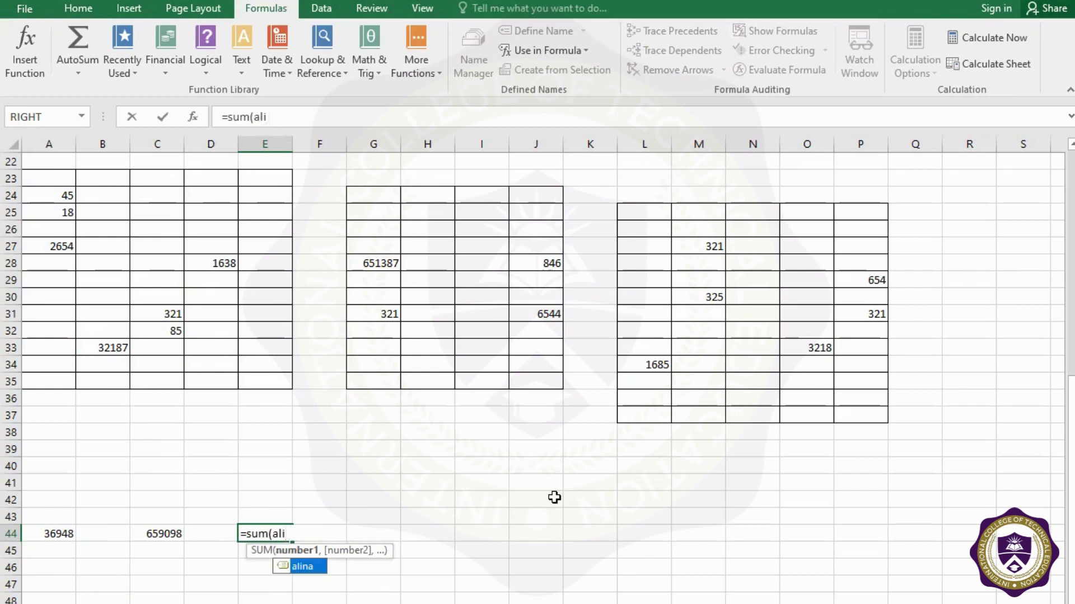
text(na)
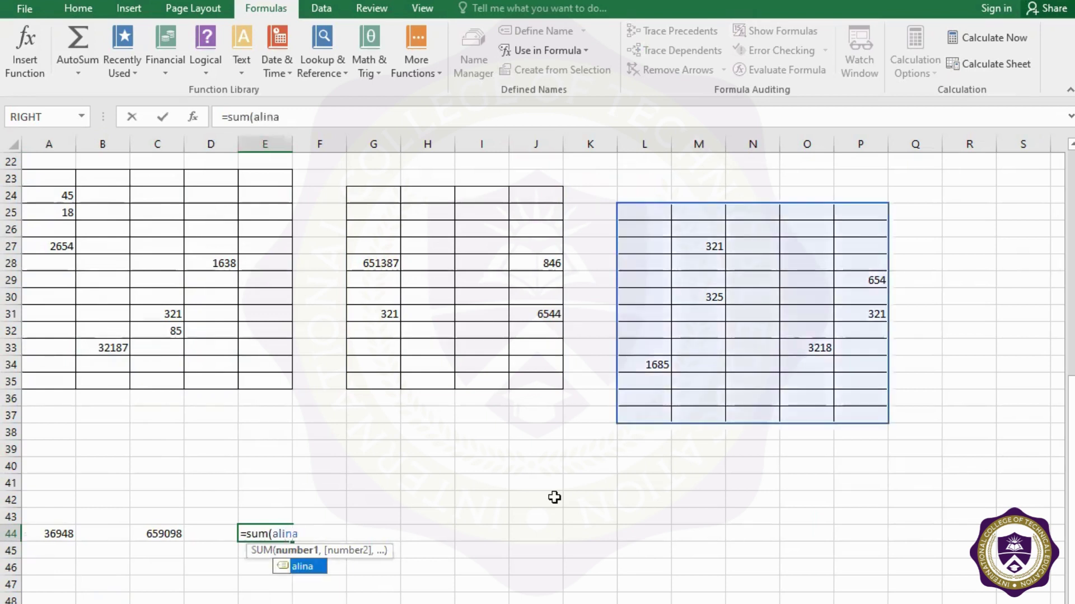
text())
key(Return)
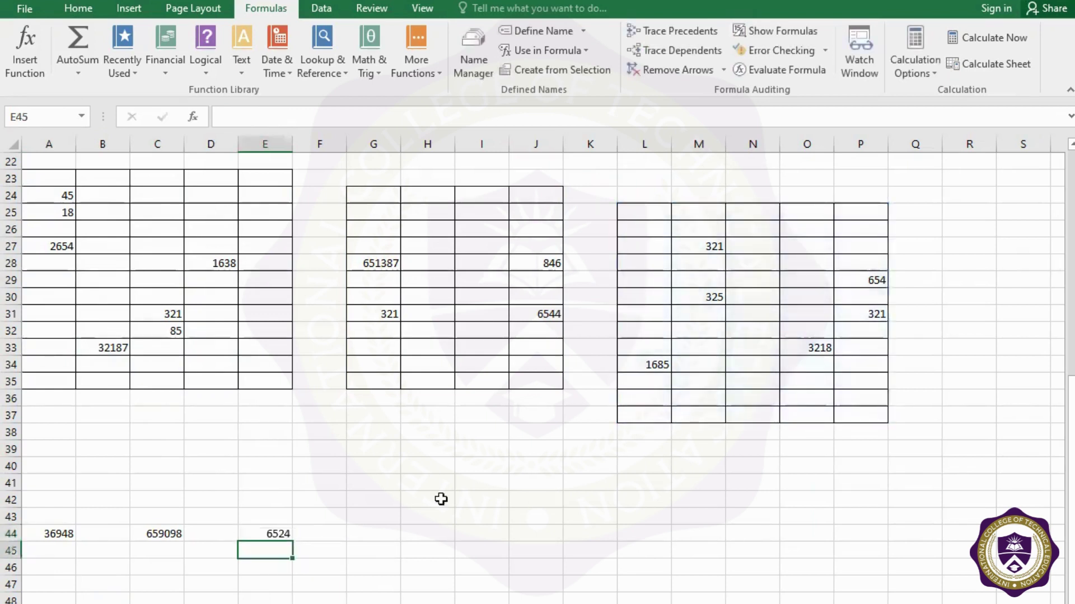
click(432, 534)
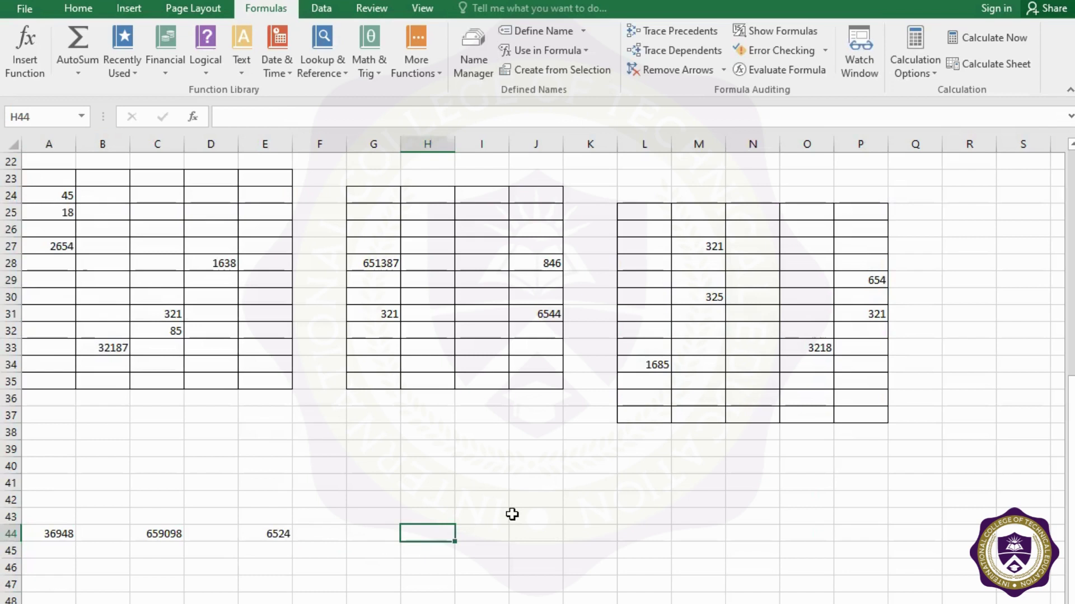
Enter =sum(alina,sameer,meer) in H44 for a combined 702570, then check the formula
text(=sum)
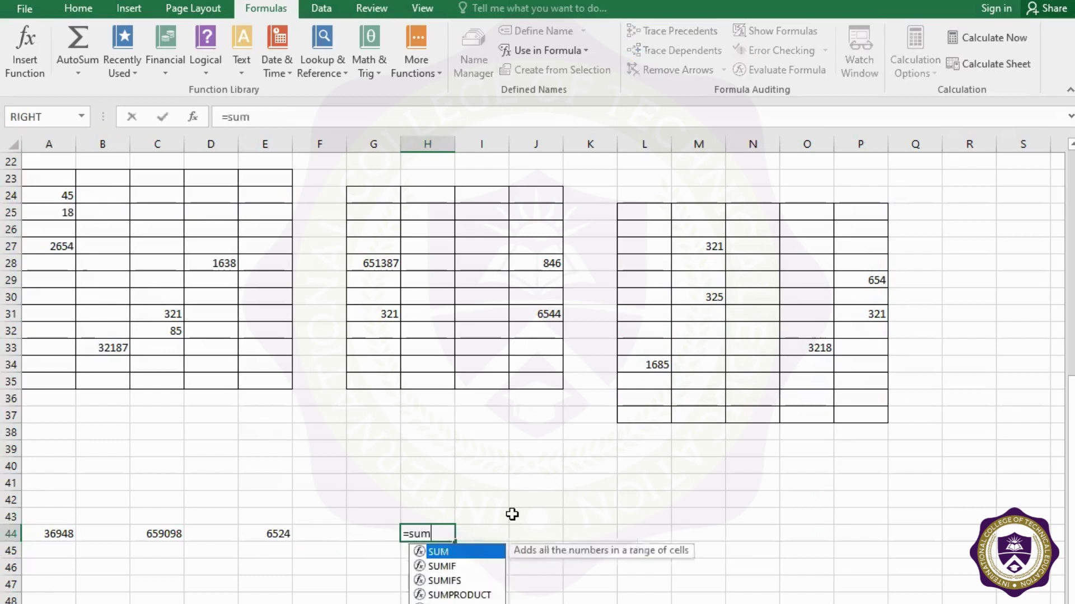
text((alin)
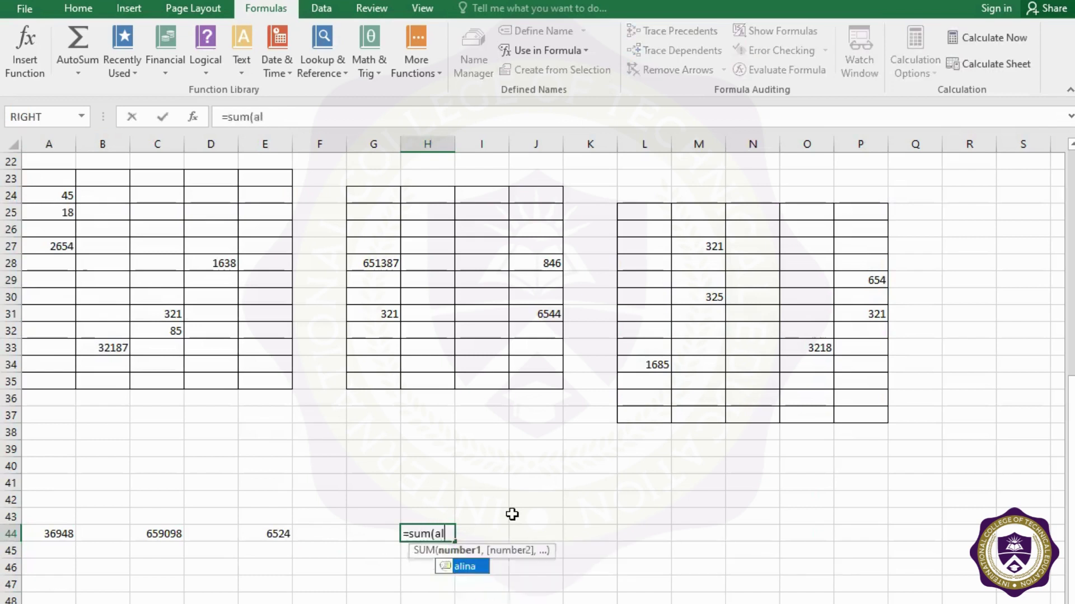
text(a,)
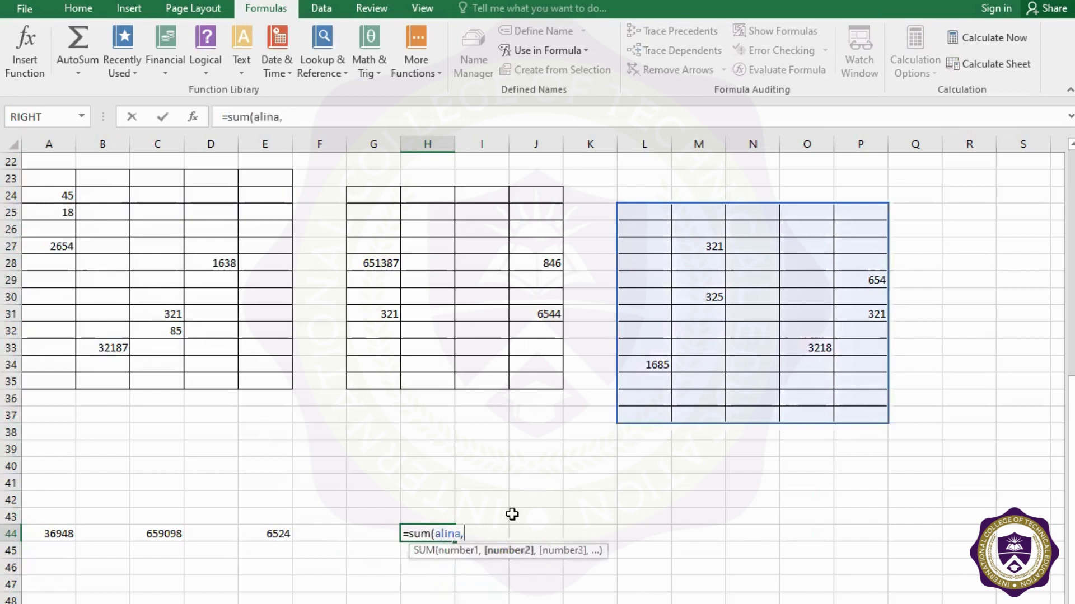
text(sameer)
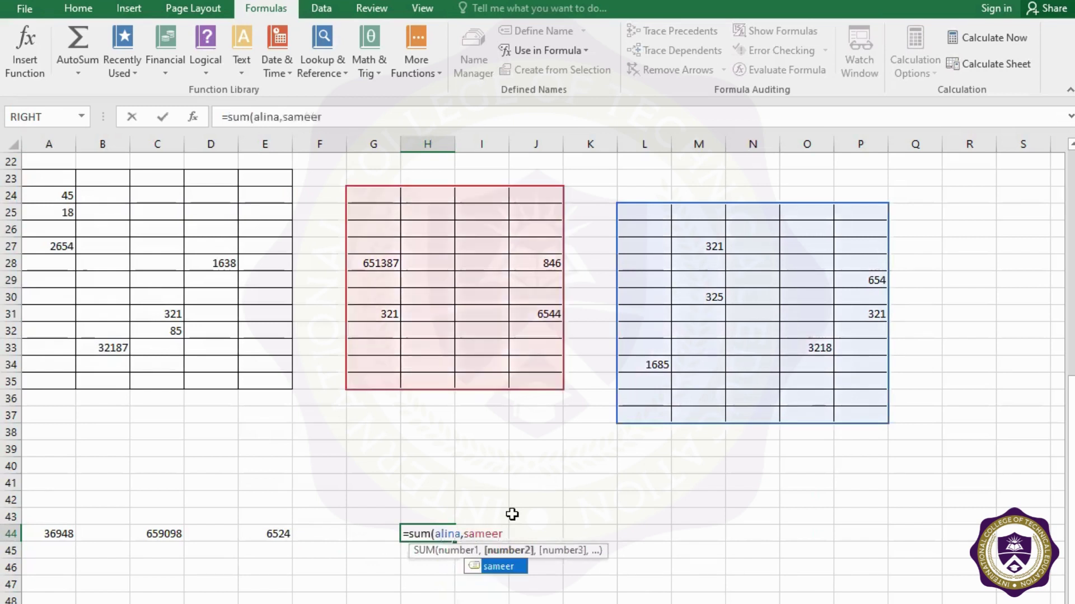
text(,m)
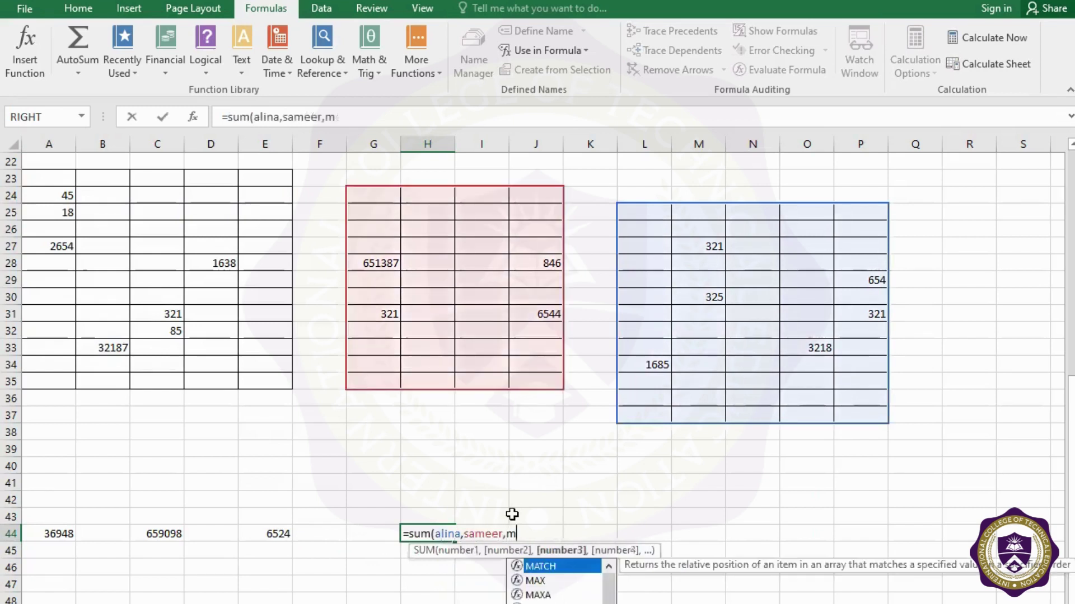
text(eer)
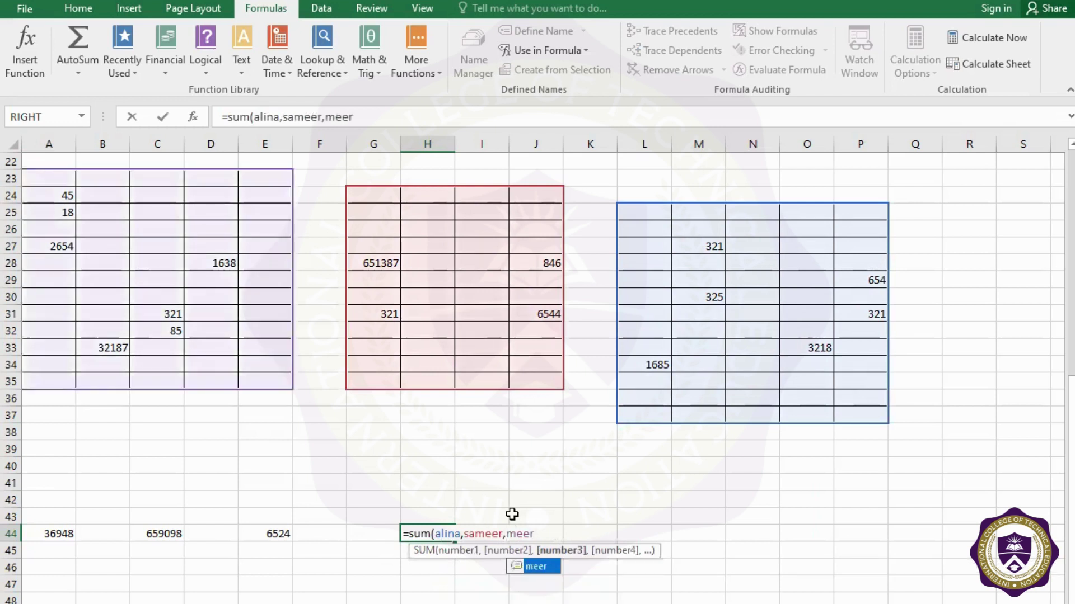
text())
key(Return)
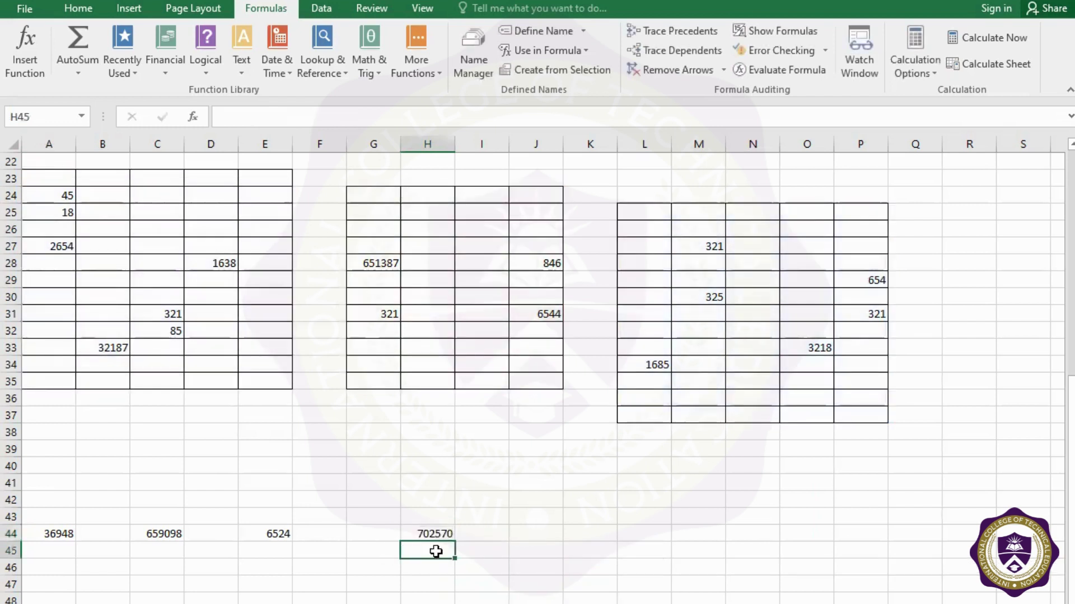
click(439, 536)
click(487, 583)
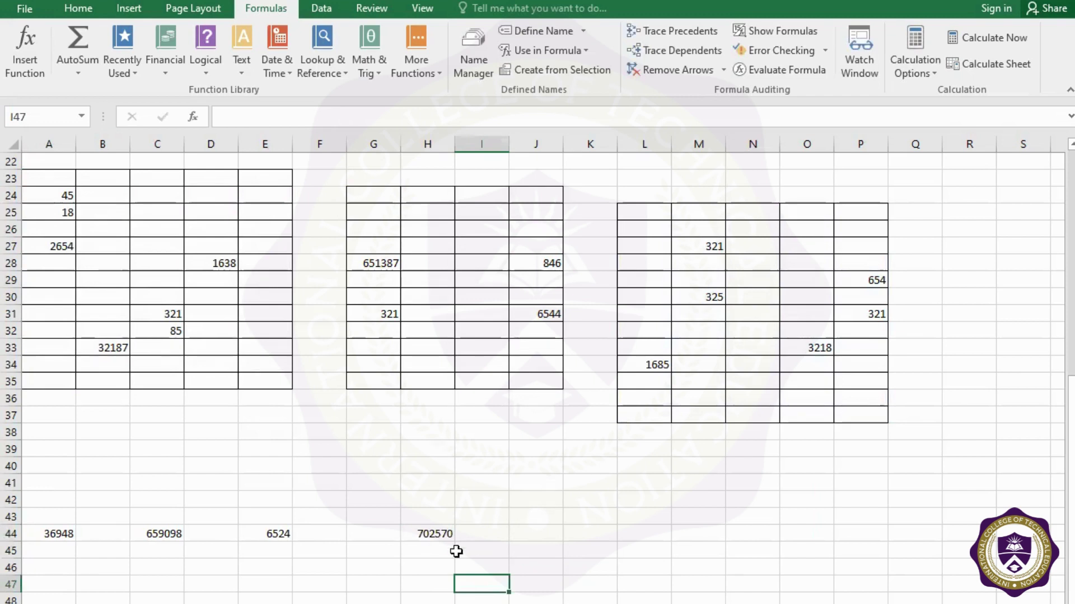
click(432, 533)
click(498, 585)
click(427, 534)
Review A44's =SUM(meer) formula and list the defined names via Use in Formula
click(56, 532)
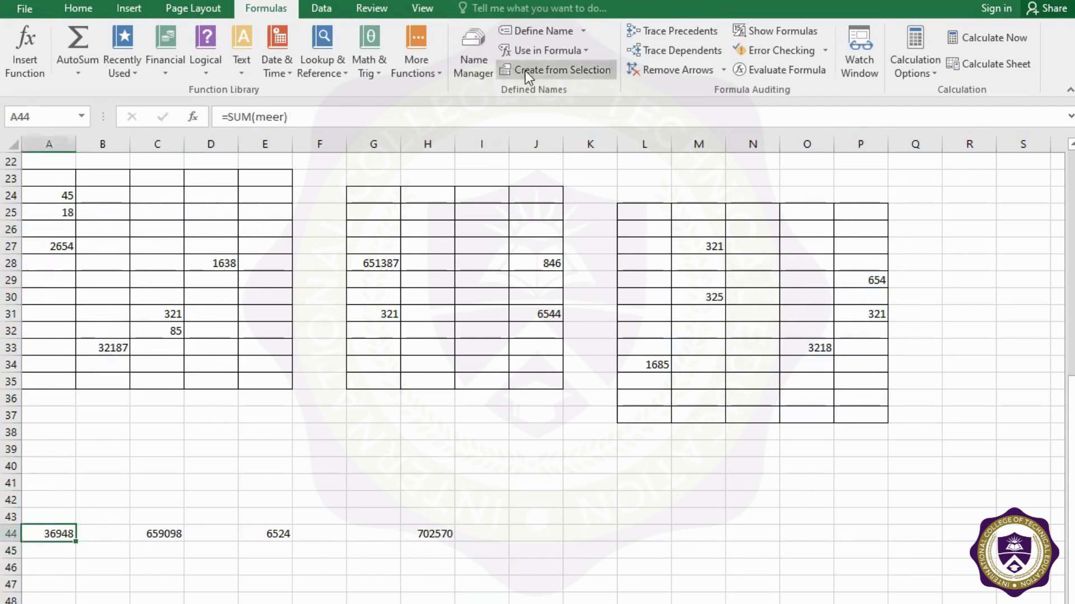
click(586, 51)
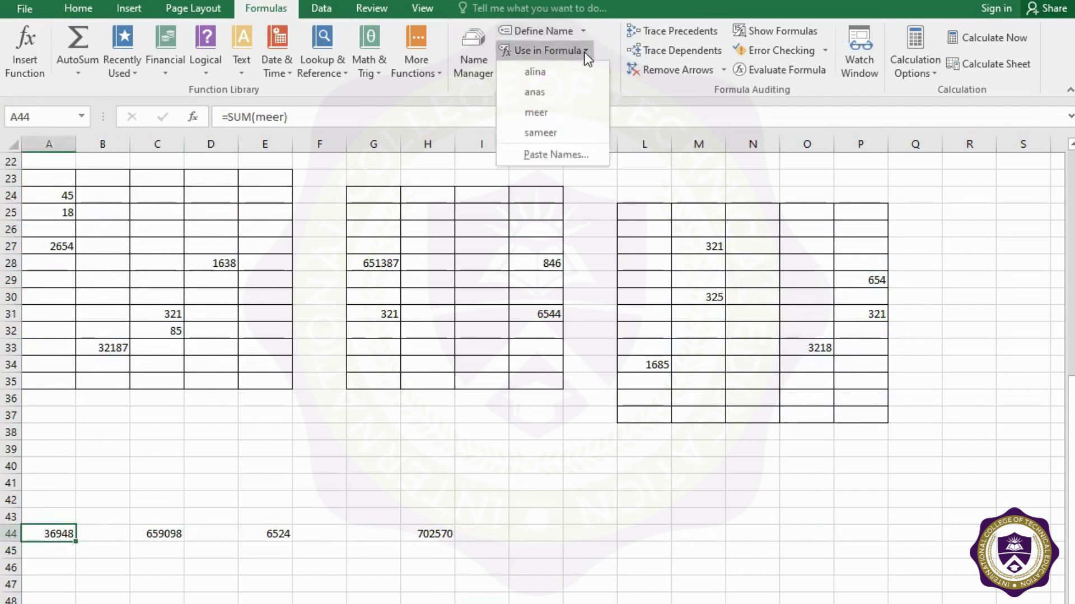
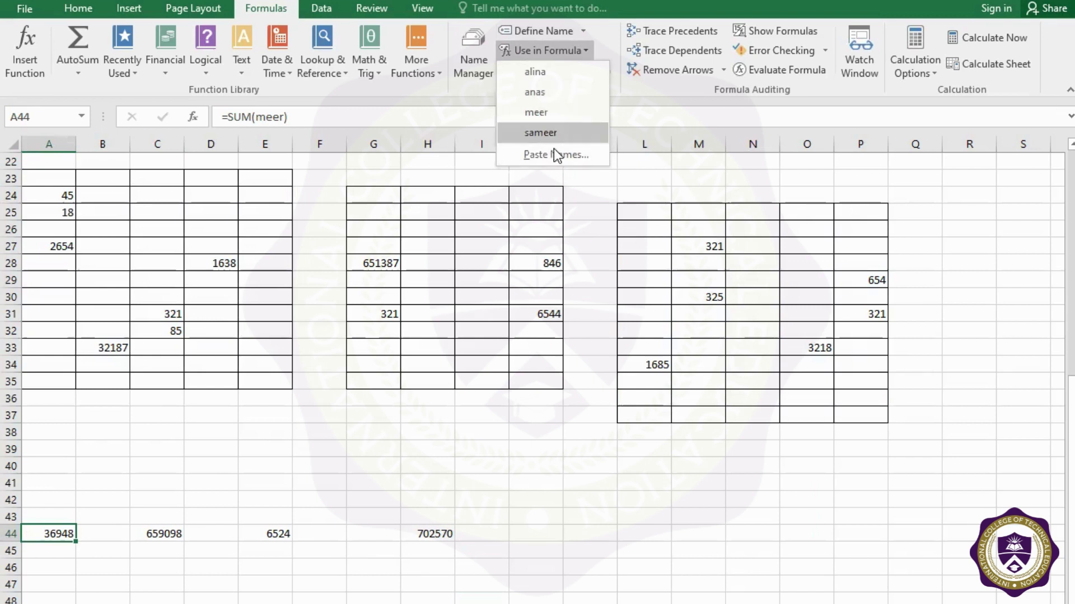
Apply All Borders to the empty block J42:M48
click(649, 580)
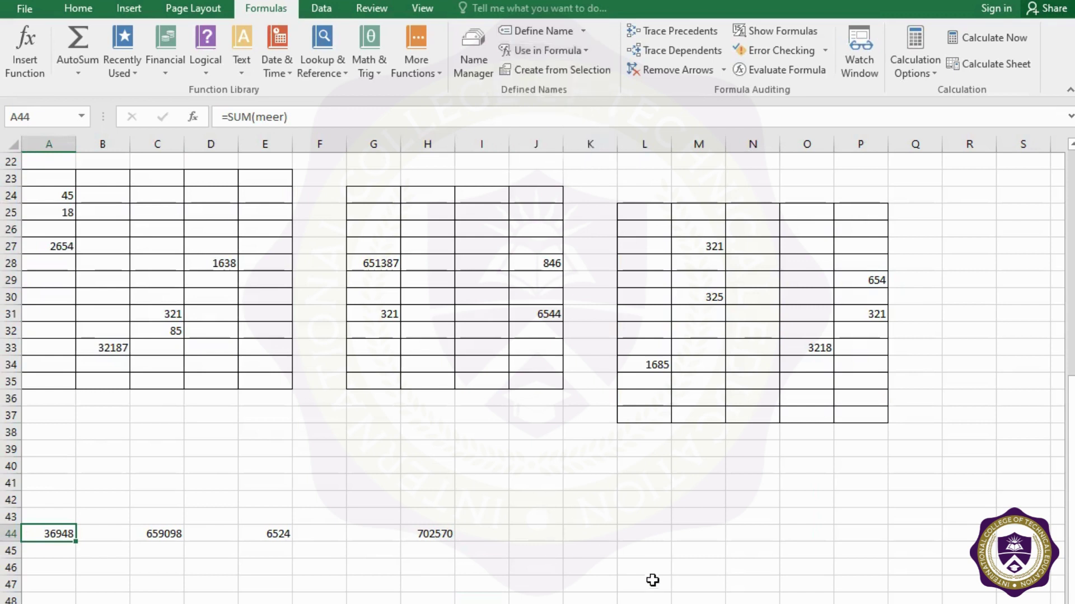
drag(538, 498, 682, 598)
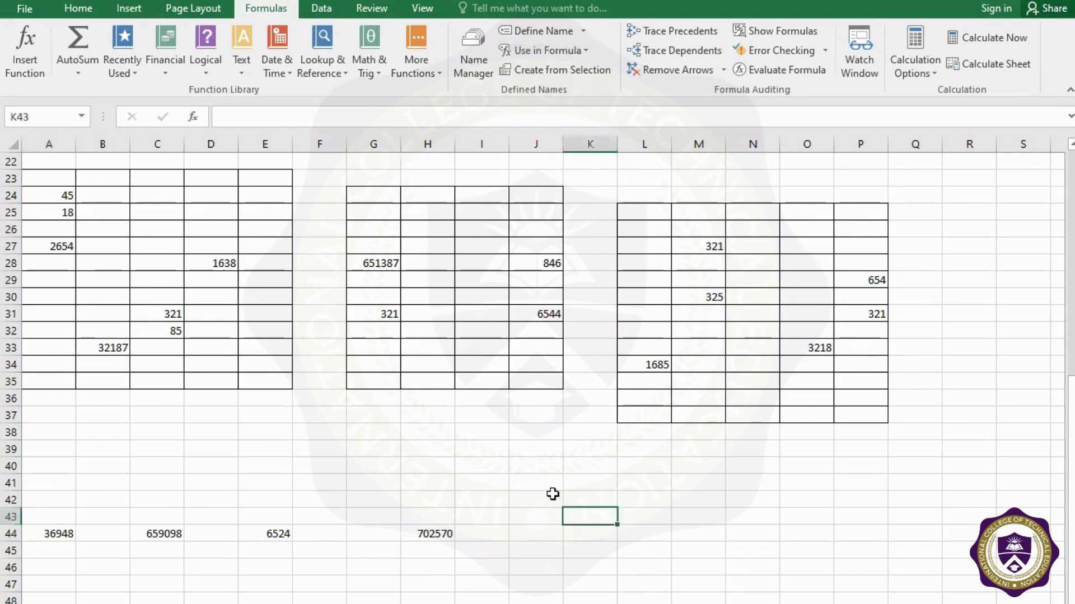
right_click(586, 527)
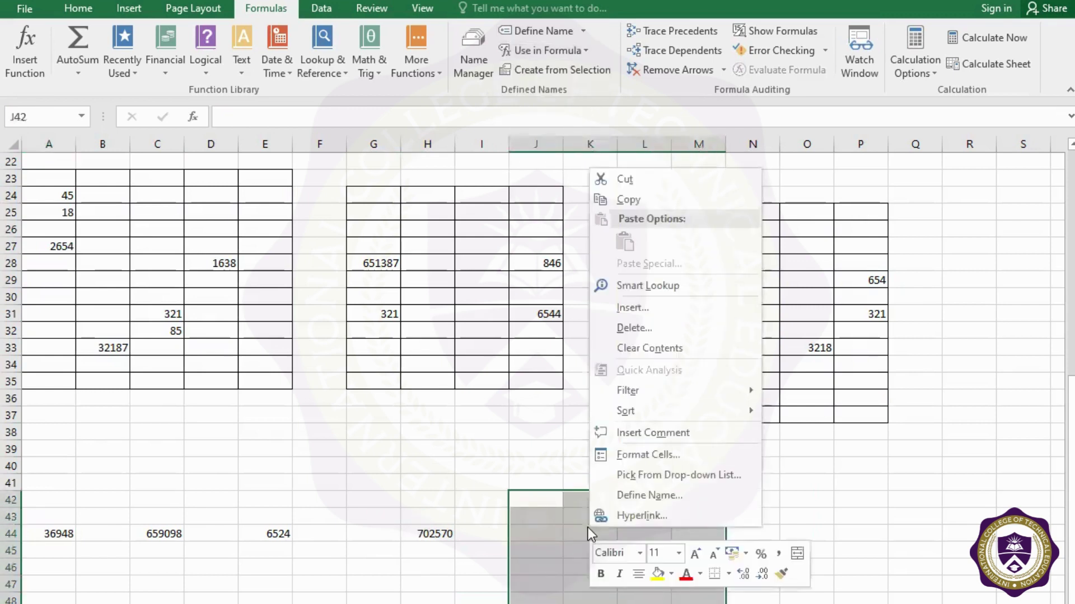
click(728, 574)
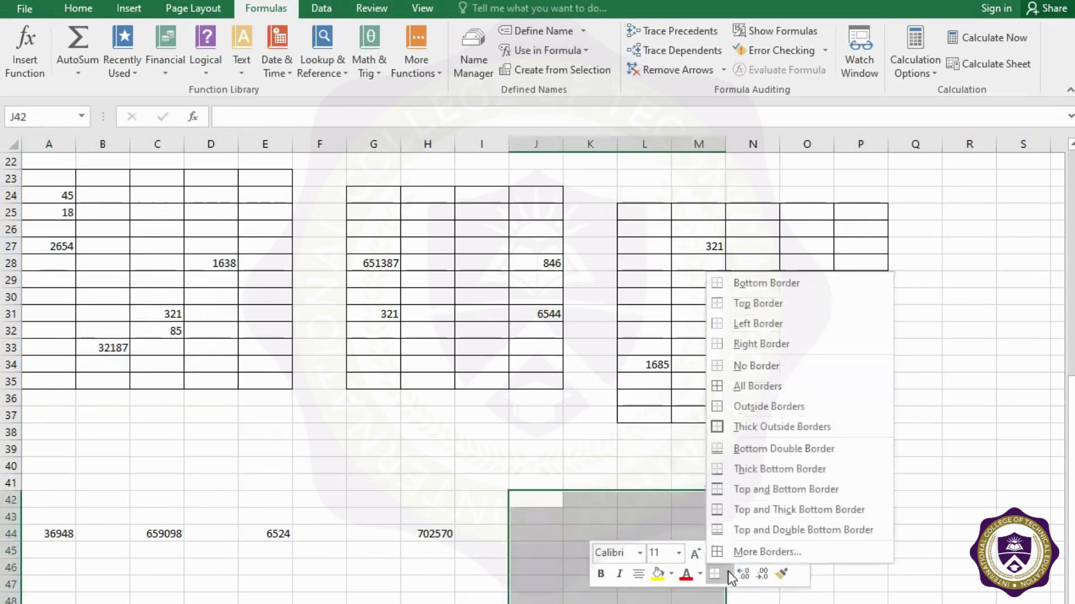
click(750, 388)
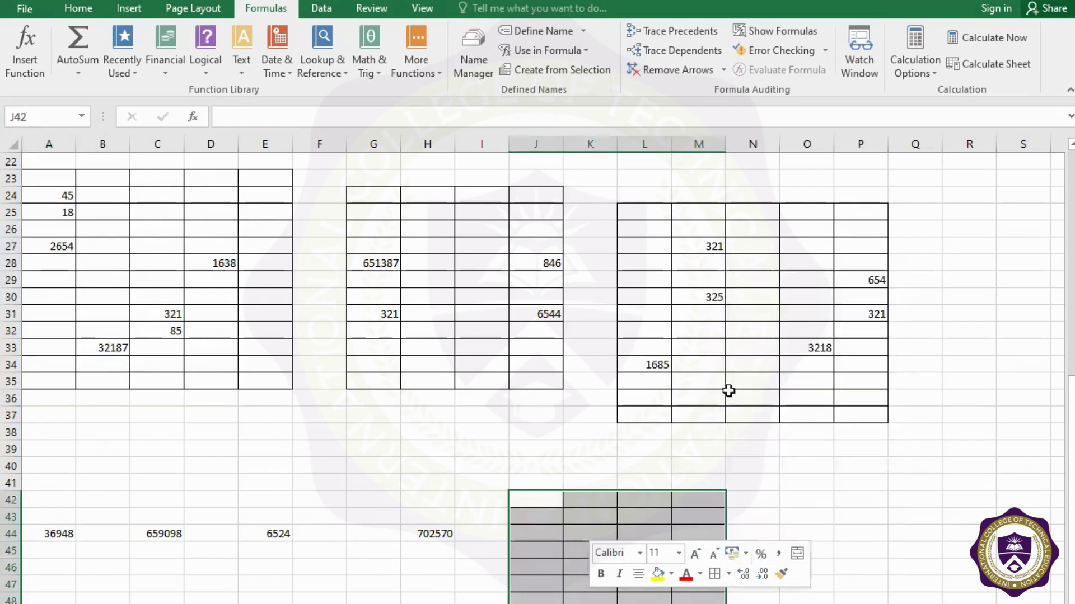
click(532, 25)
Remove all borders from I41:O48 with No Border, then select L44
click(565, 579)
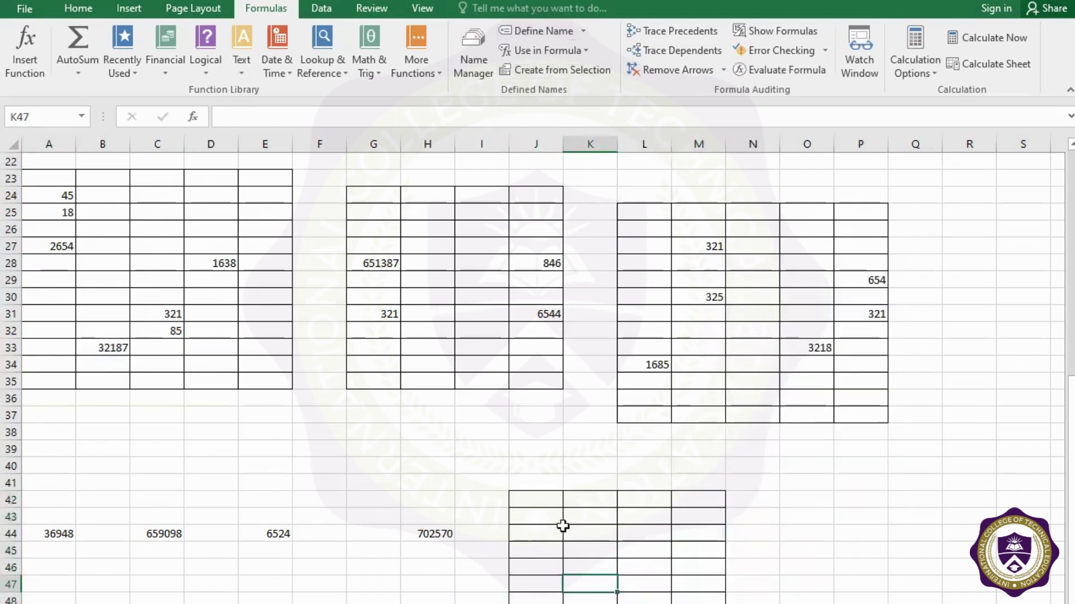
drag(491, 472, 806, 599)
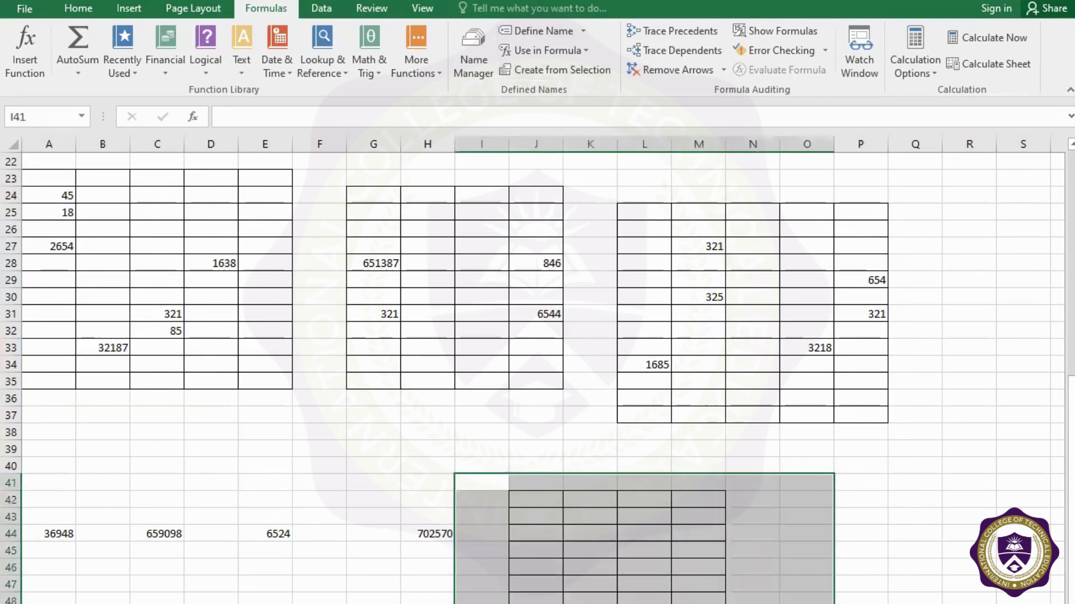
right_click(610, 517)
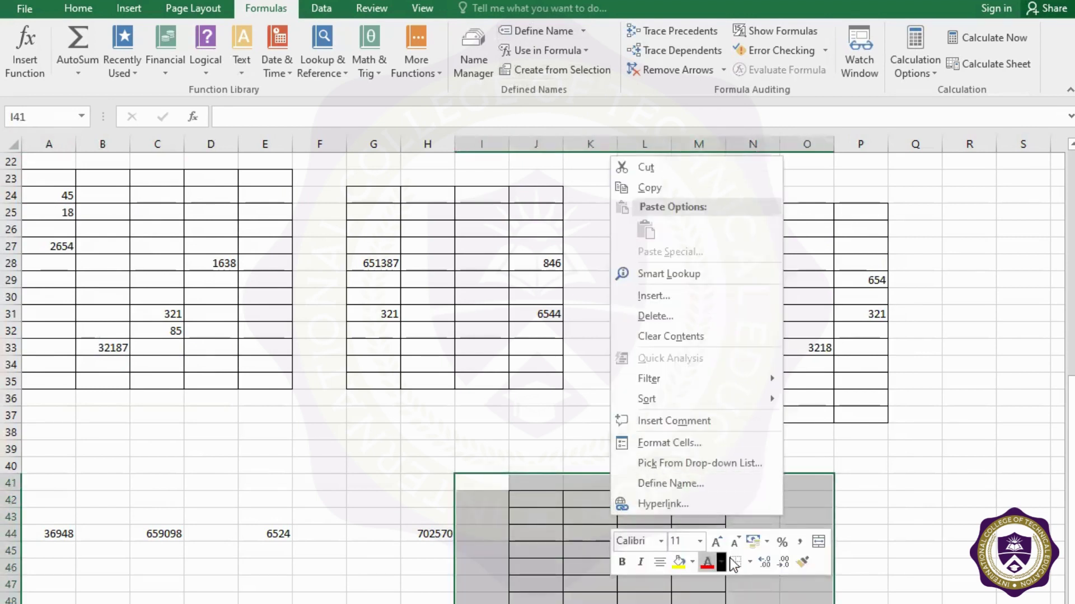
click(748, 563)
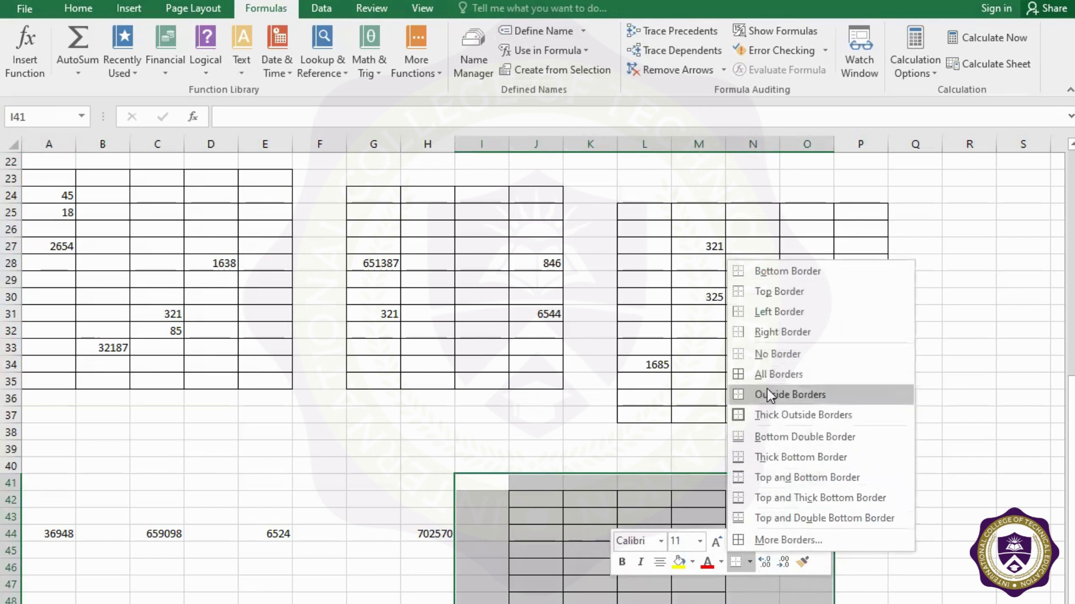
click(775, 356)
click(907, 453)
click(644, 534)
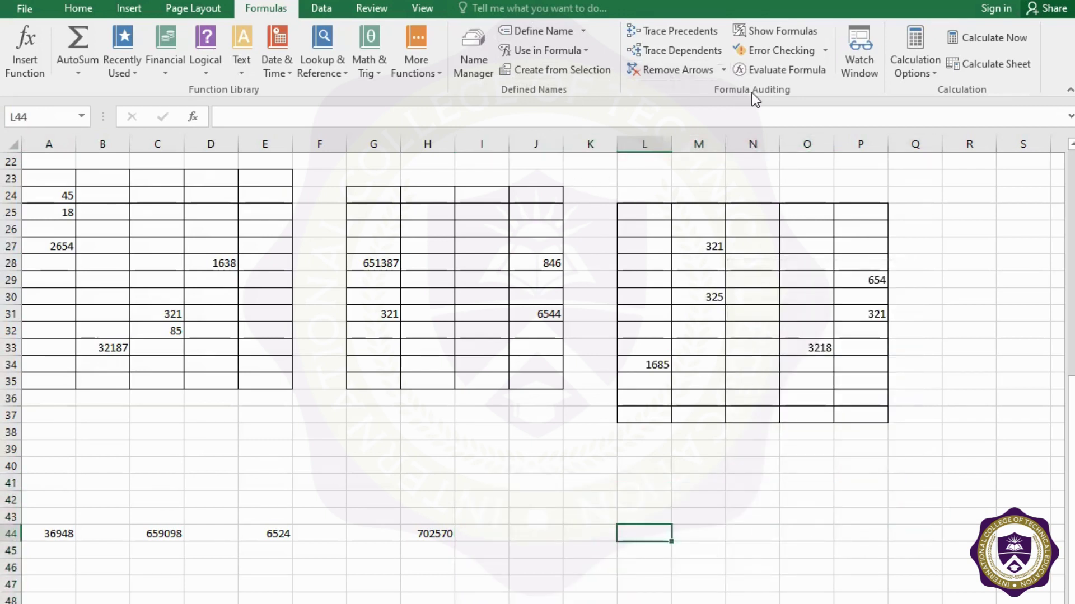
click(62, 535)
click(677, 30)
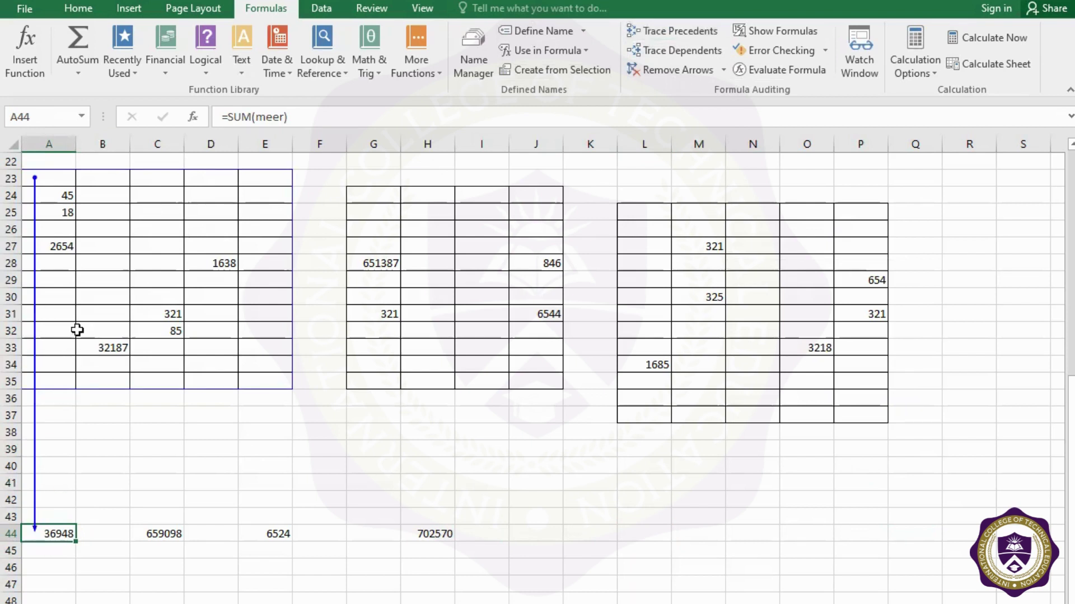
click(658, 71)
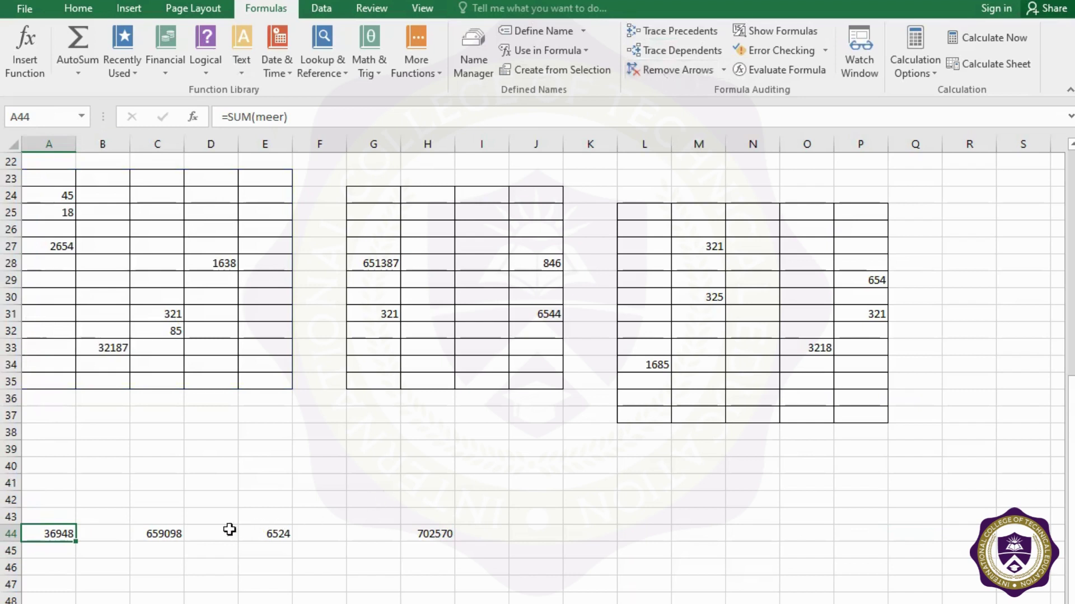
click(165, 533)
click(678, 31)
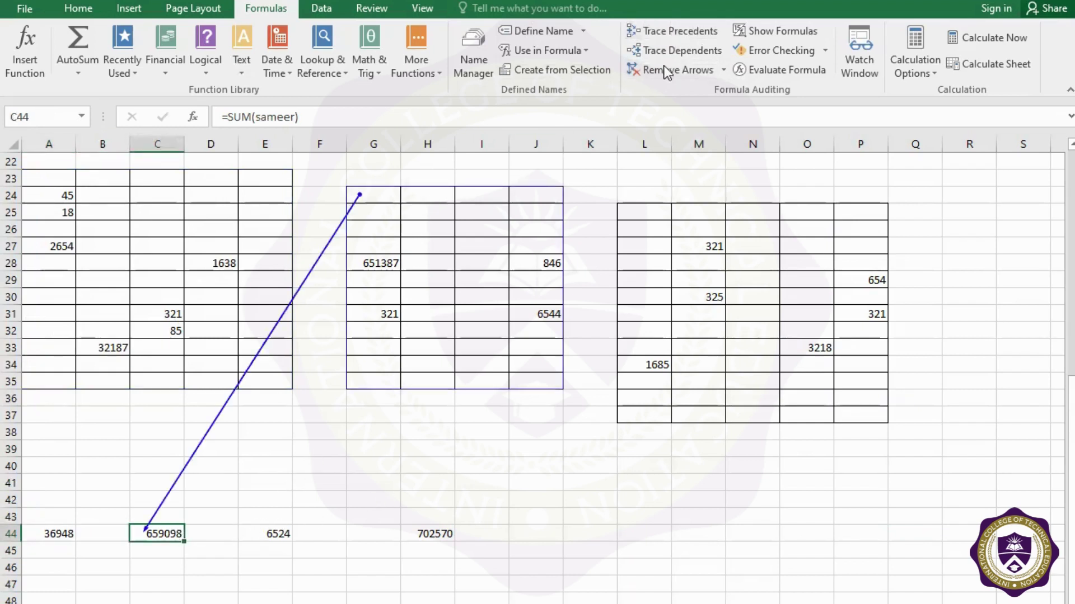
click(680, 68)
click(277, 534)
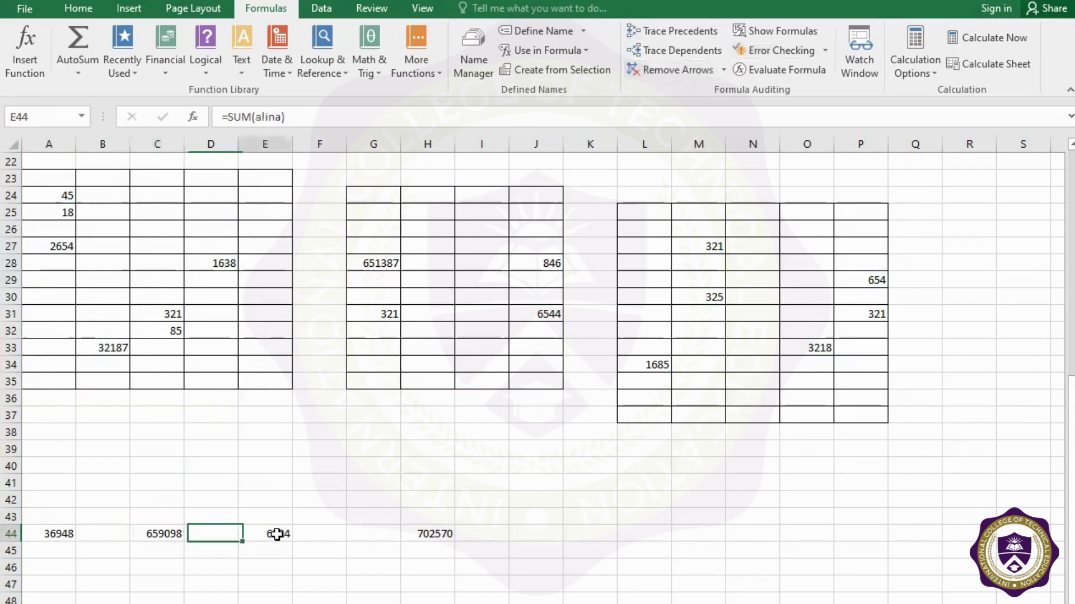
click(696, 32)
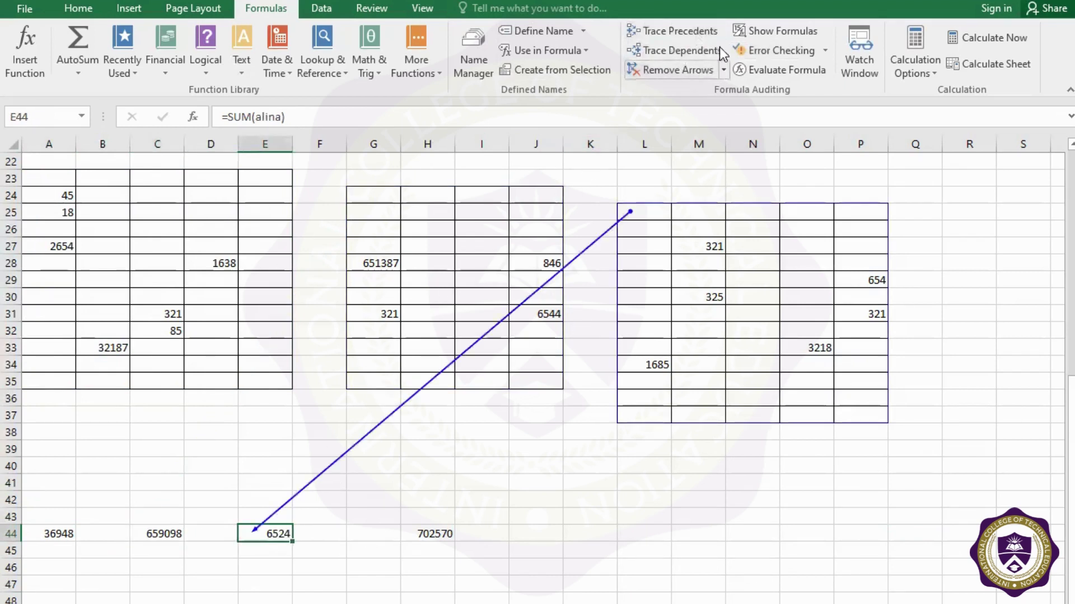
click(671, 70)
click(435, 531)
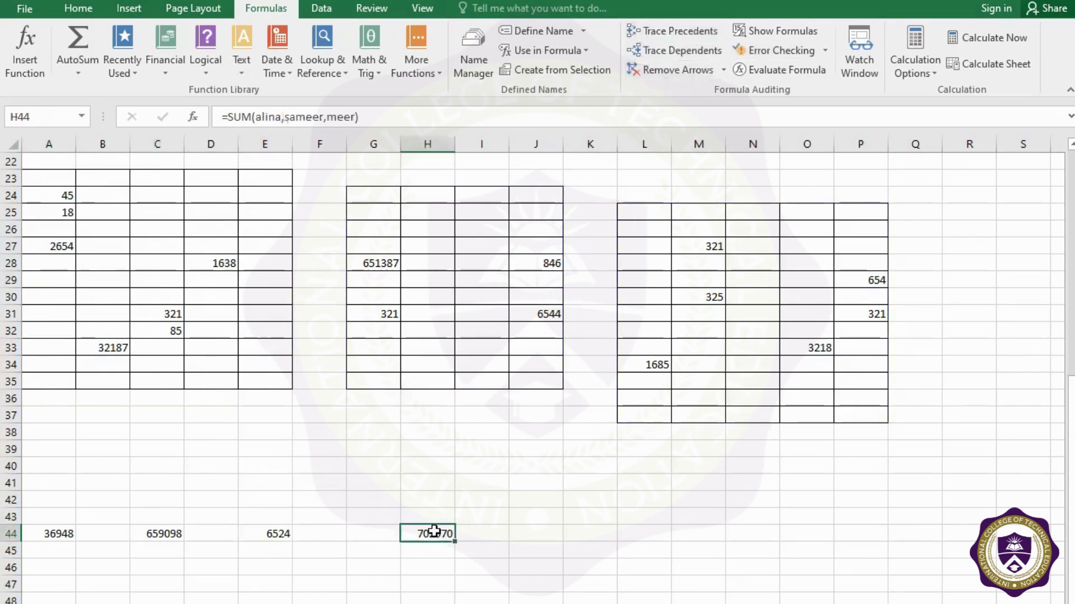
click(658, 29)
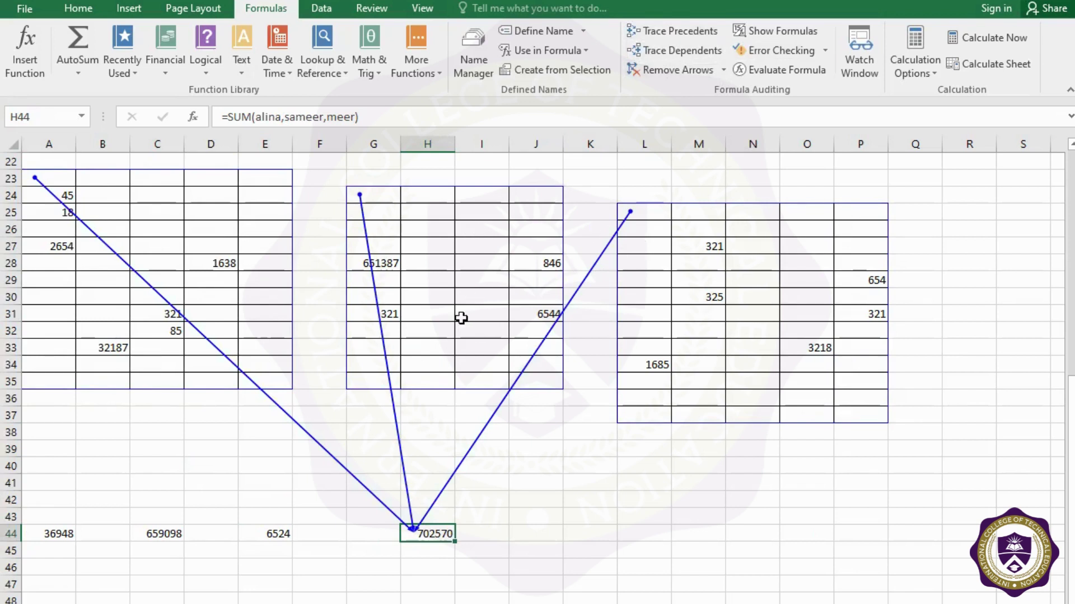
click(674, 71)
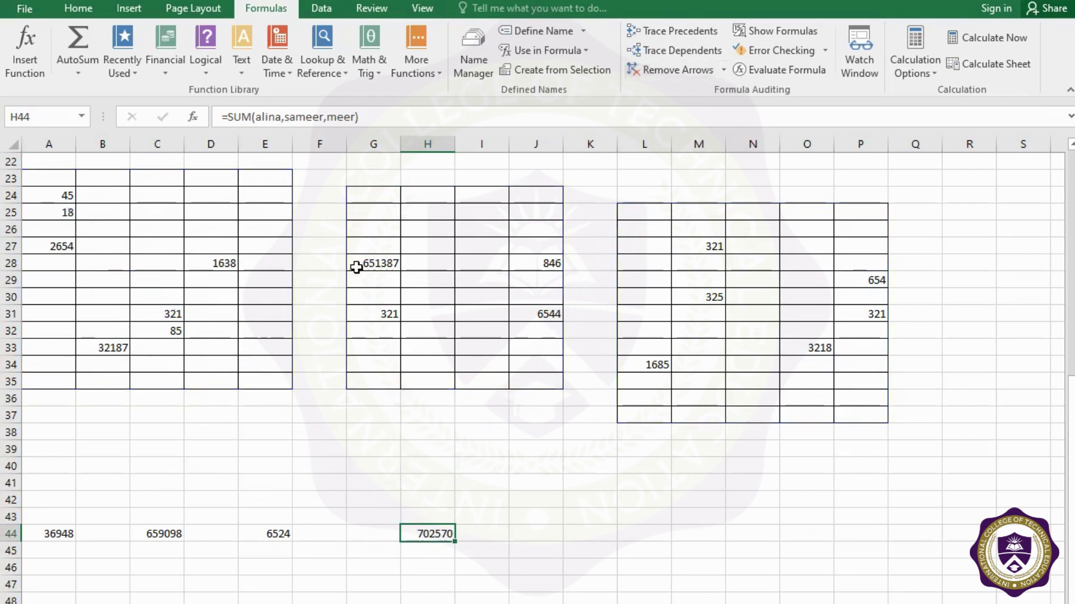
click(163, 228)
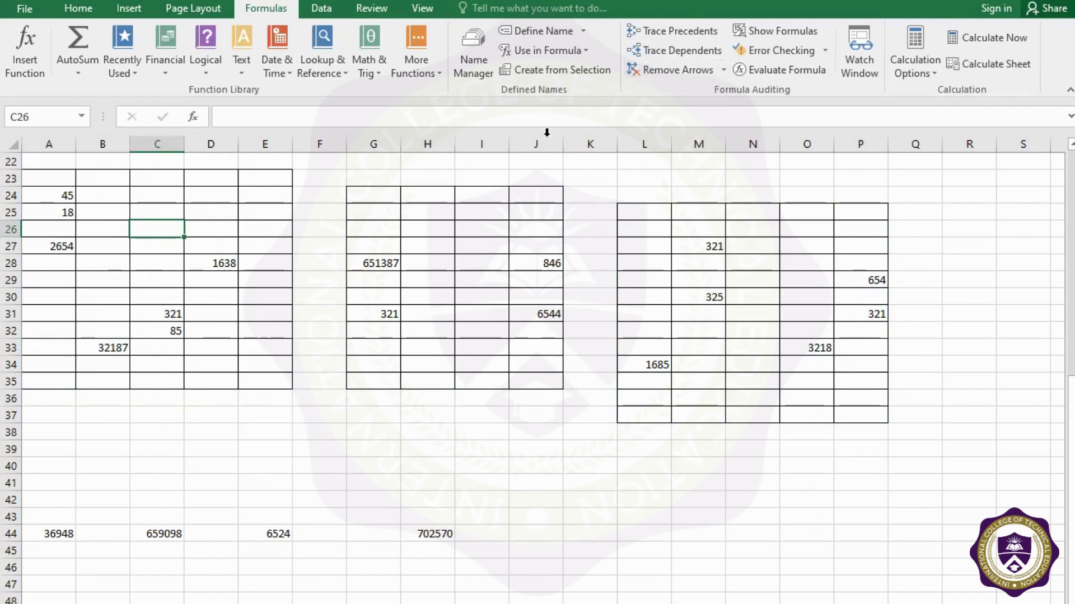
click(663, 52)
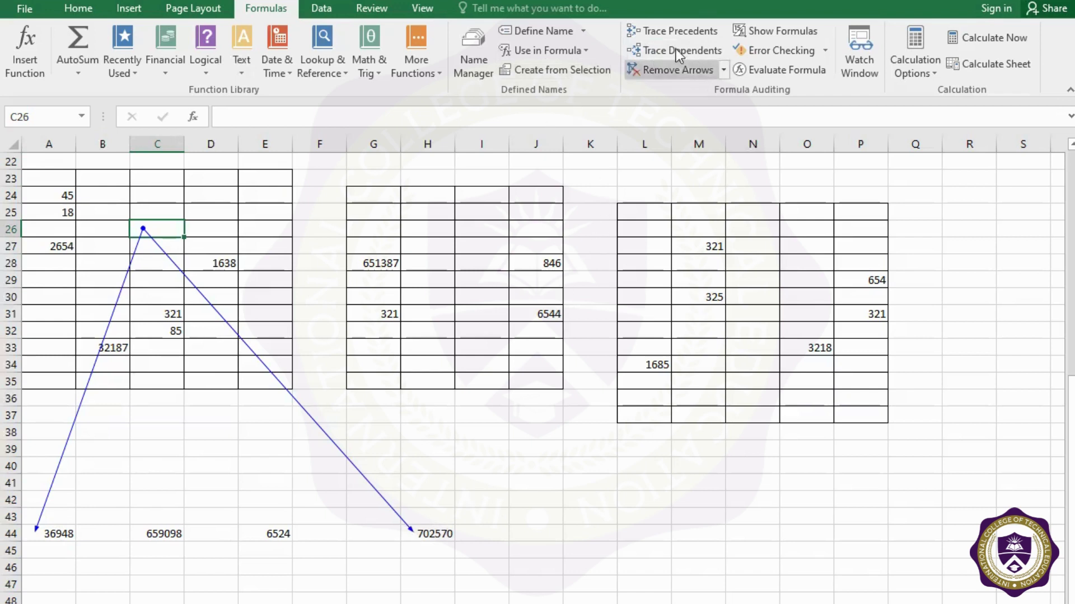
click(669, 68)
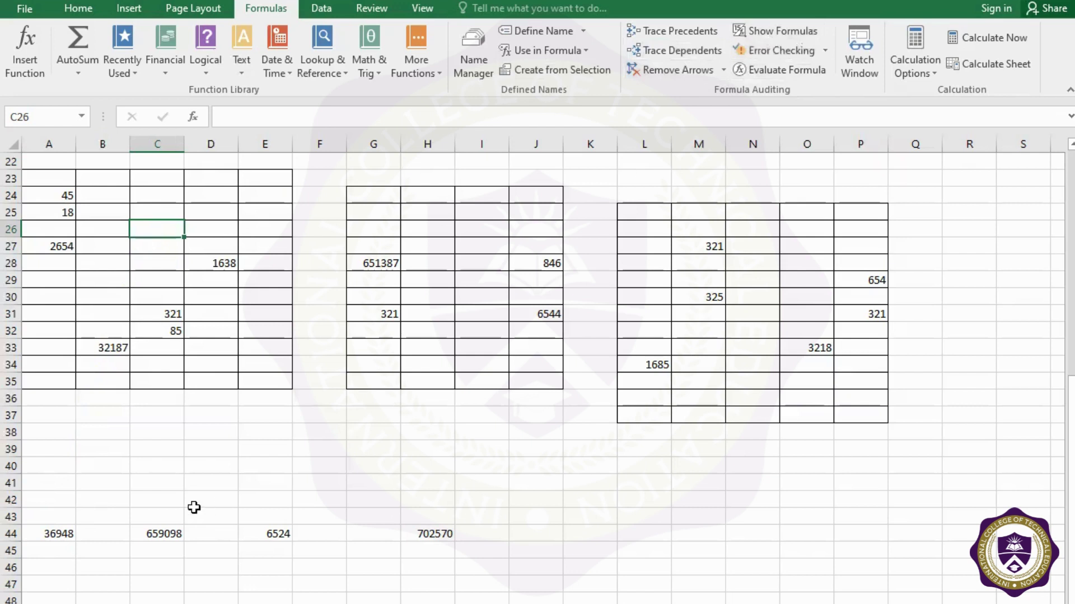
click(66, 533)
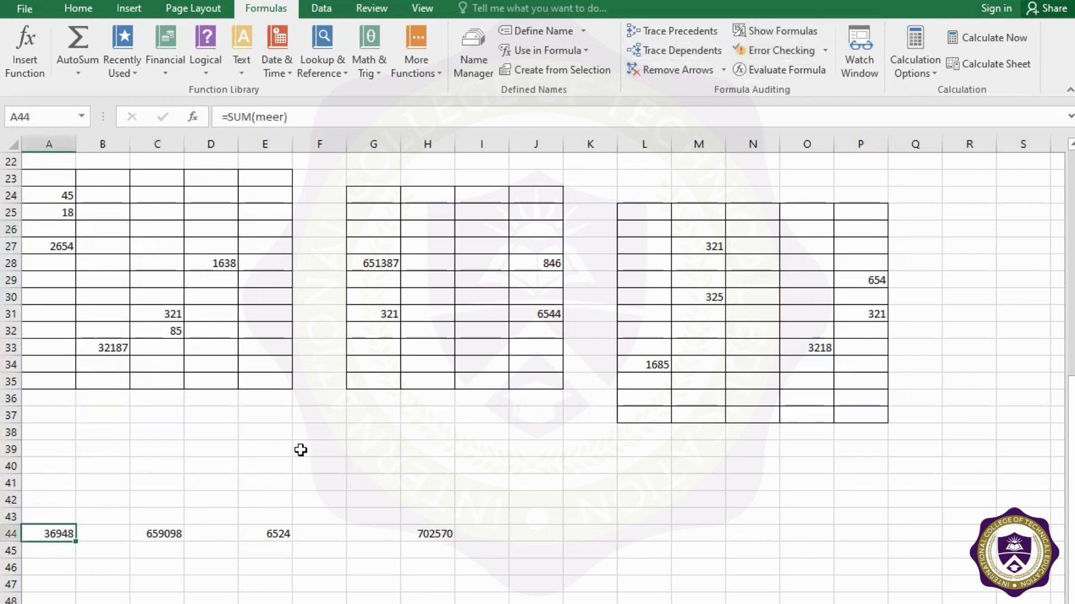
Toggle Show Formulas on and off, run Error Checking, then evaluate A44's SUM(meer) step by step
click(781, 36)
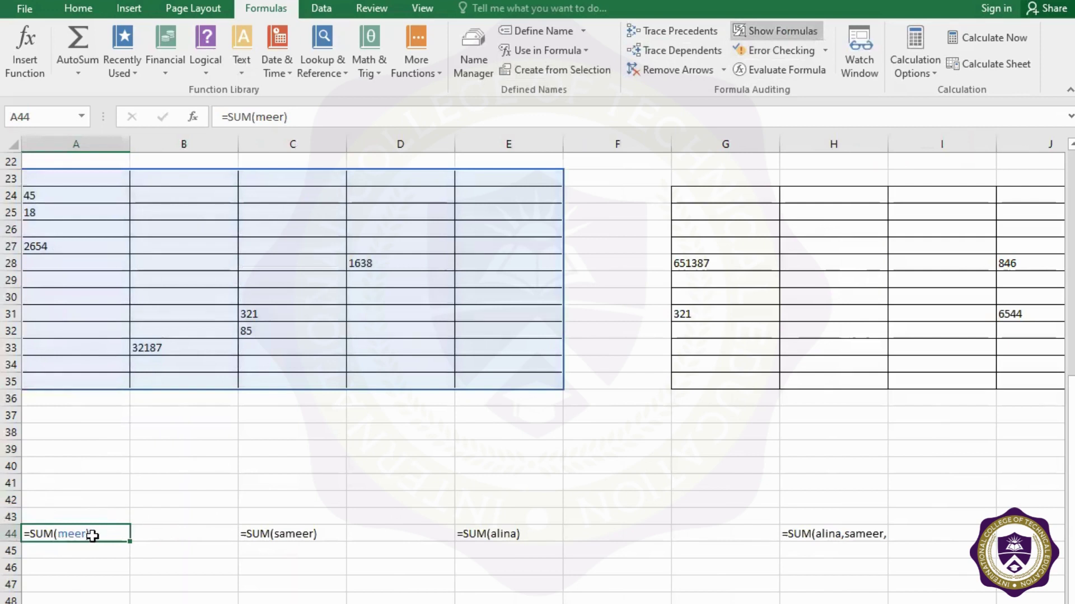
click(767, 32)
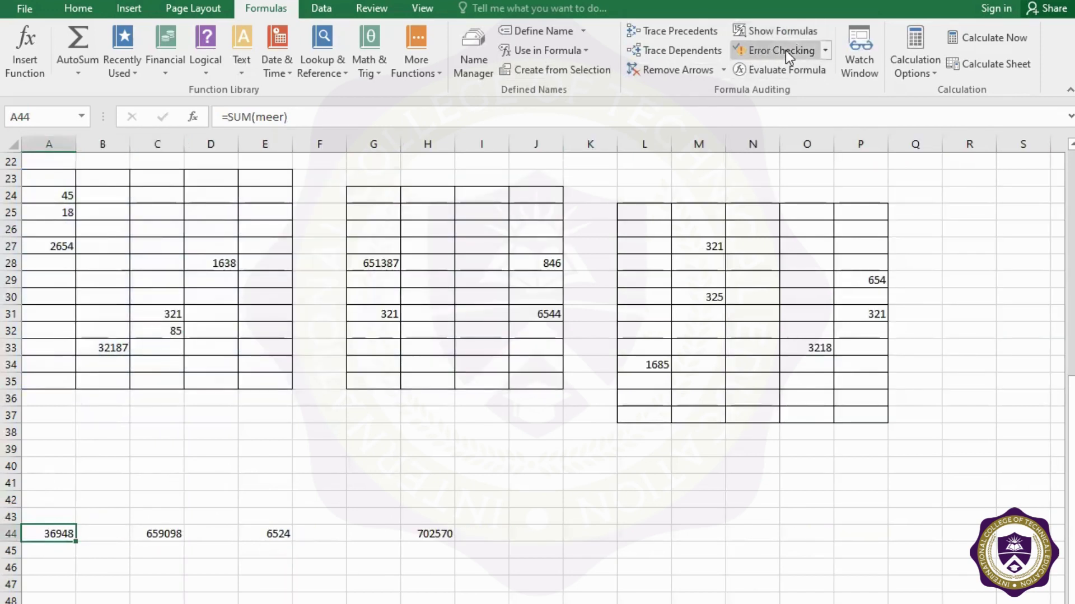
click(801, 49)
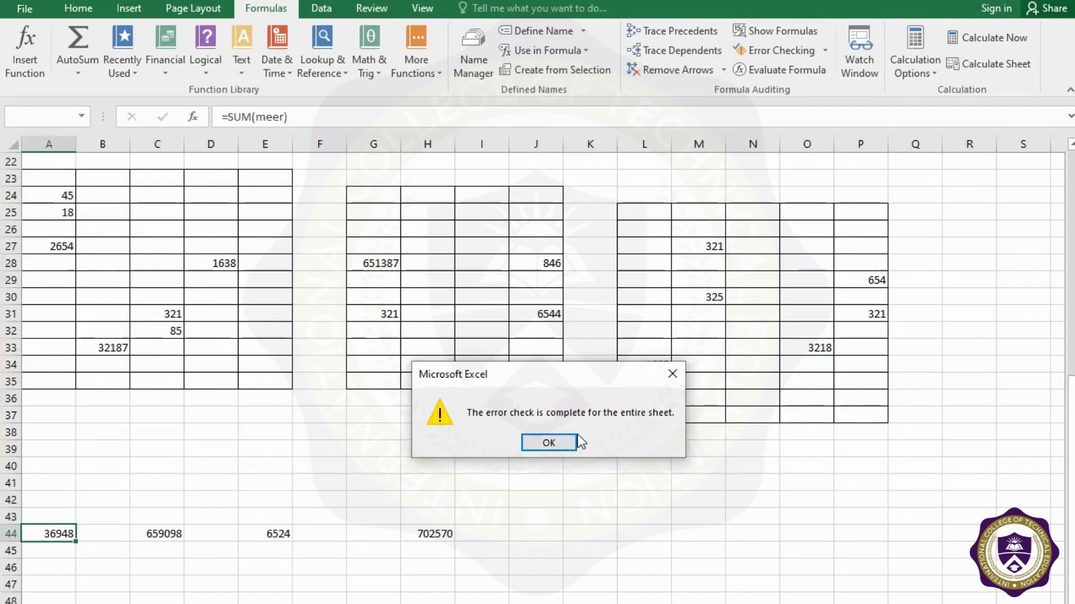
click(549, 443)
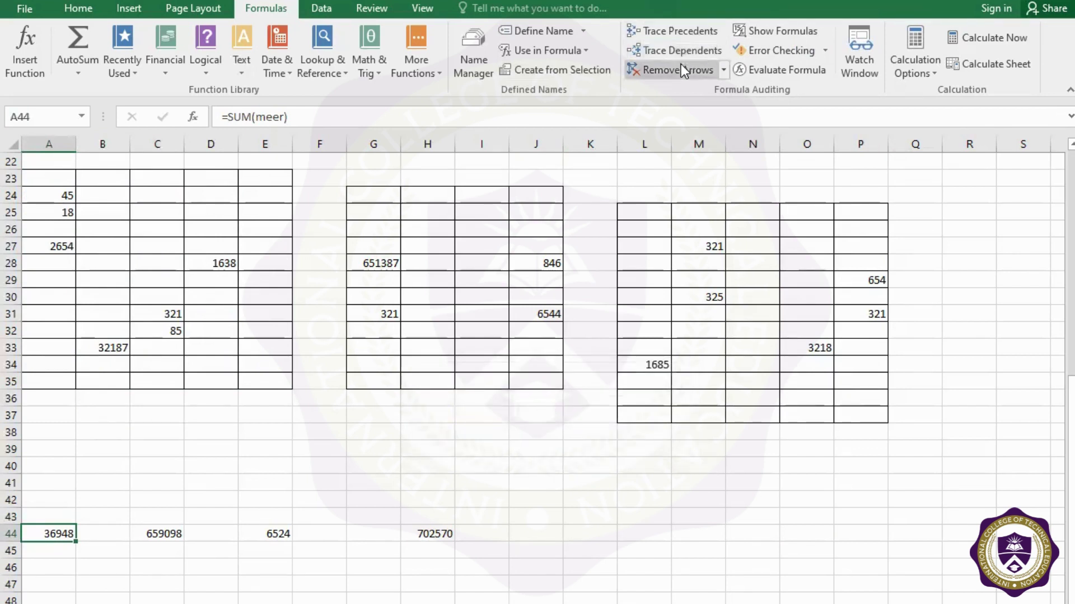
click(768, 71)
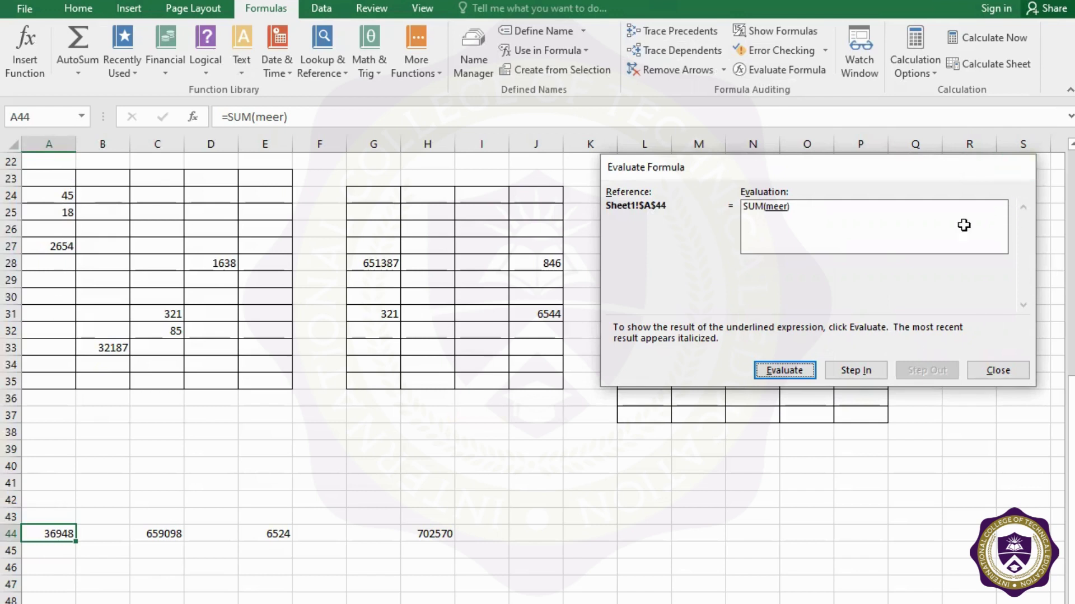
Add a Watch Window entry for Sheet1!$A$44 (=SUM(meer), 36948), then close the window
key(Escape)
click(870, 64)
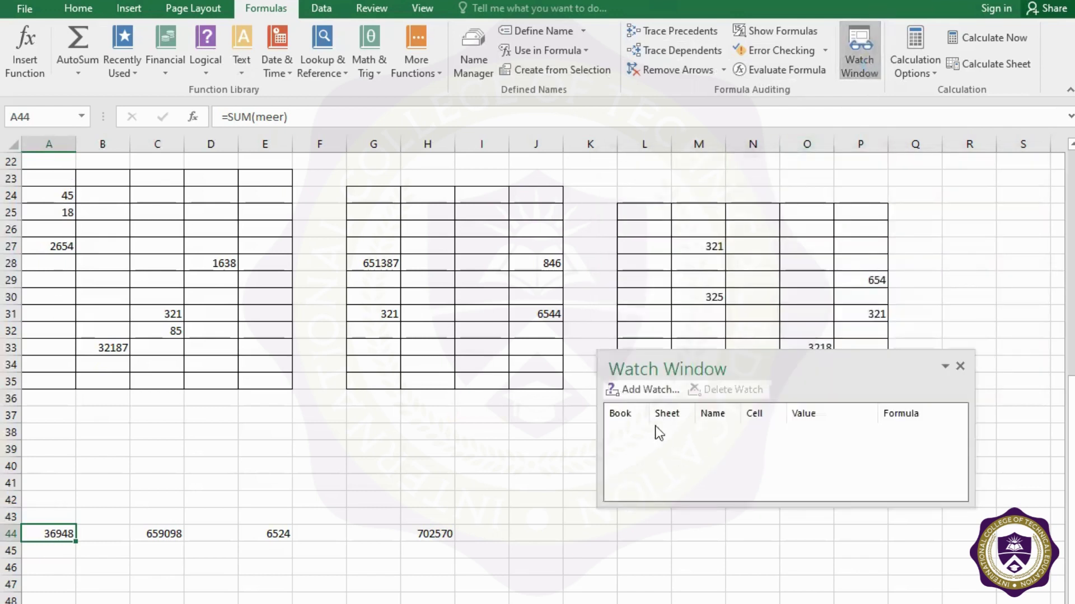
click(643, 391)
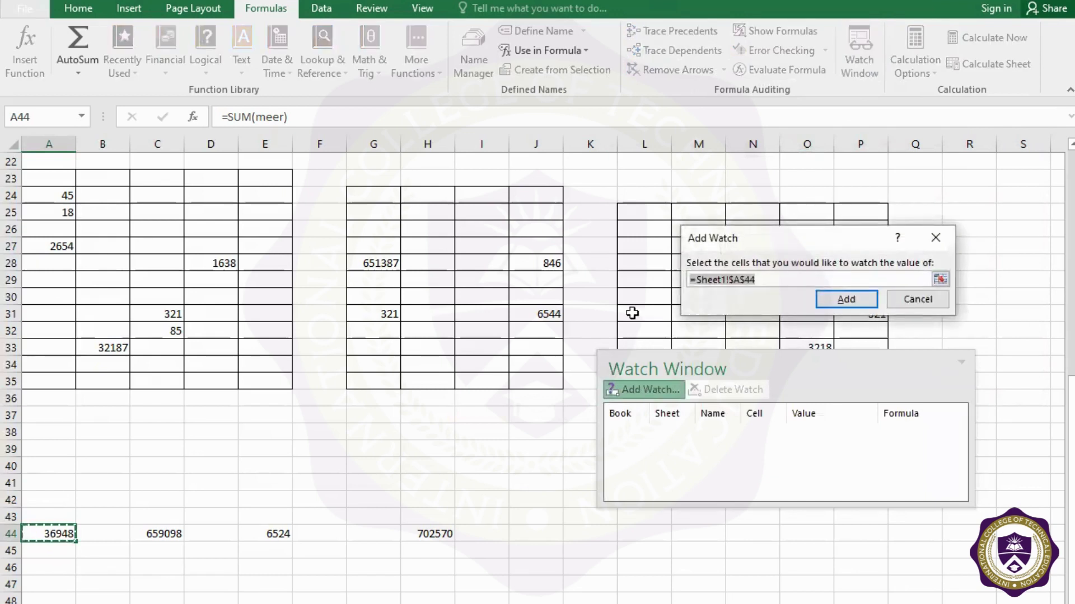
click(846, 302)
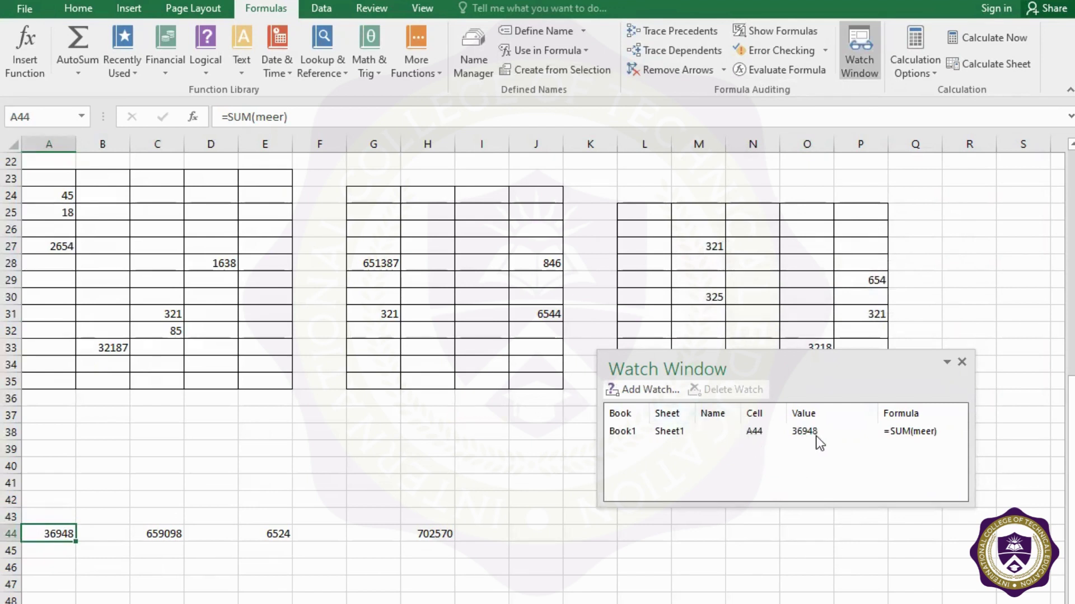
click(962, 365)
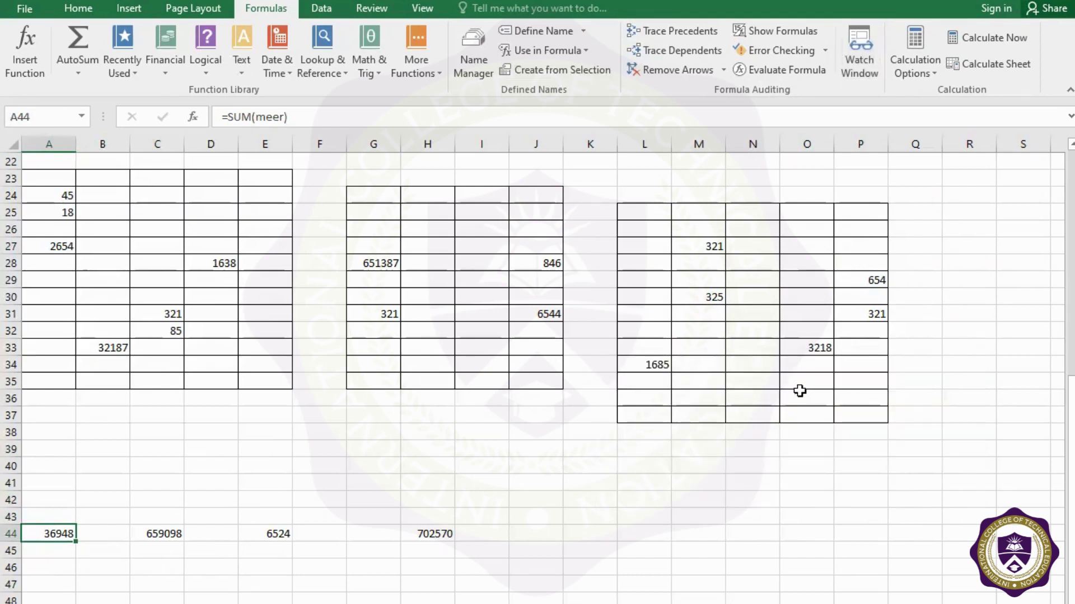
Leave Calculation Options unchanged, then clear the totals in F7:F14 and the average and result columns G1:H15
click(922, 76)
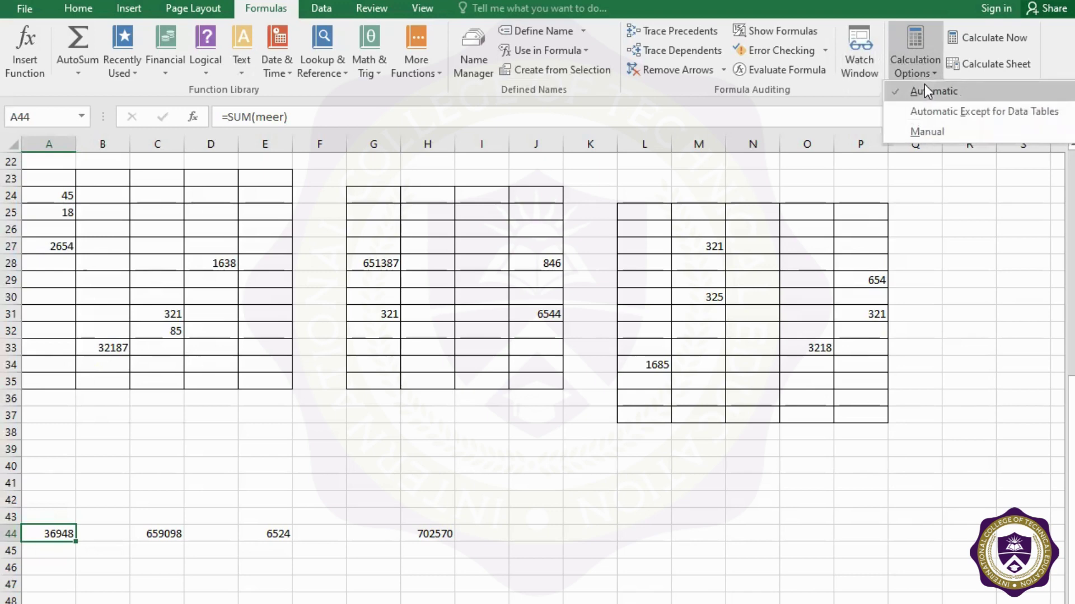
click(444, 552)
scroll(415, 504, up, 4)
scroll(336, 454, up, 3)
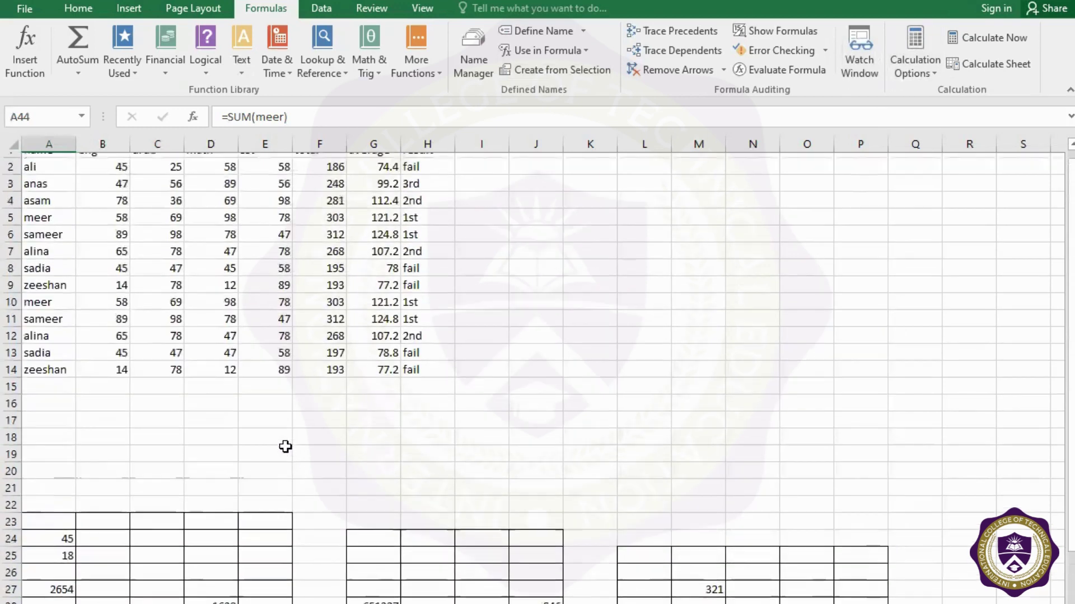
scroll(297, 403, up, 1)
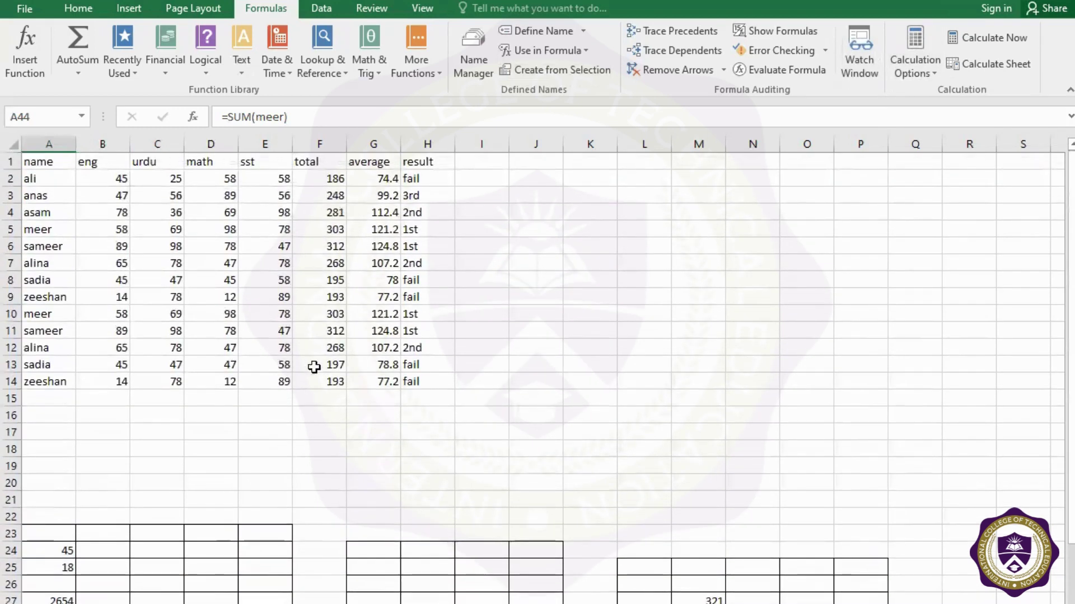
click(324, 265)
drag(325, 264, 325, 387)
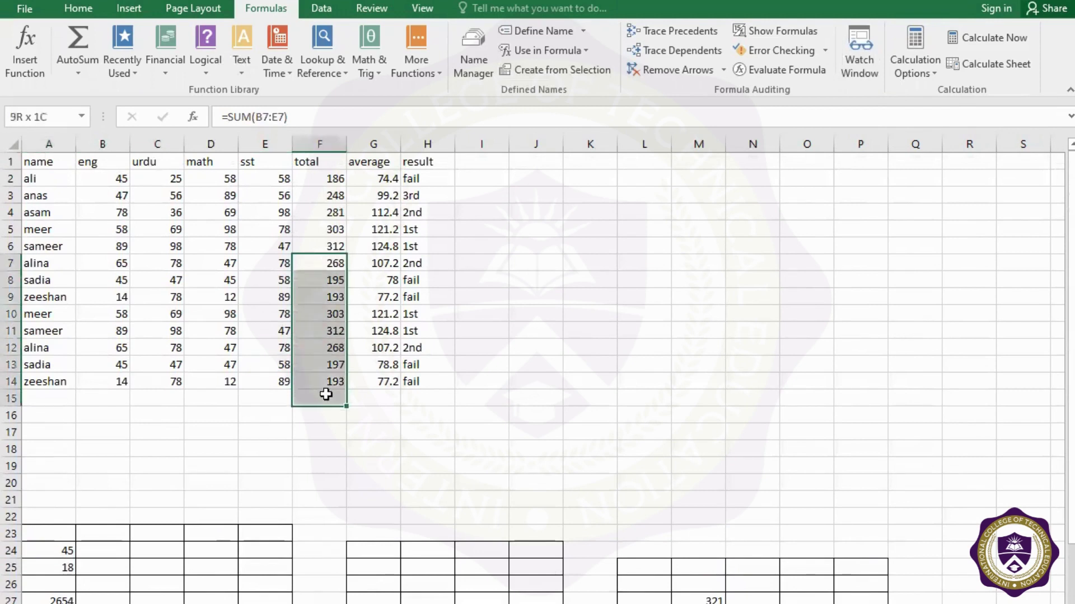
key(Delete)
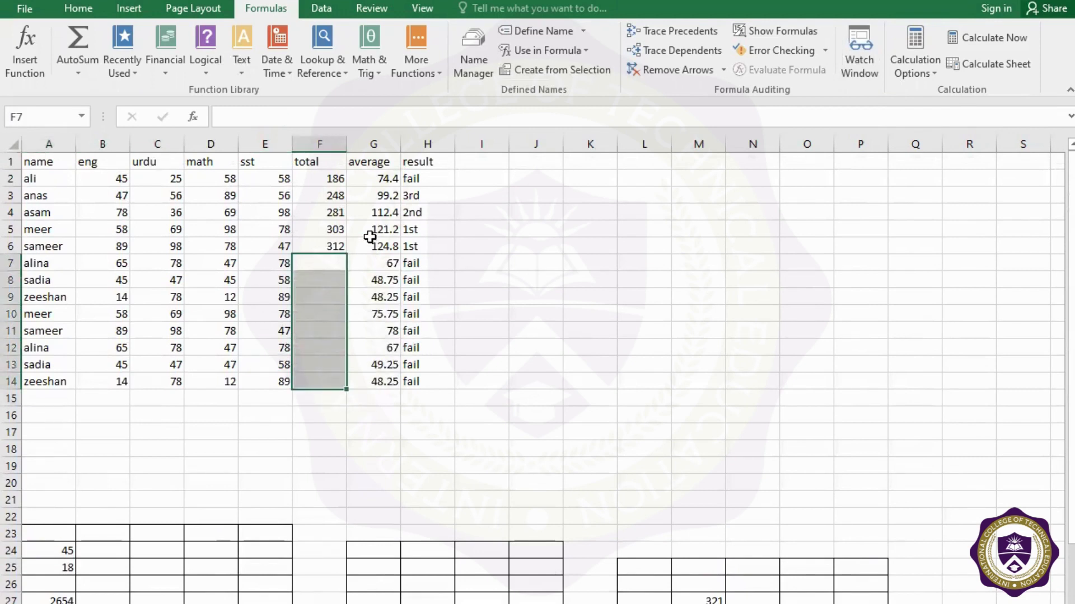
drag(370, 161, 426, 398)
key(Delete)
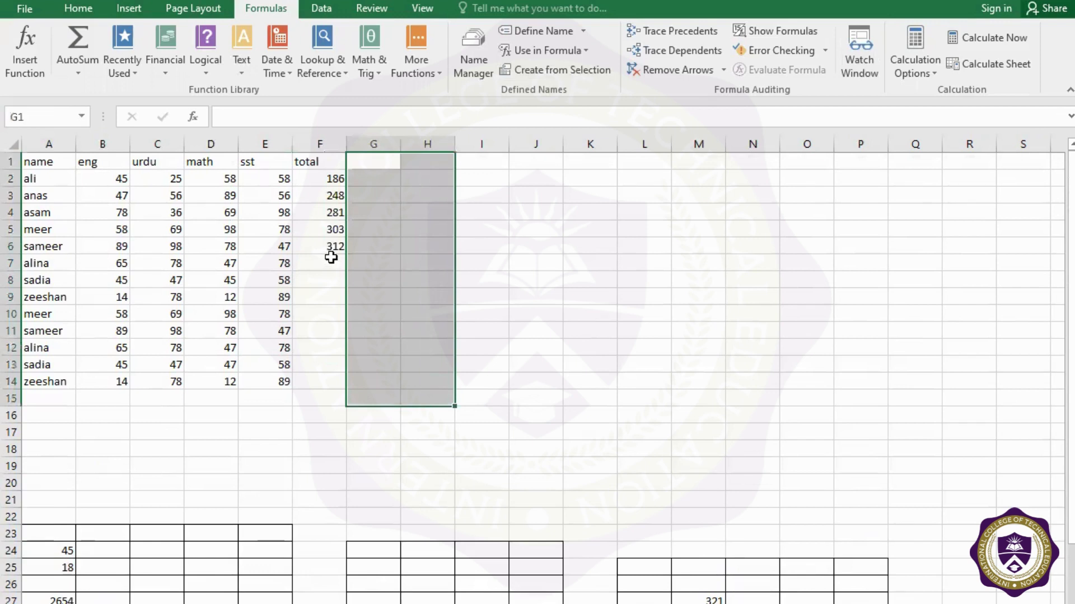
Fill F6's total formula down to F9, giving 268, 195 and 193
click(330, 262)
click(335, 247)
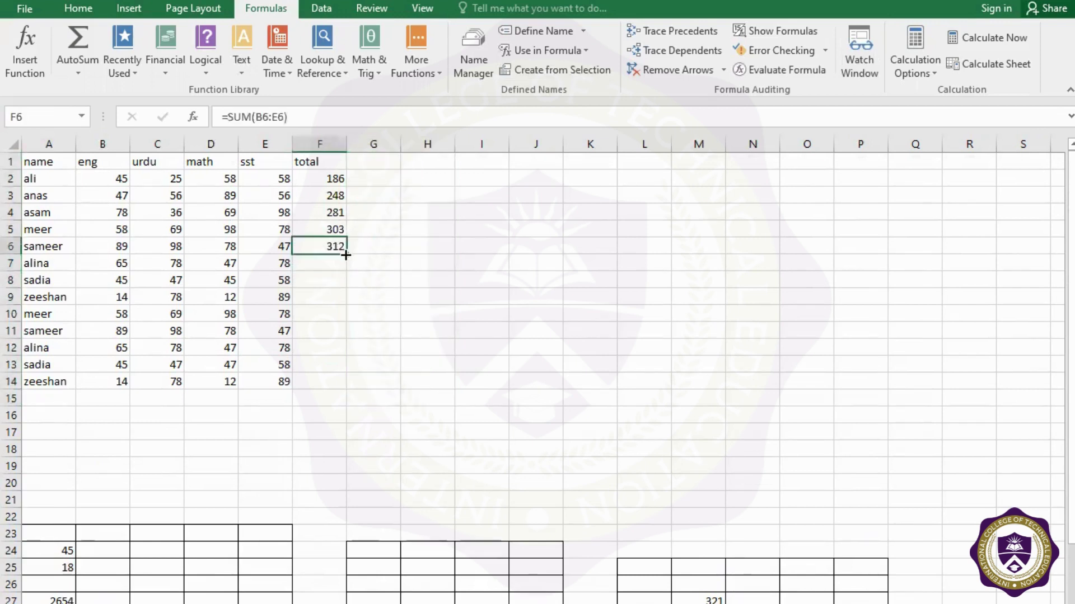
drag(346, 255, 350, 301)
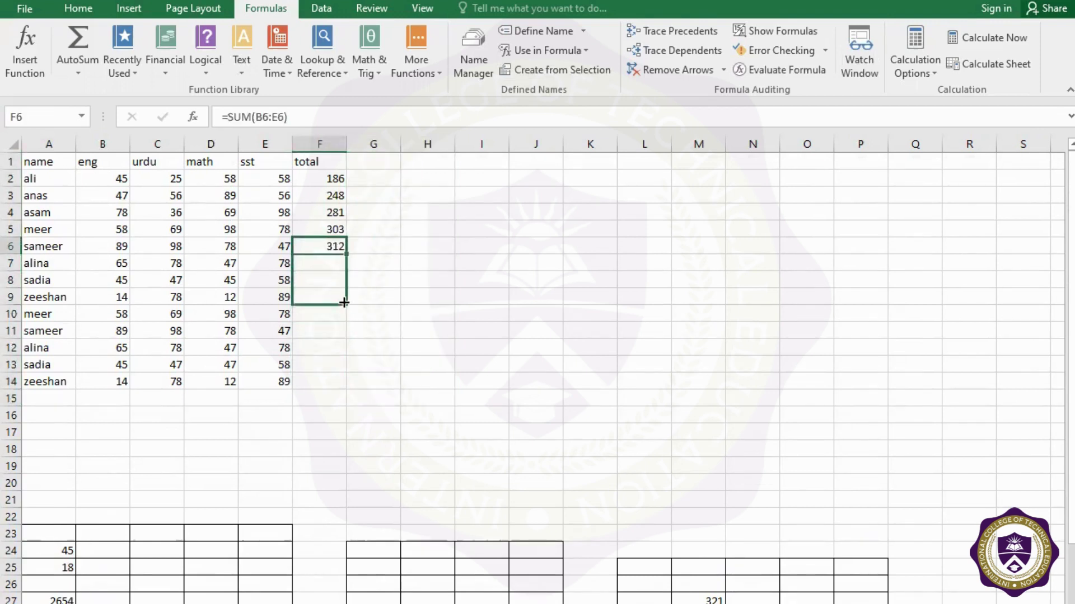
click(380, 333)
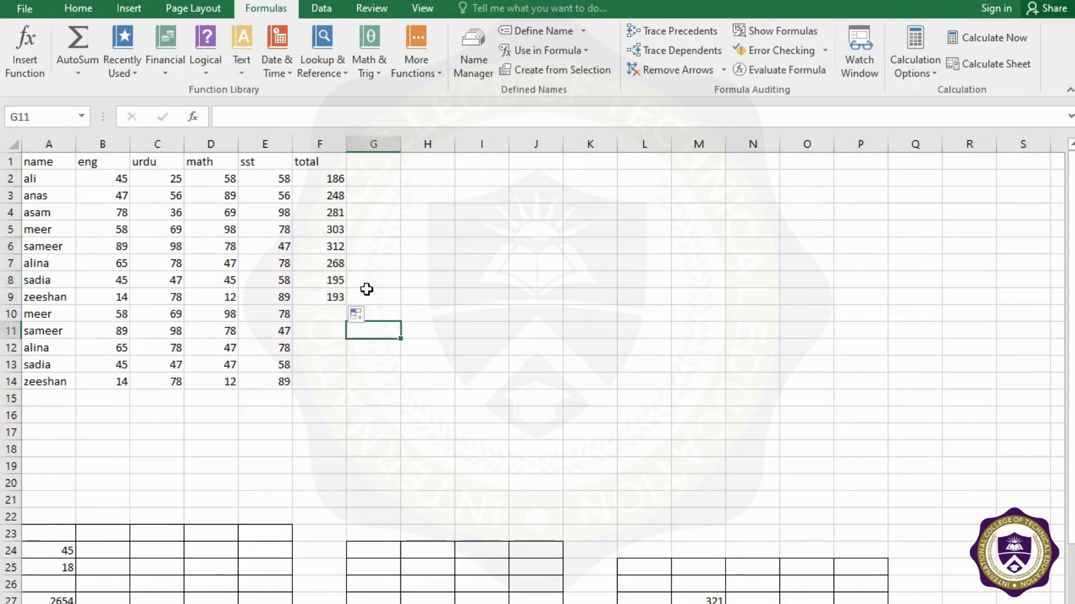
Set calculation to Manual and fill F9's total formula down to F14
click(915, 73)
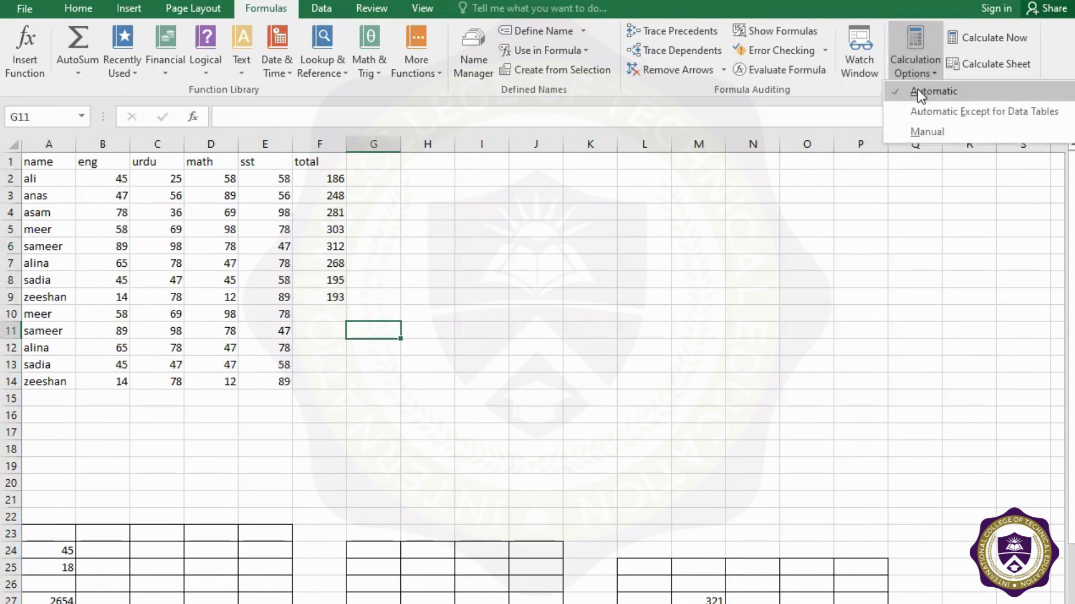
click(914, 132)
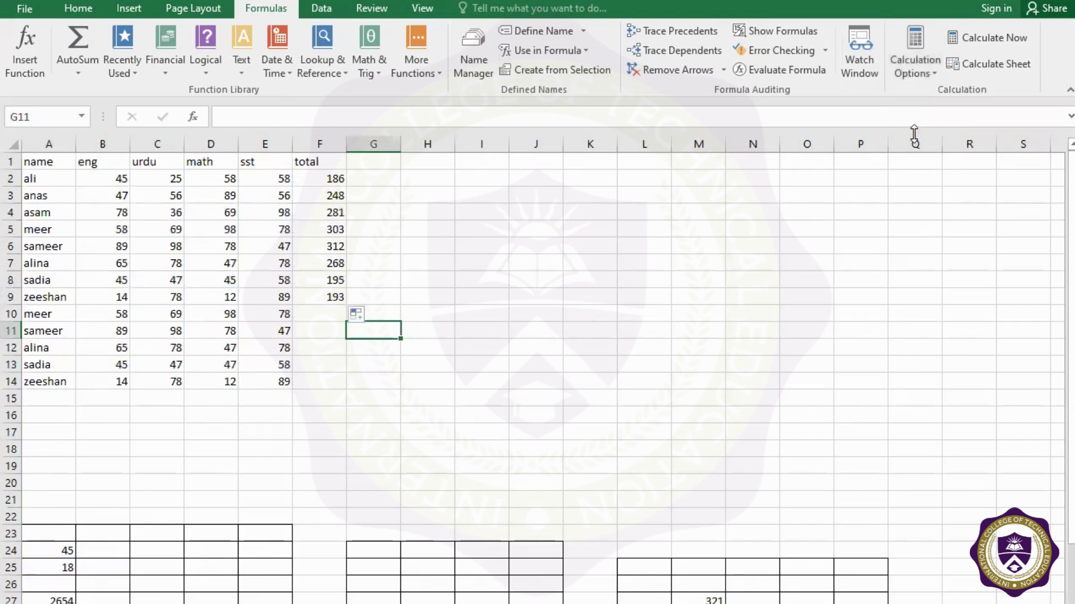
click(344, 299)
drag(345, 303, 347, 386)
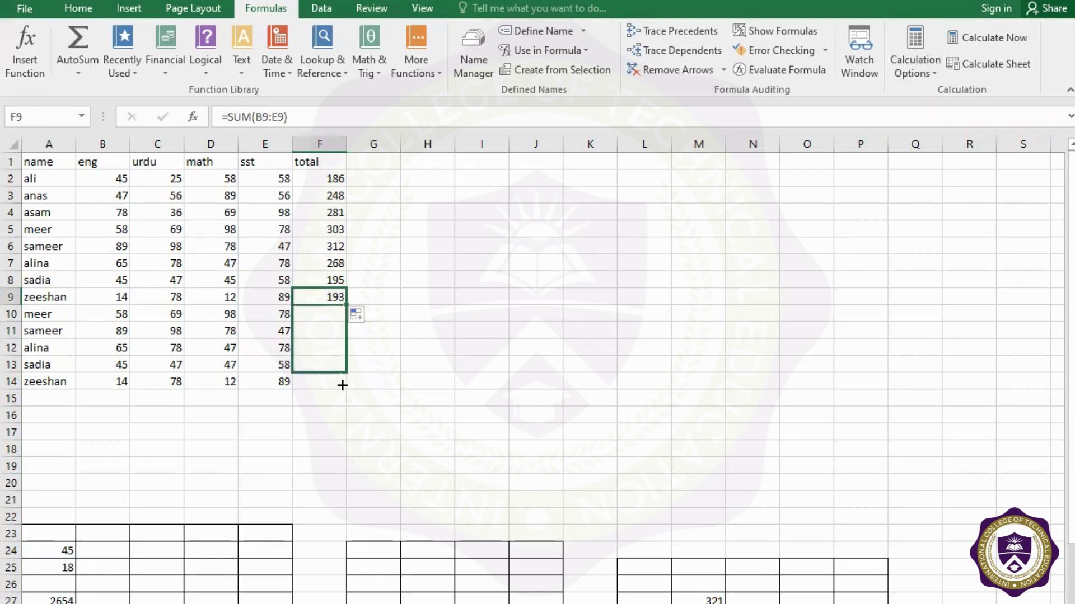
click(359, 363)
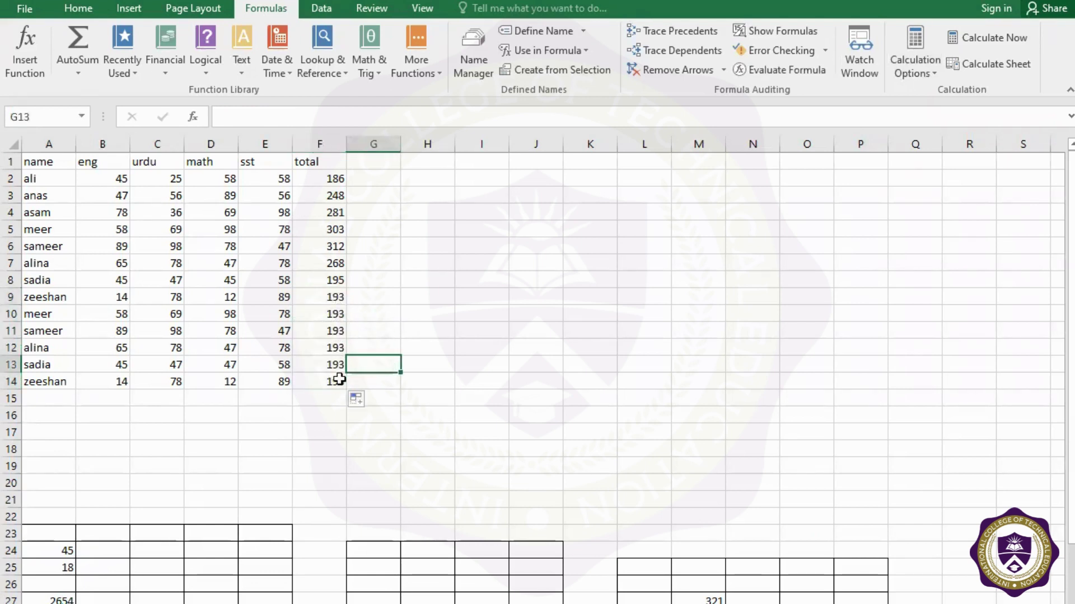
Clear the copied totals in F10:F14 and reselect F9
click(314, 319)
drag(314, 320, 377, 395)
key(Delete)
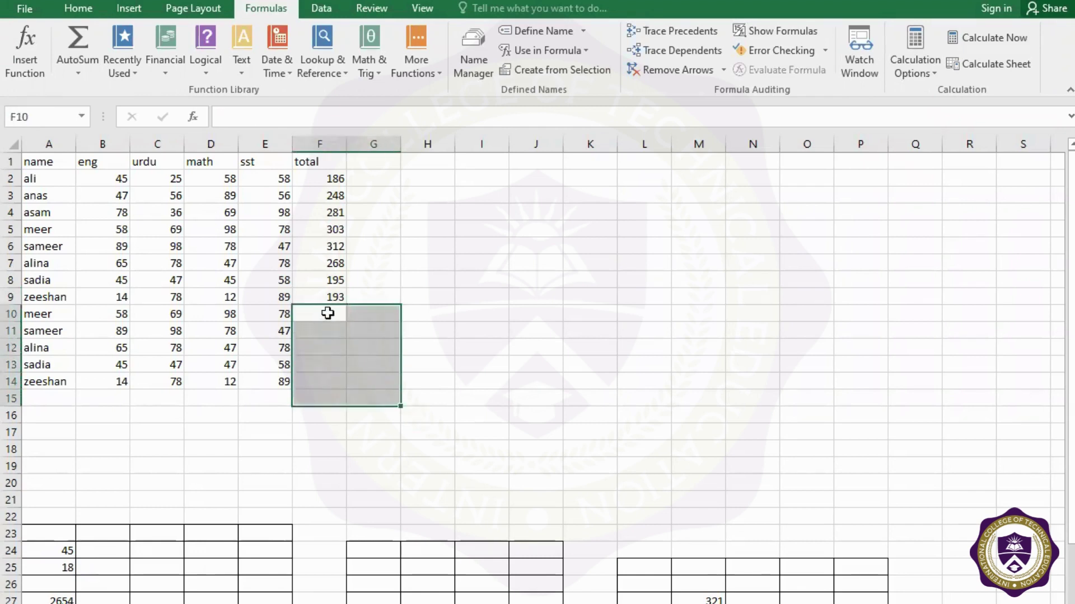
drag(332, 298, 364, 348)
click(332, 298)
Set calculation to Automatic and refill F9 down to F14, giving 303, 312, 268, 197, 193
click(905, 70)
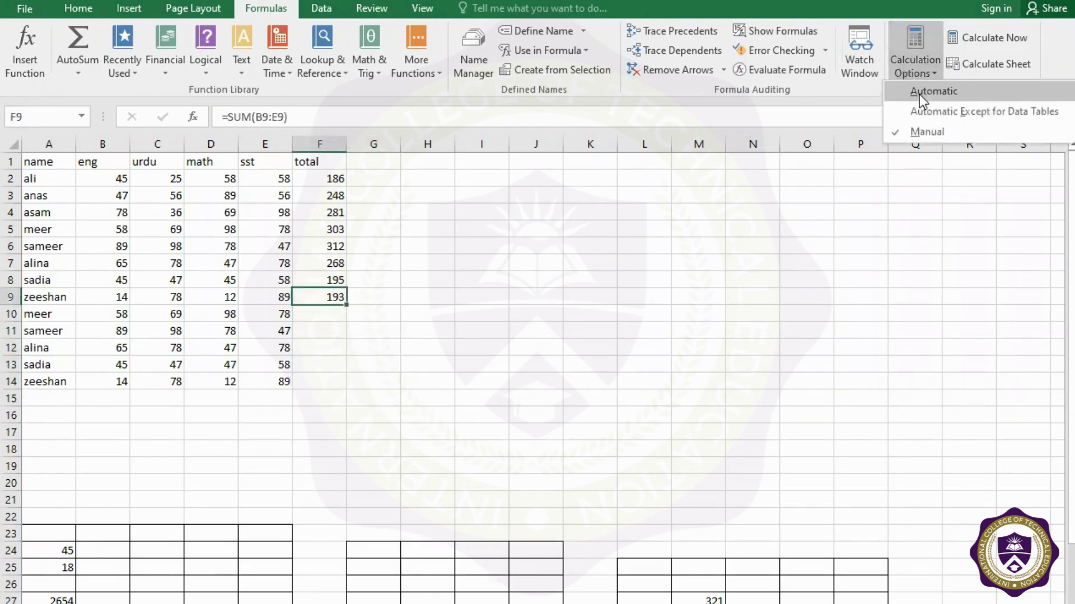
click(922, 93)
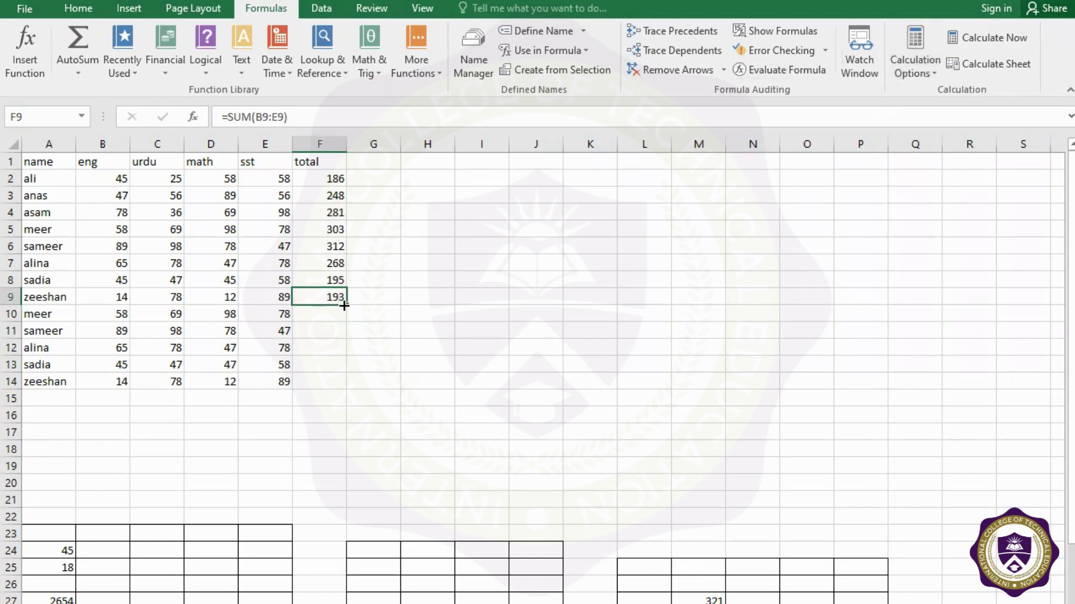
mouse_move(346, 305)
mouse_down()
mouse_move(343, 412)
mouse_move(343, 390)
mouse_up()
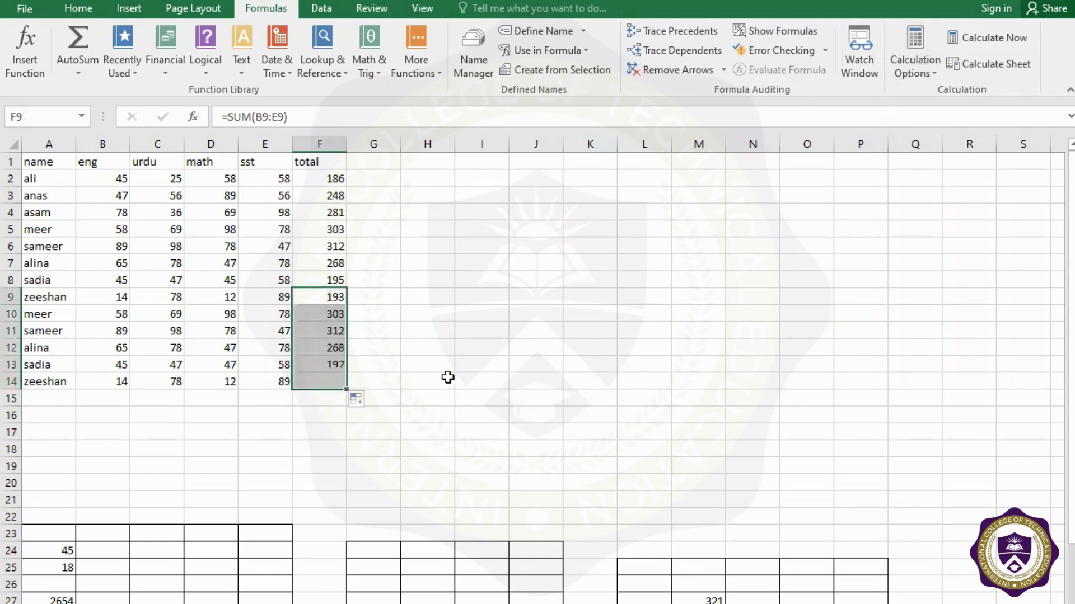
click(446, 378)
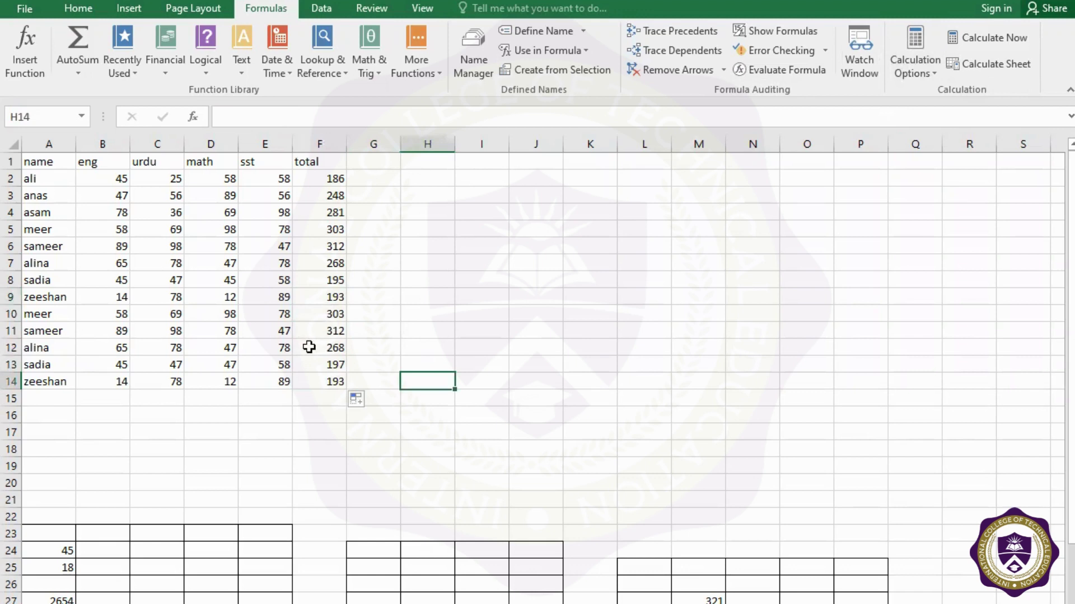
click(440, 314)
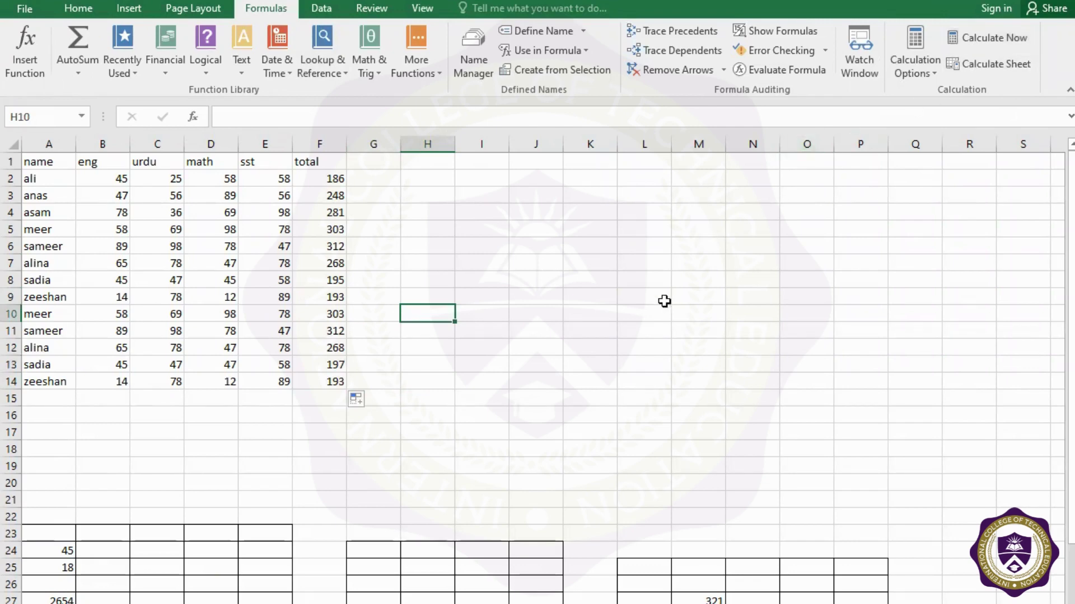
scroll(378, 351, down, 4)
scroll(379, 352, up, 4)
click(71, 62)
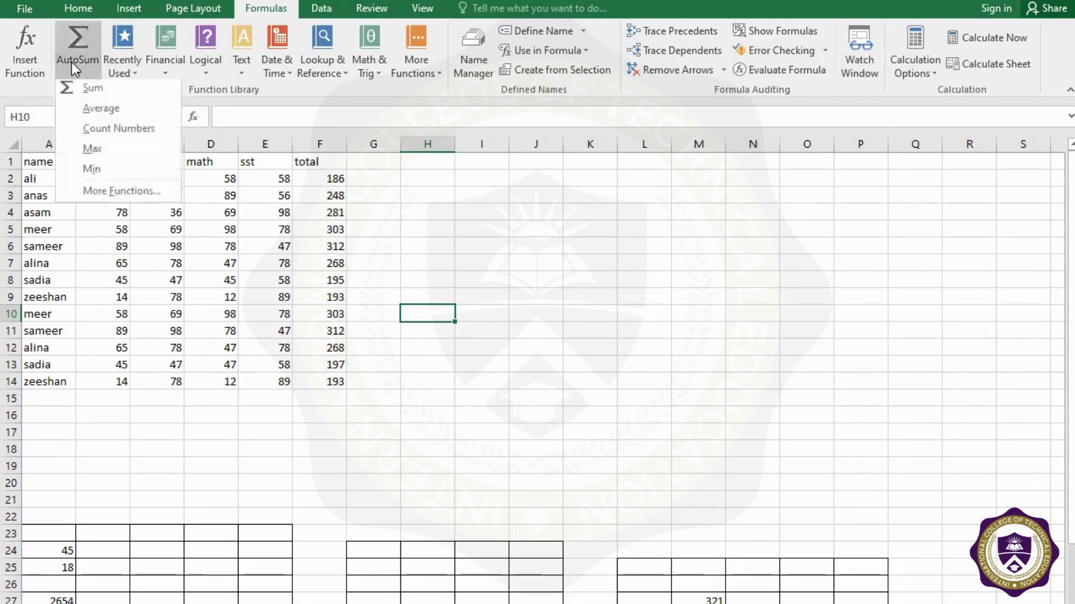
click(559, 302)
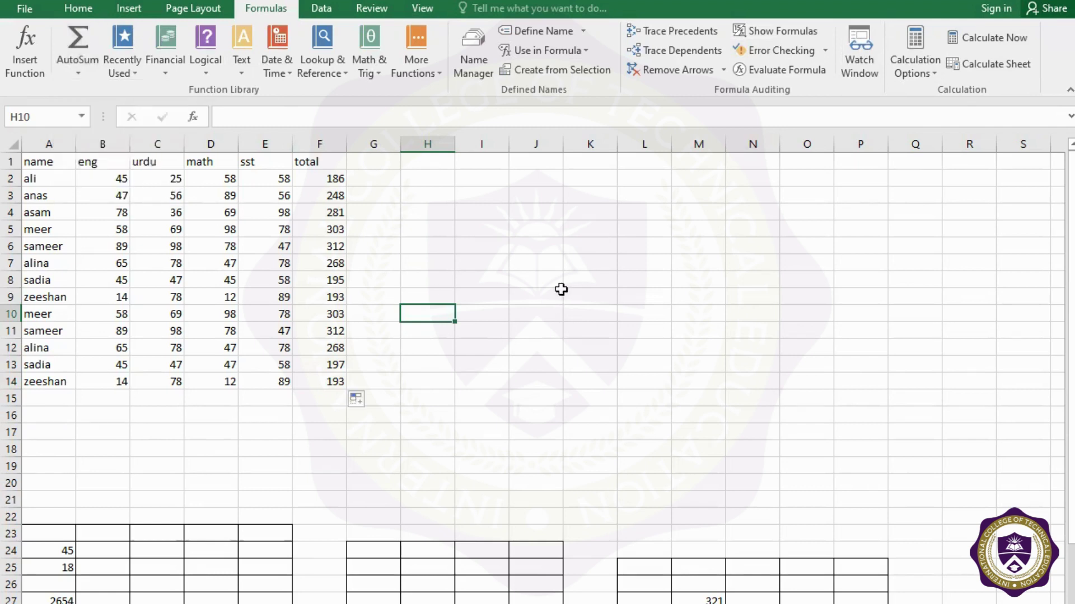
click(516, 314)
double_click(446, 368)
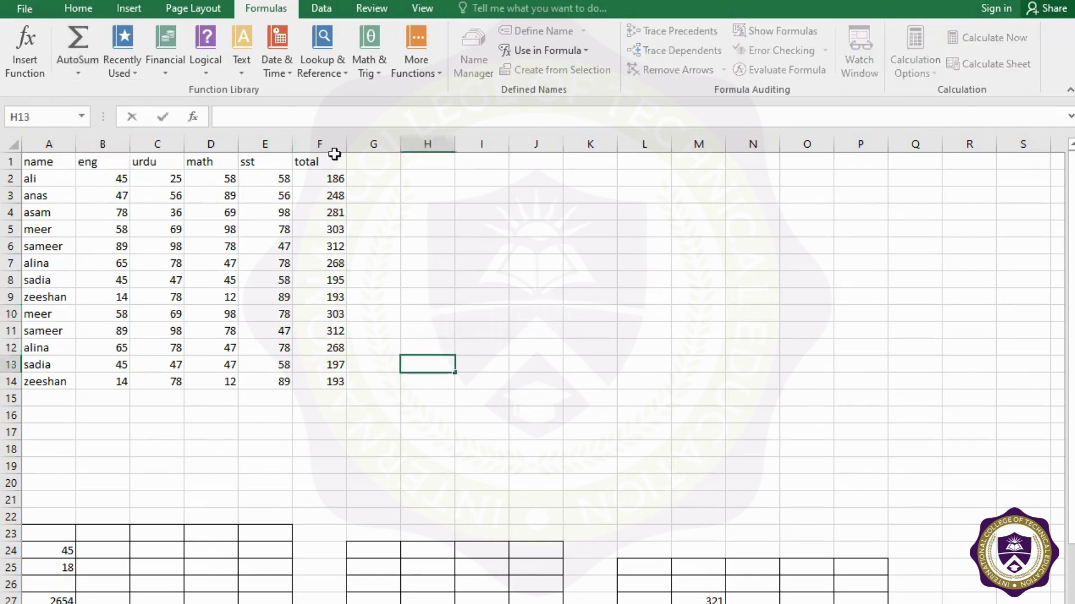